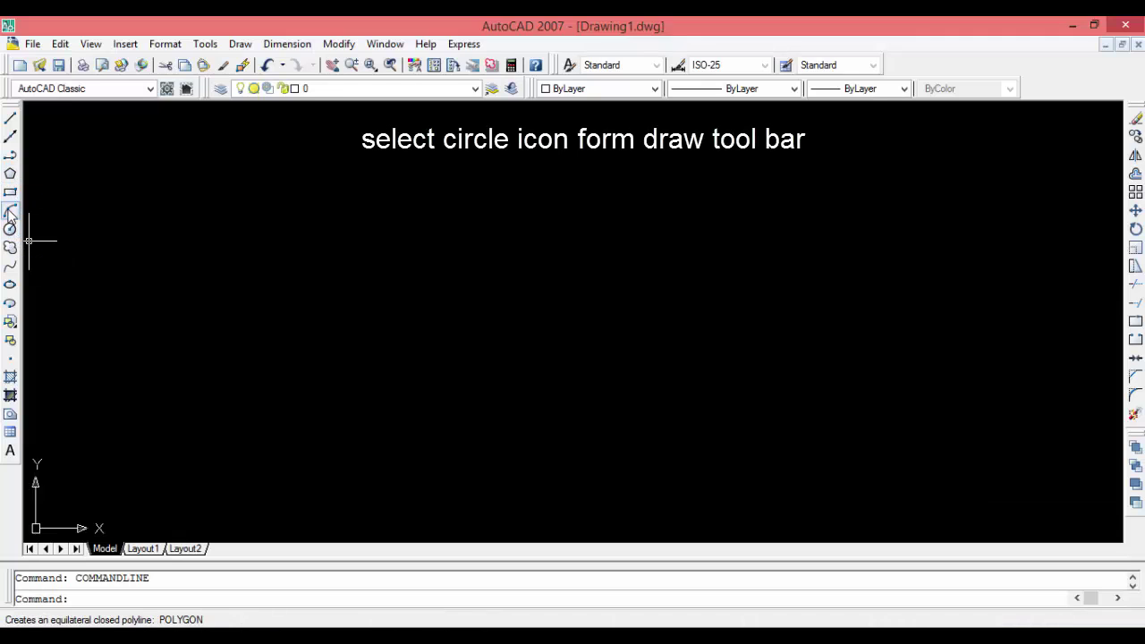
- Start a circle with its centre fixed at the origin 0,0
click(10, 228)
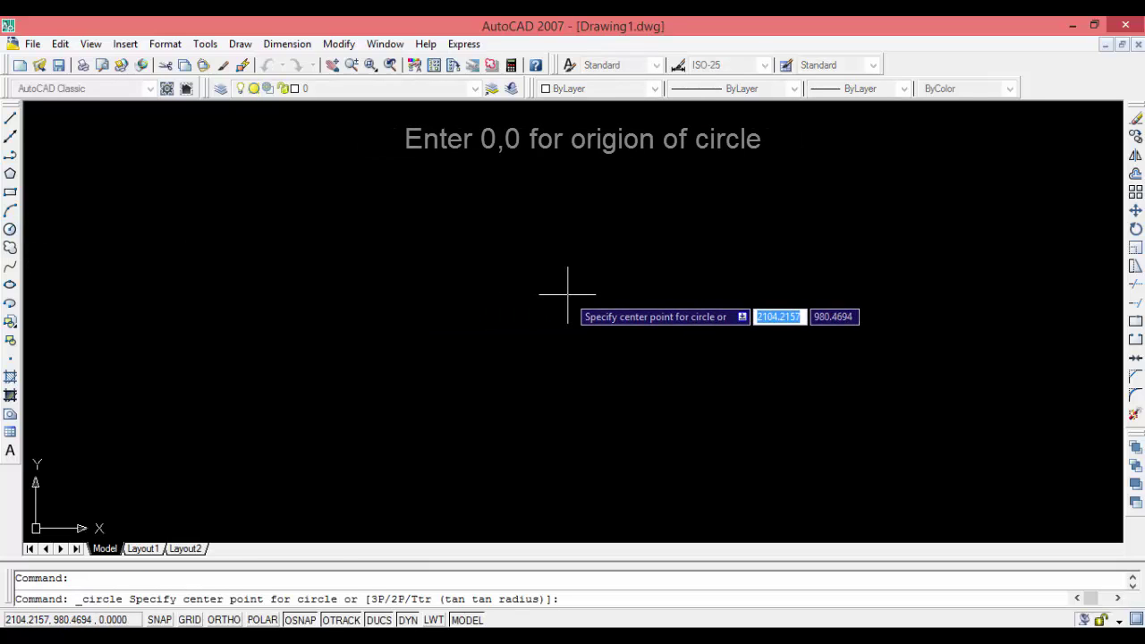
text(0,0)
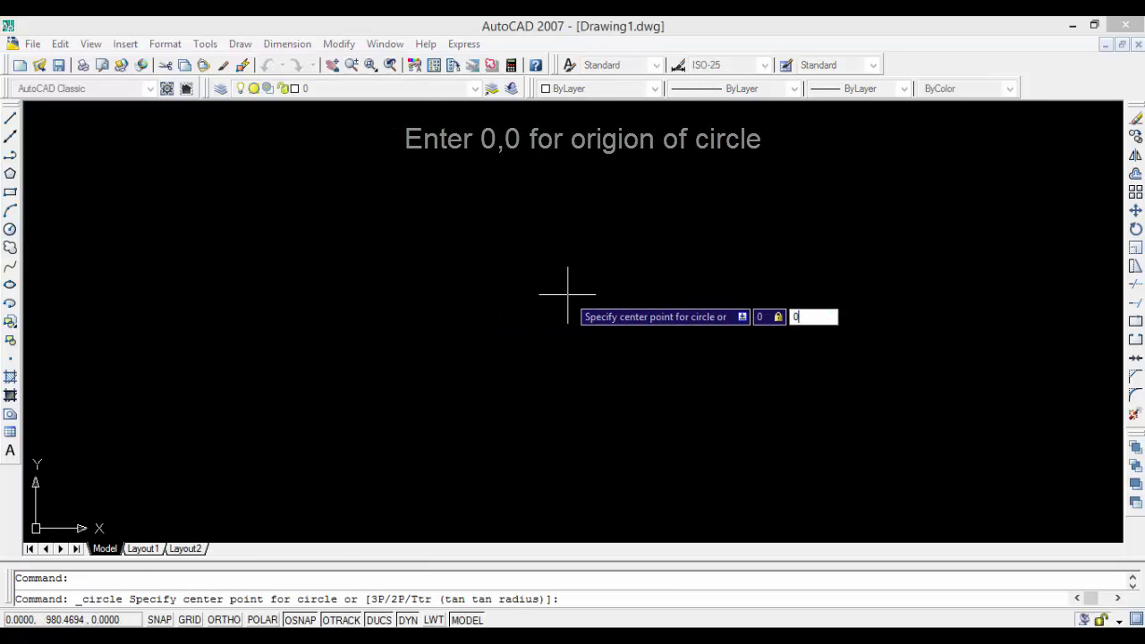
key(Return)
scroll(564, 299, down, 3)
scroll(492, 323, down, 2)
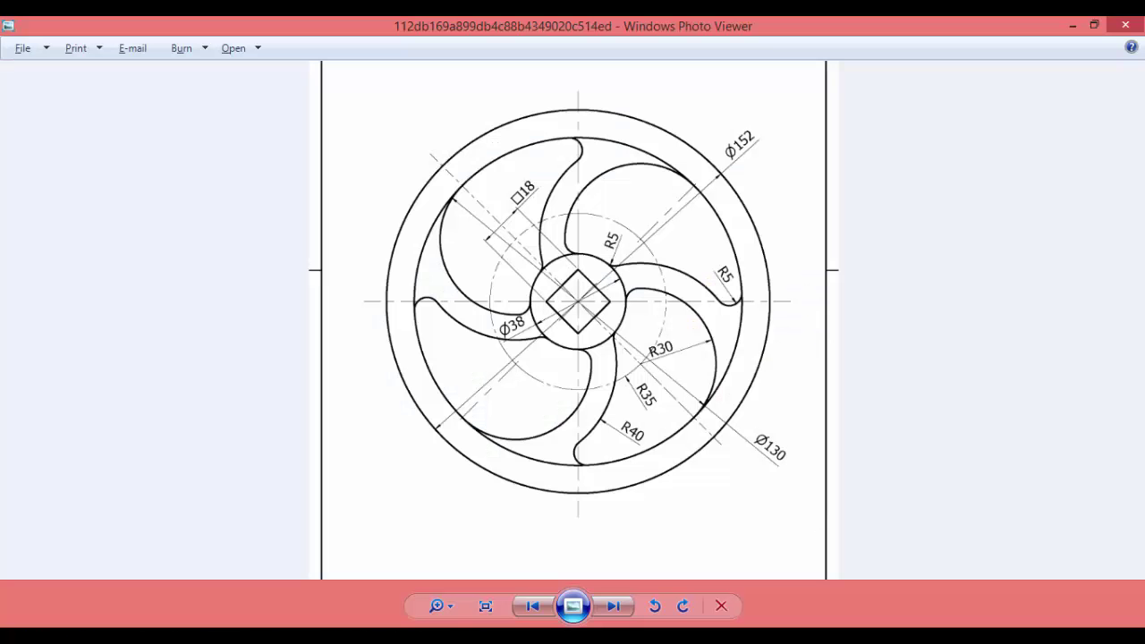
key(alt+Tab)
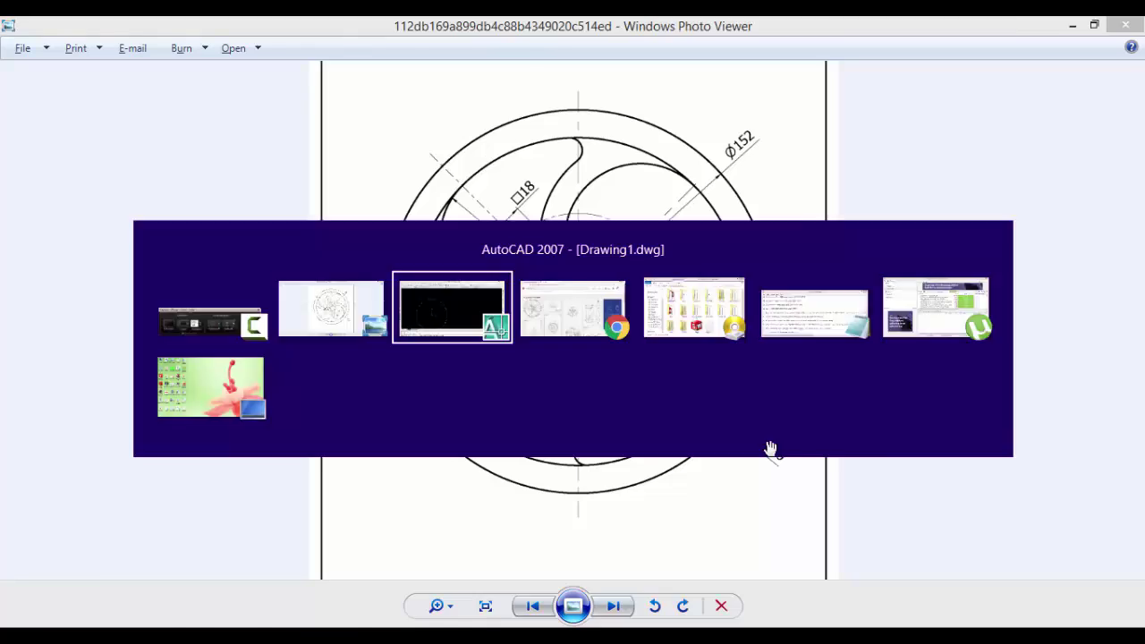
key(alt+Tab)
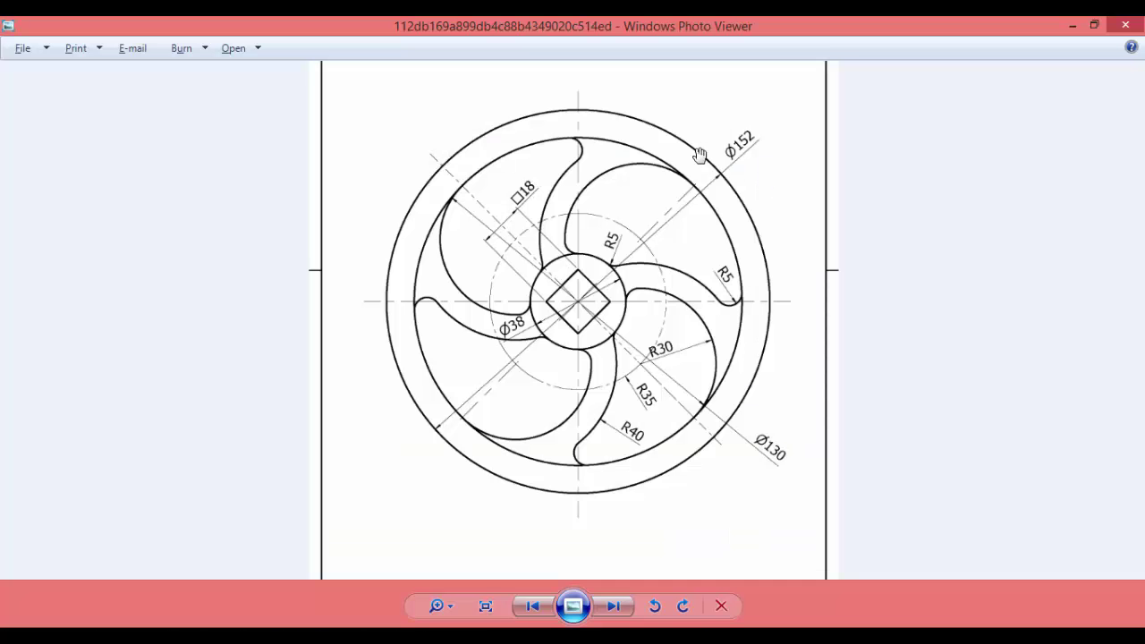
key(alt+Tab)
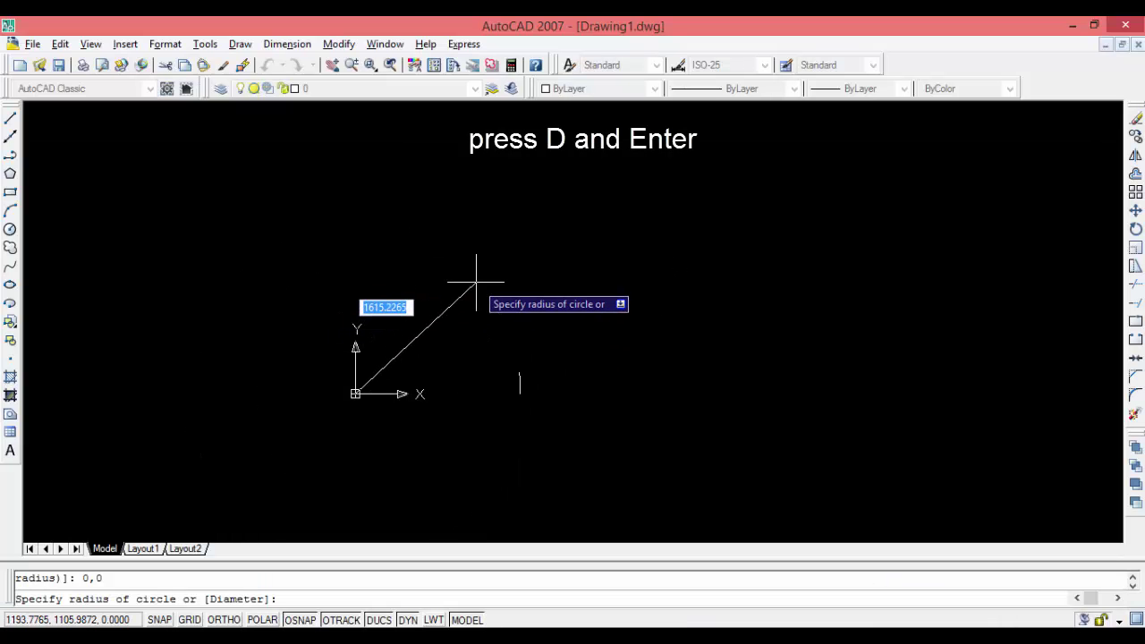
- Give the first circle a diameter of 152
text( d)
key(Return)
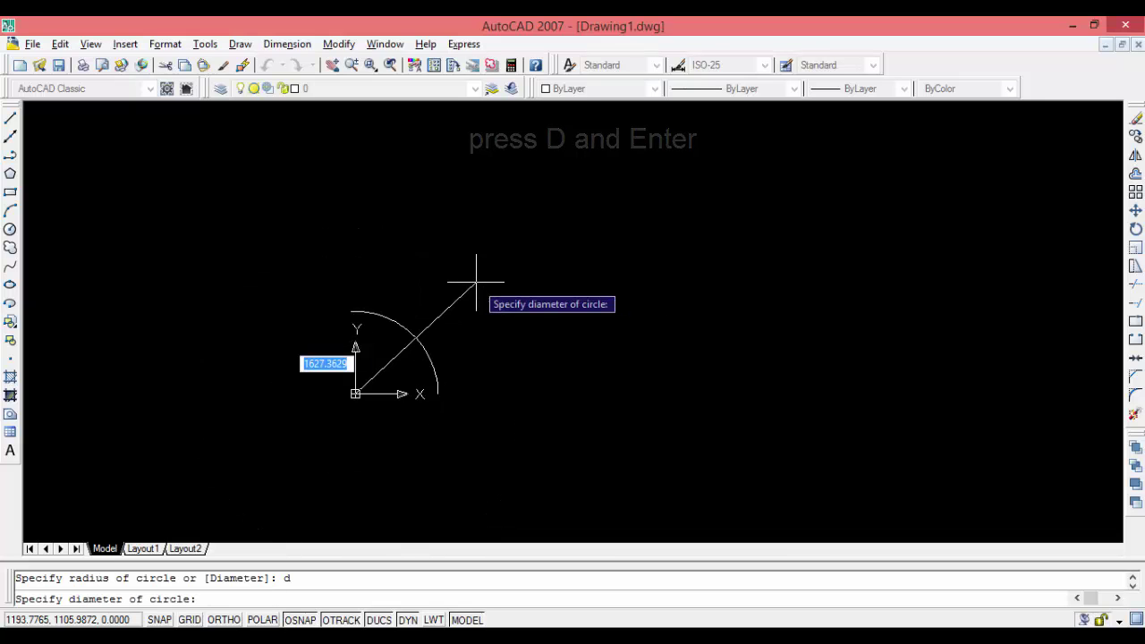
text(152)
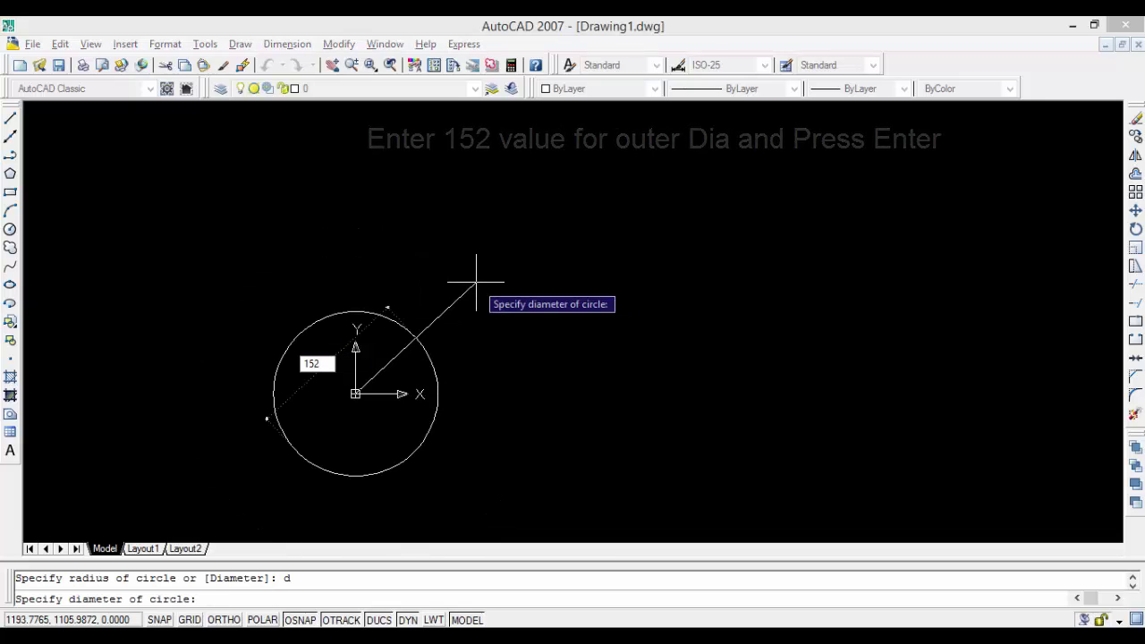
key(Return)
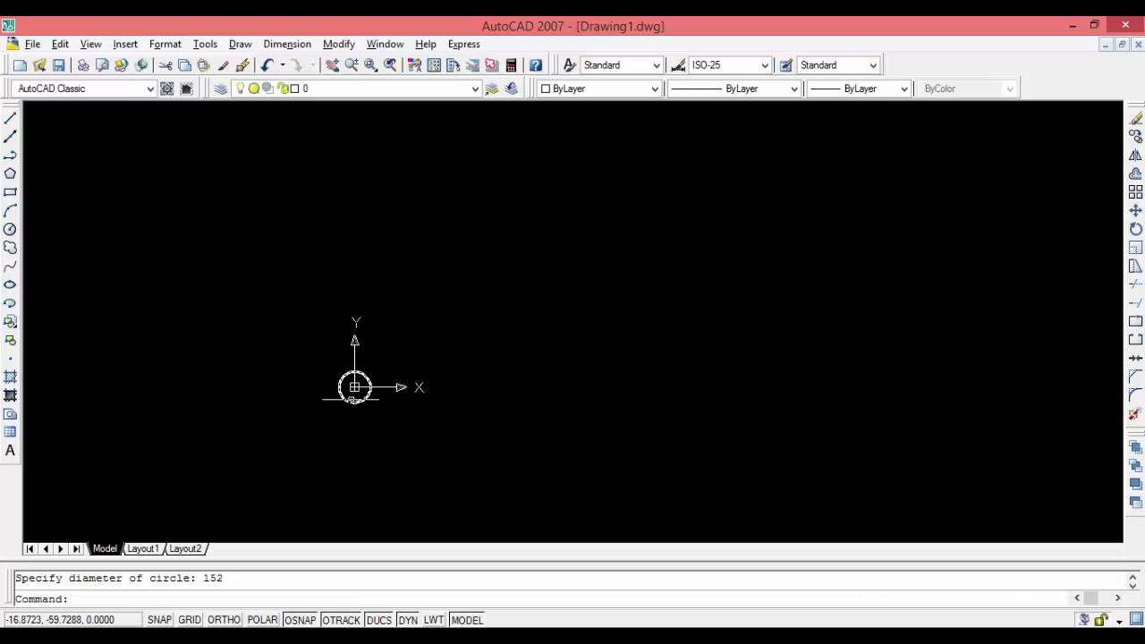
scroll(351, 398, up, 9)
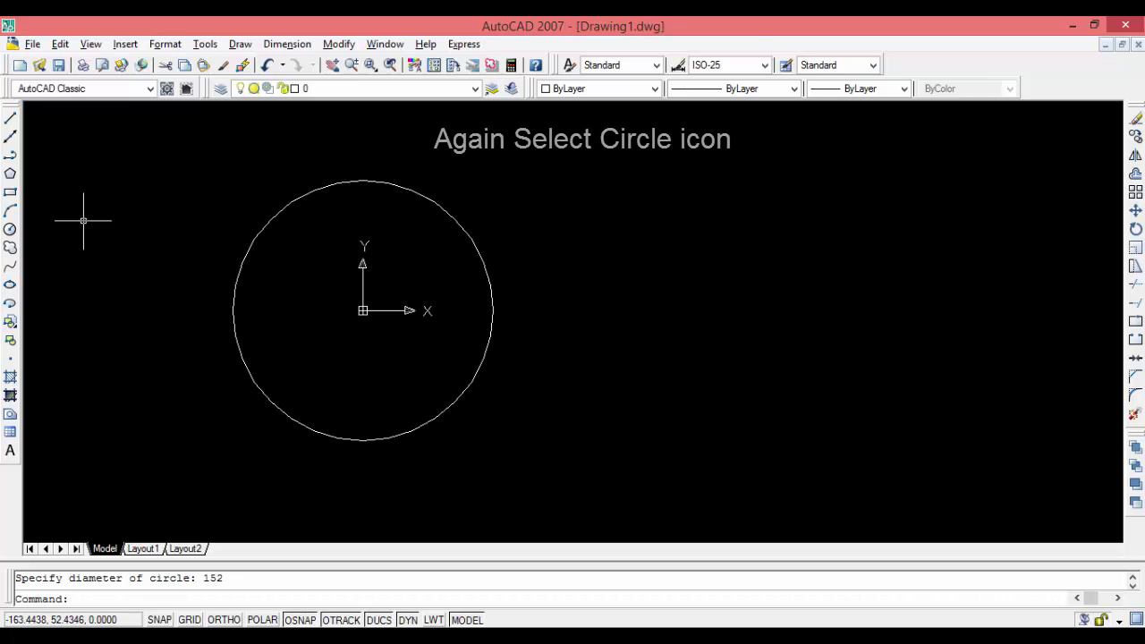
- Draw a second circle on the same centre with diameter 130
click(10, 229)
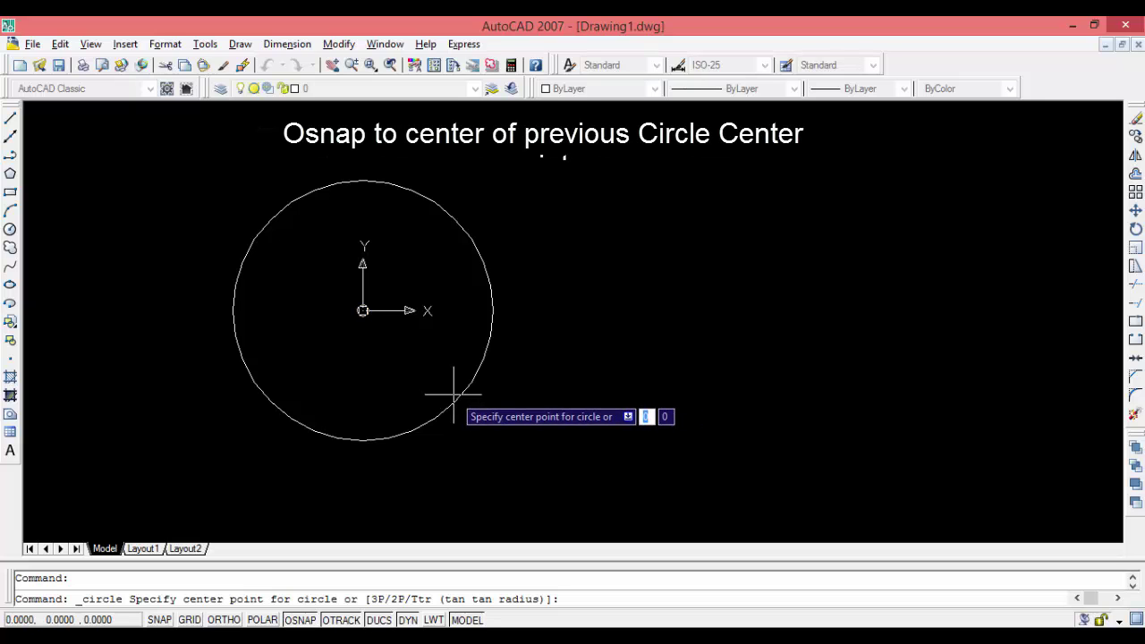
click(455, 391)
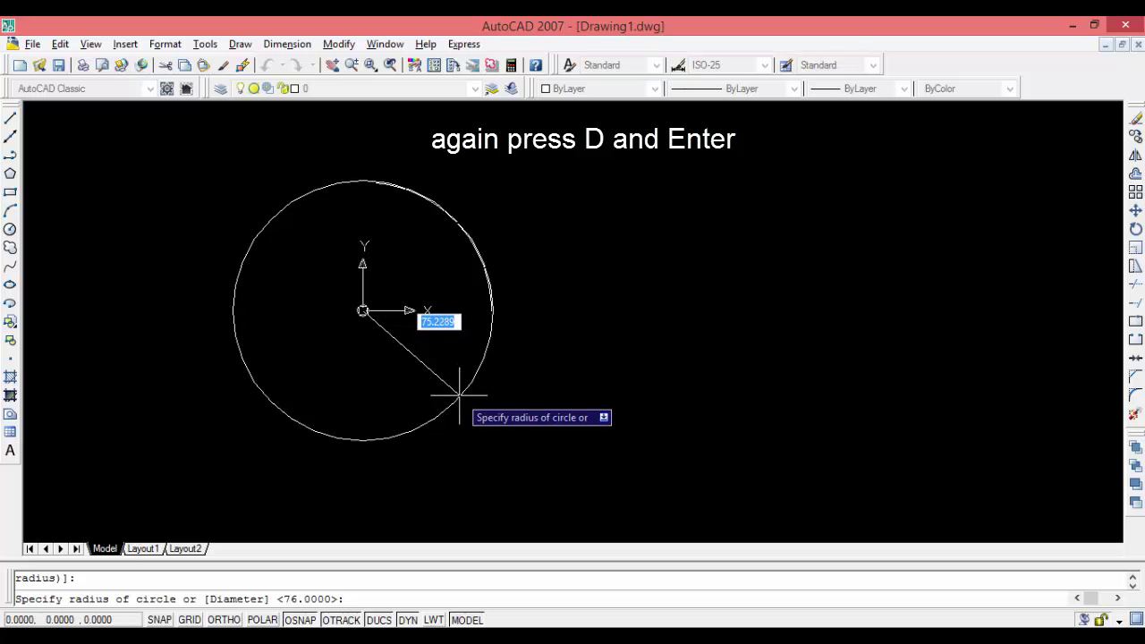
text(d)
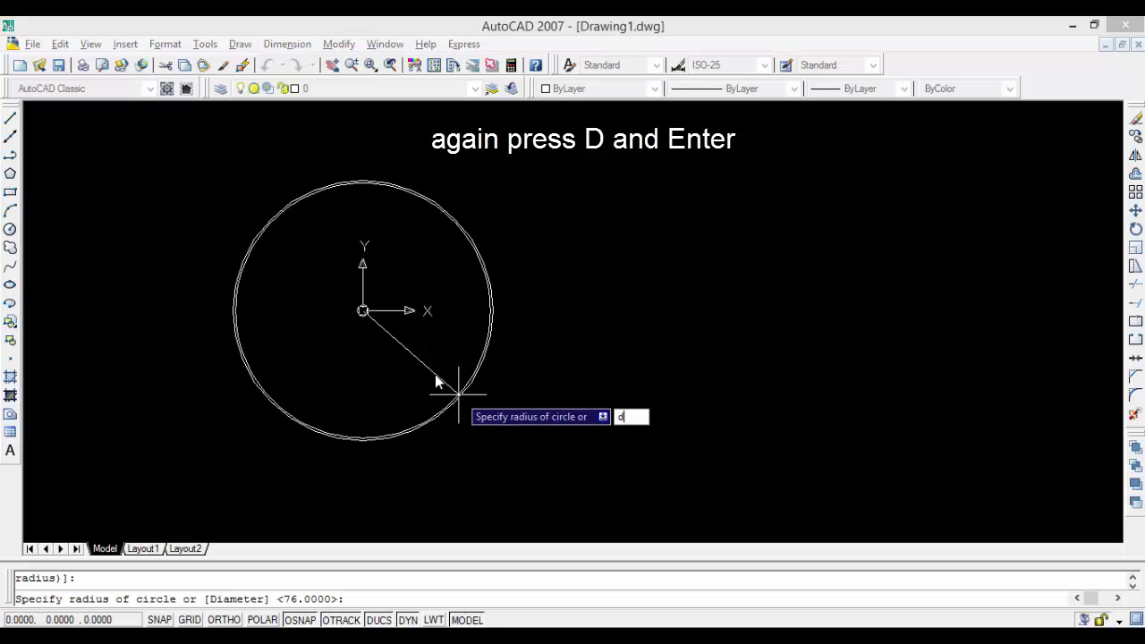
key(Return)
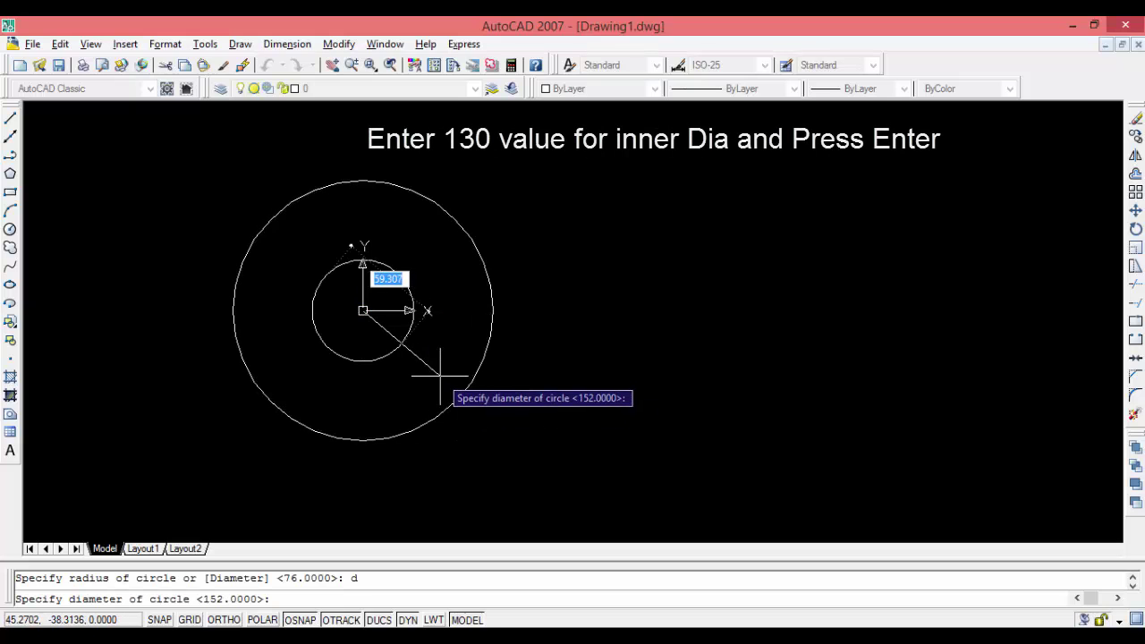
text(130)
key(Return)
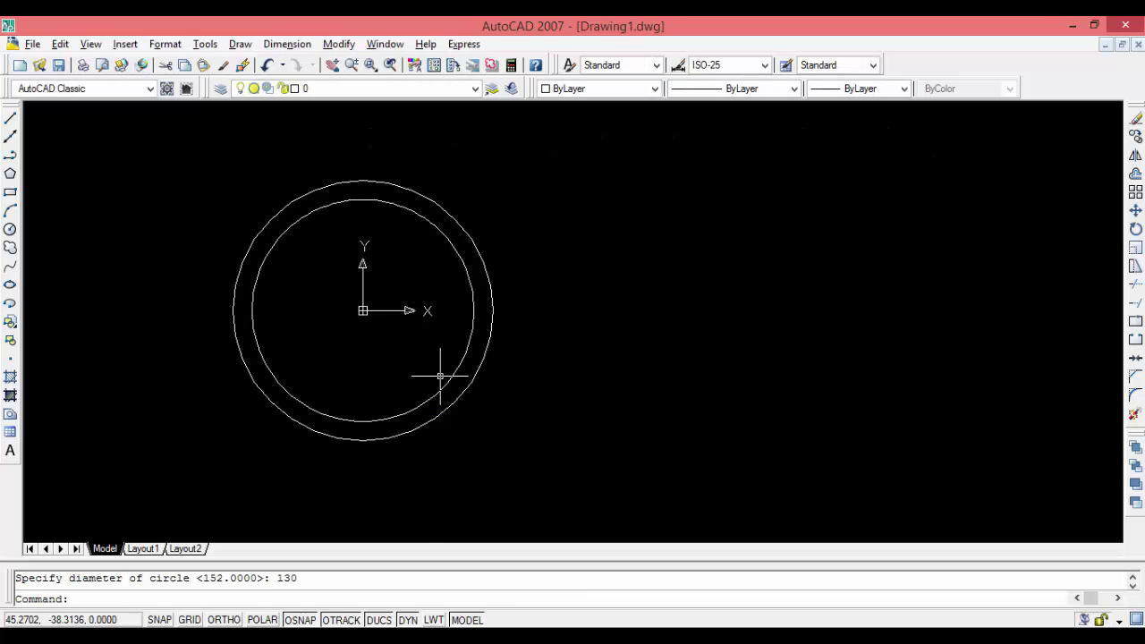
key(alt+Tab)
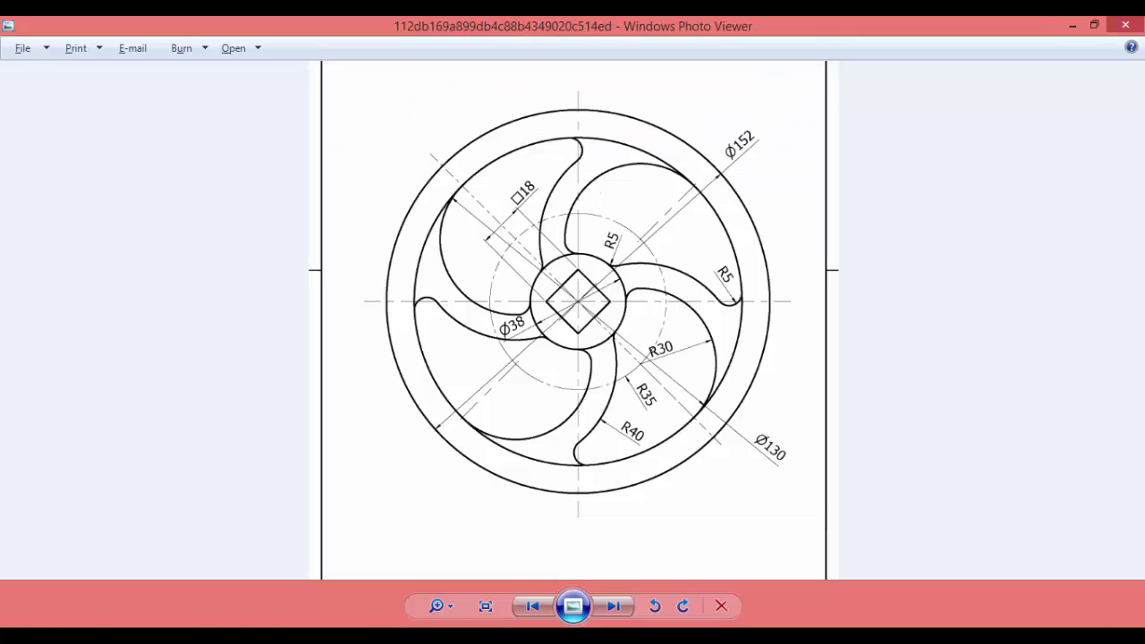
key(alt+Tab)
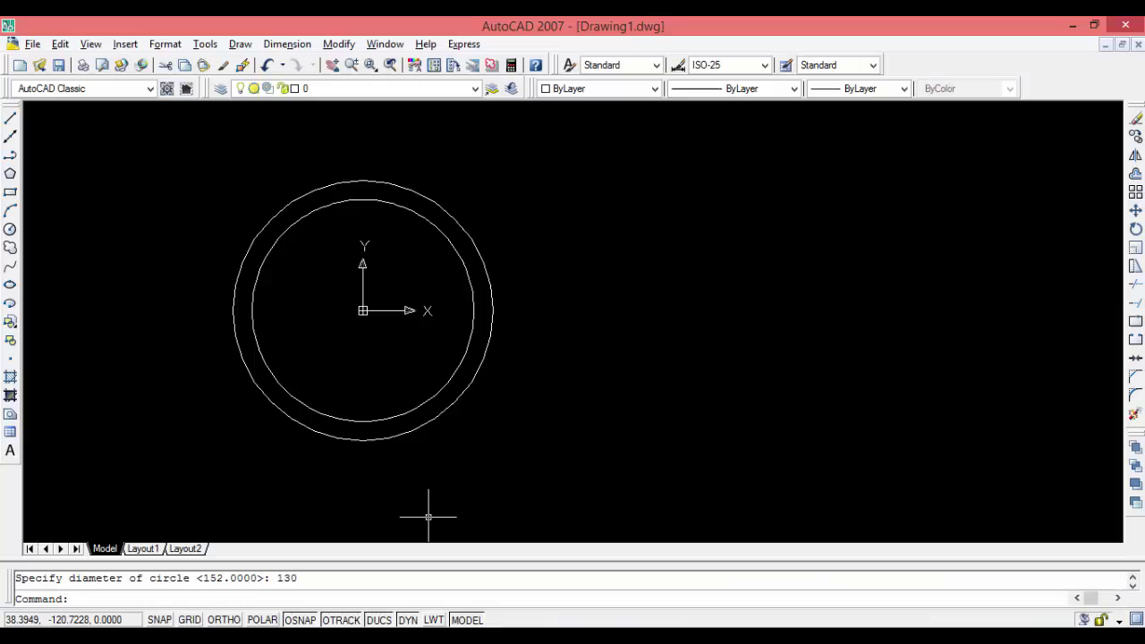
- Draw a 38-diameter hub circle centred on the ring's common centre
click(9, 229)
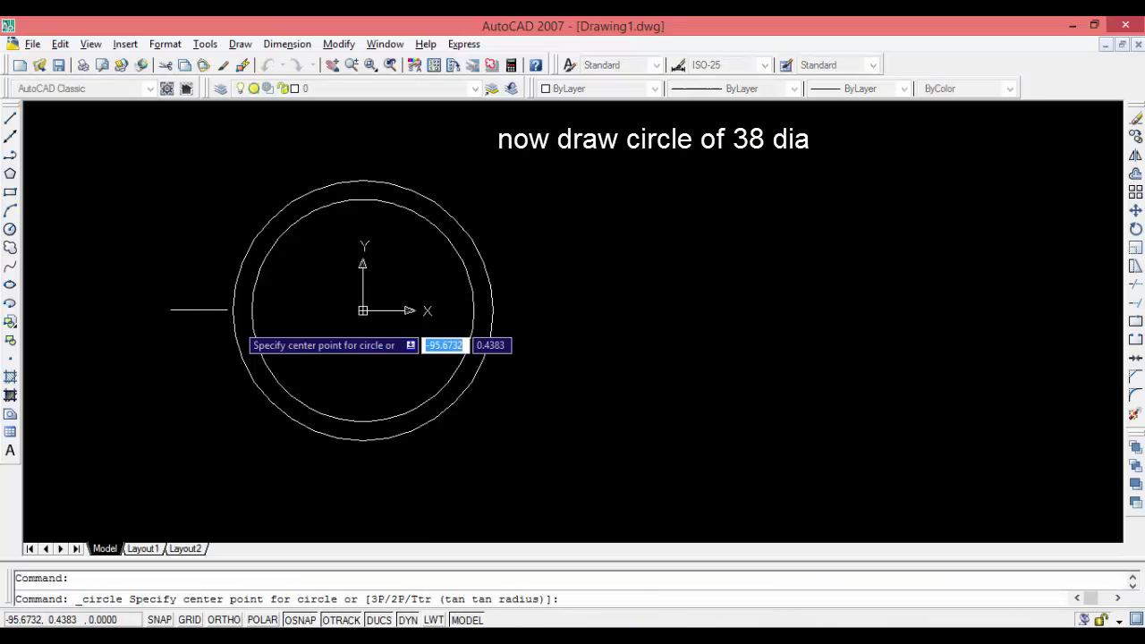
click(396, 395)
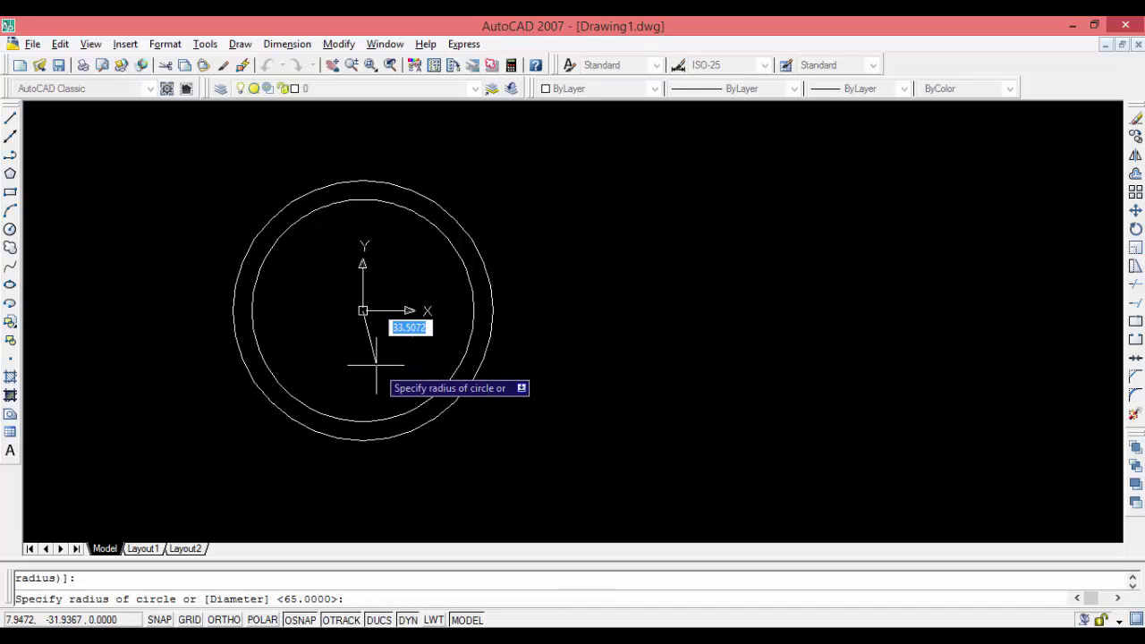
text(d)
key(Return)
text(38)
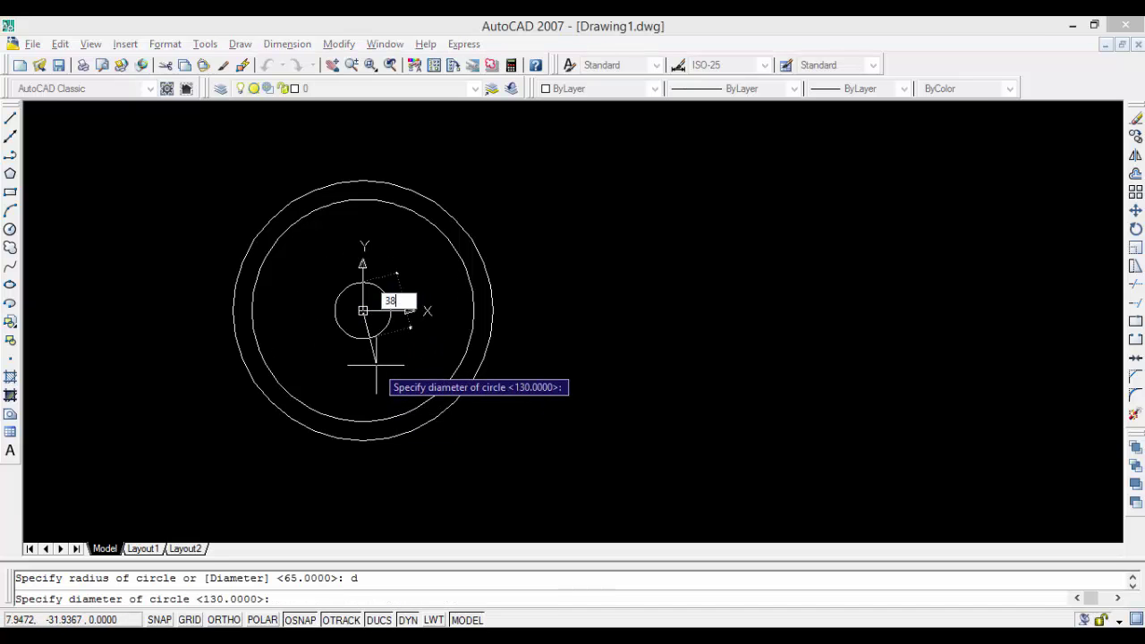
key(Return)
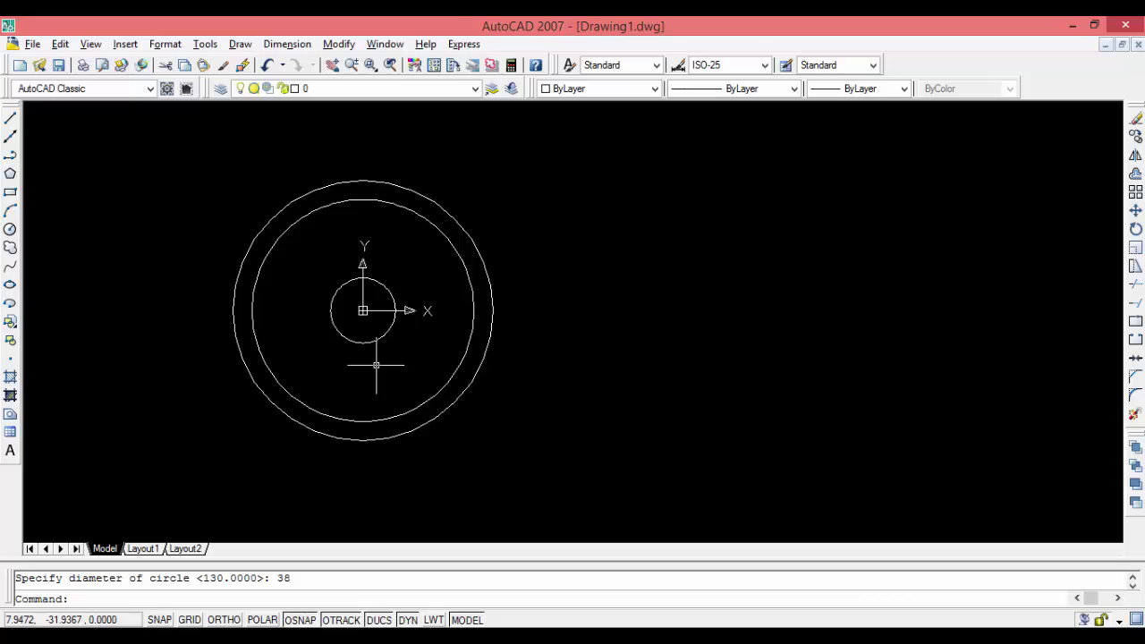
key(alt+Tab)
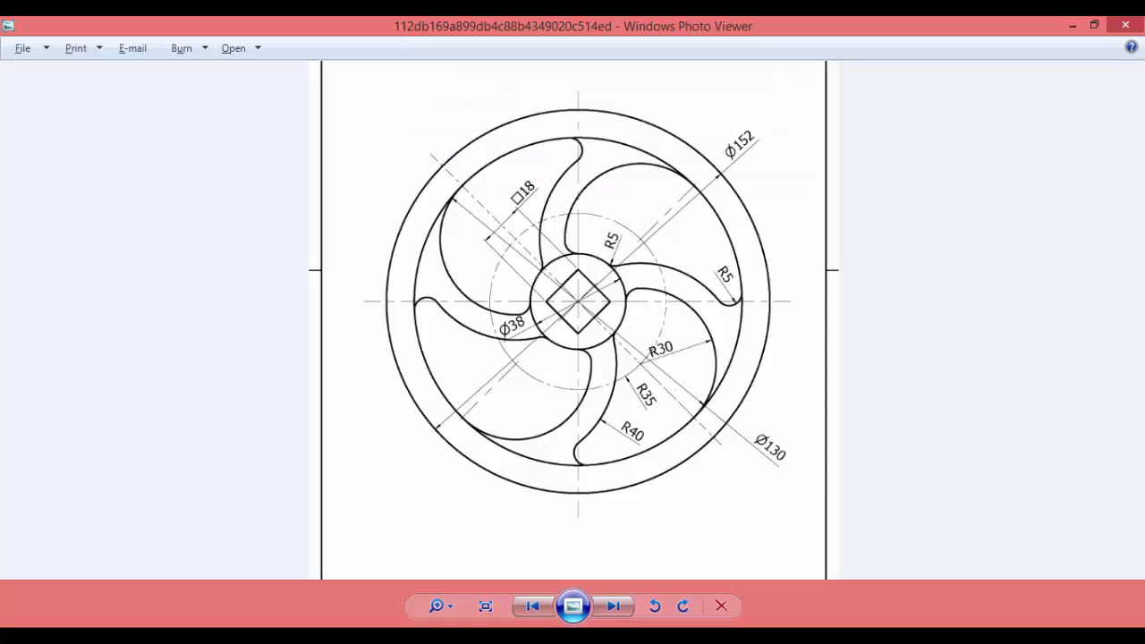
- Switch from the reference image back to the AutoCAD drawing
key(alt+Tab)
key(alt+Tab)
key(alt+Tab)
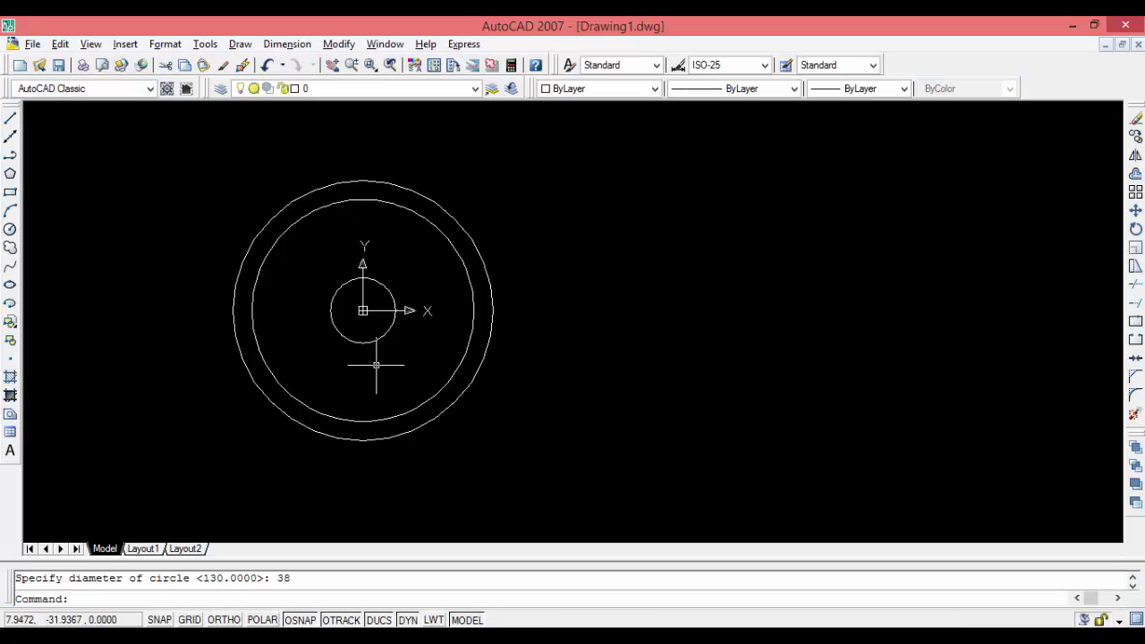
- Load the ACAD_ISO02W100 ISO dash linetype through the Linetype Manager
click(691, 91)
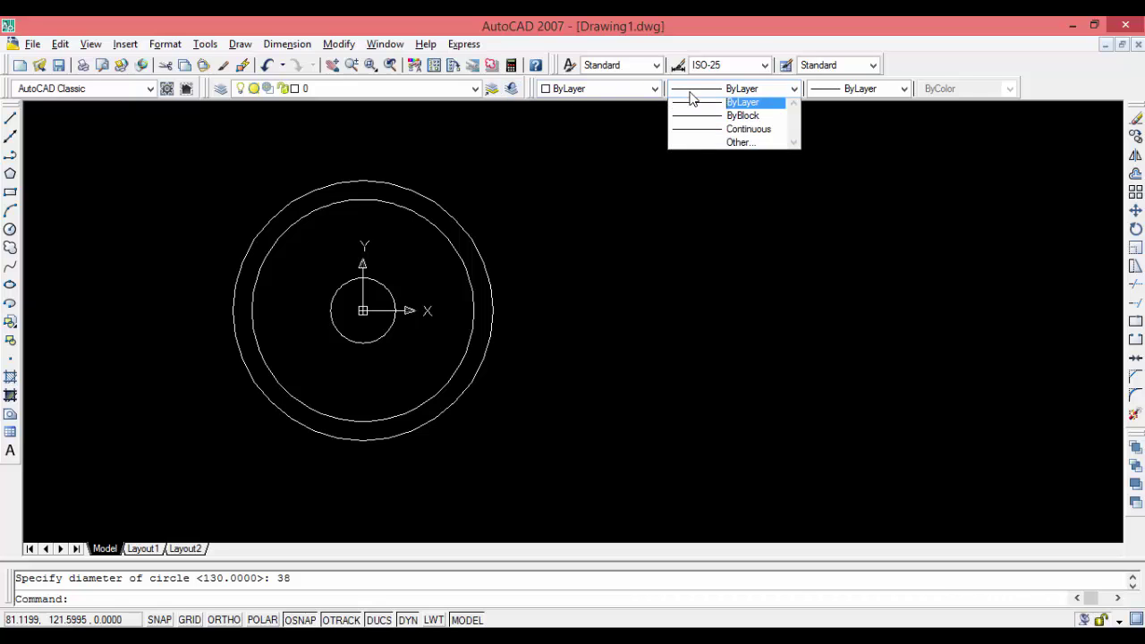
click(713, 147)
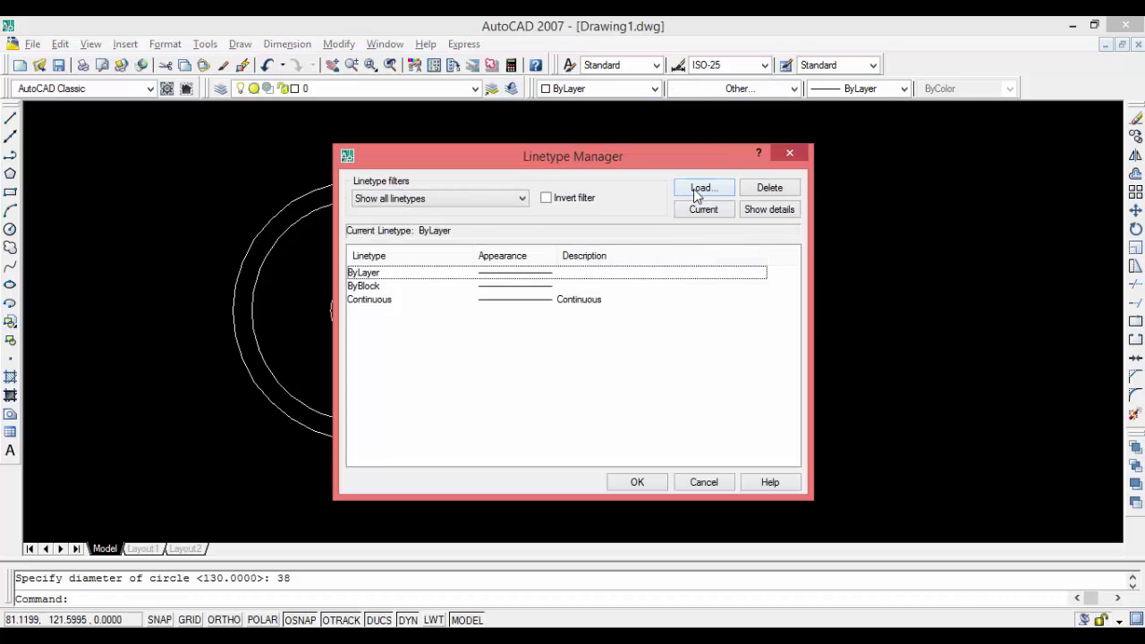
click(697, 190)
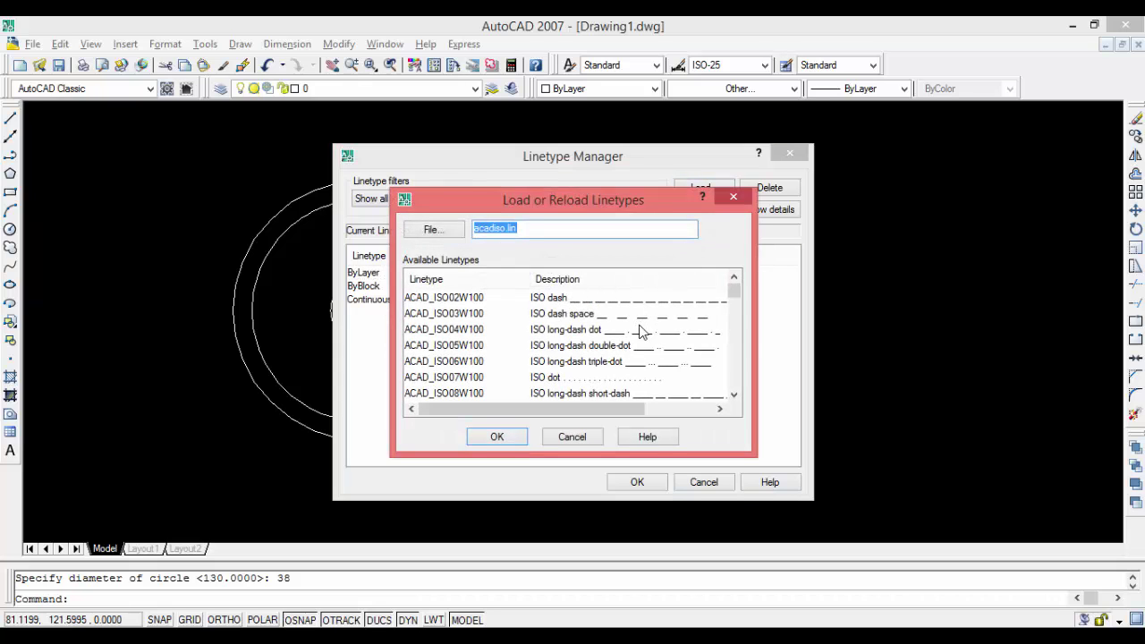
click(641, 330)
click(634, 315)
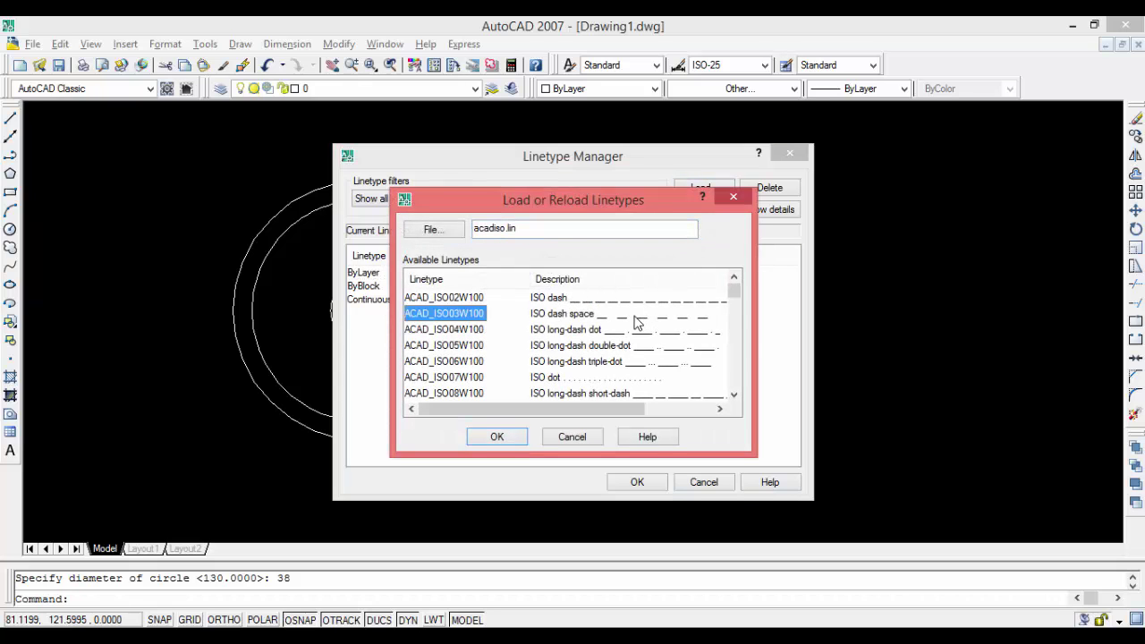
click(635, 299)
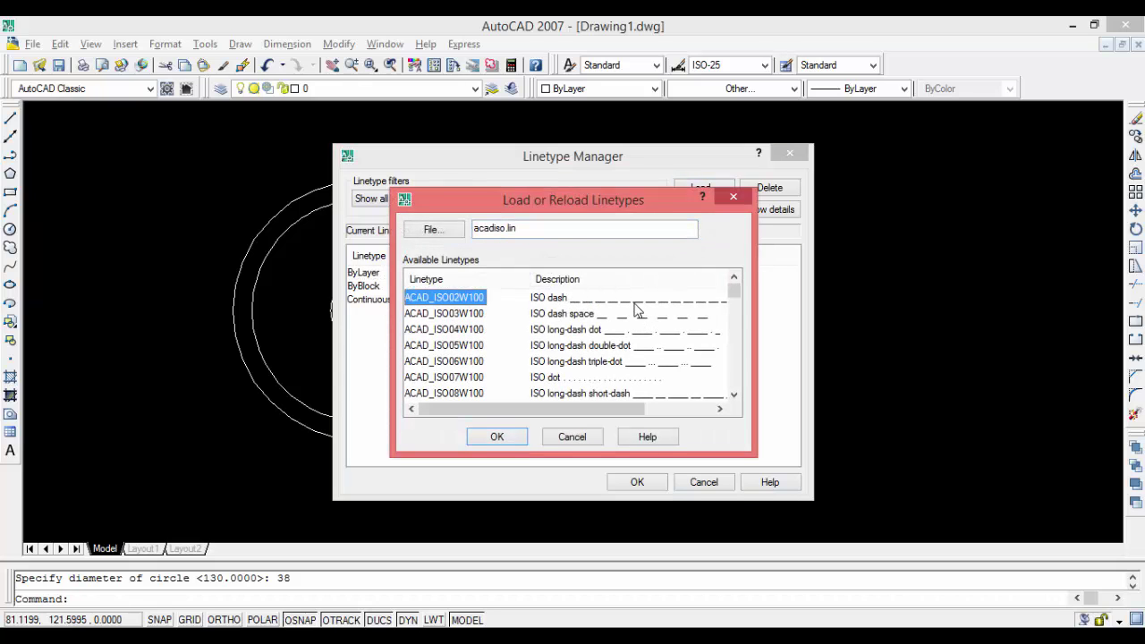
click(497, 439)
click(467, 301)
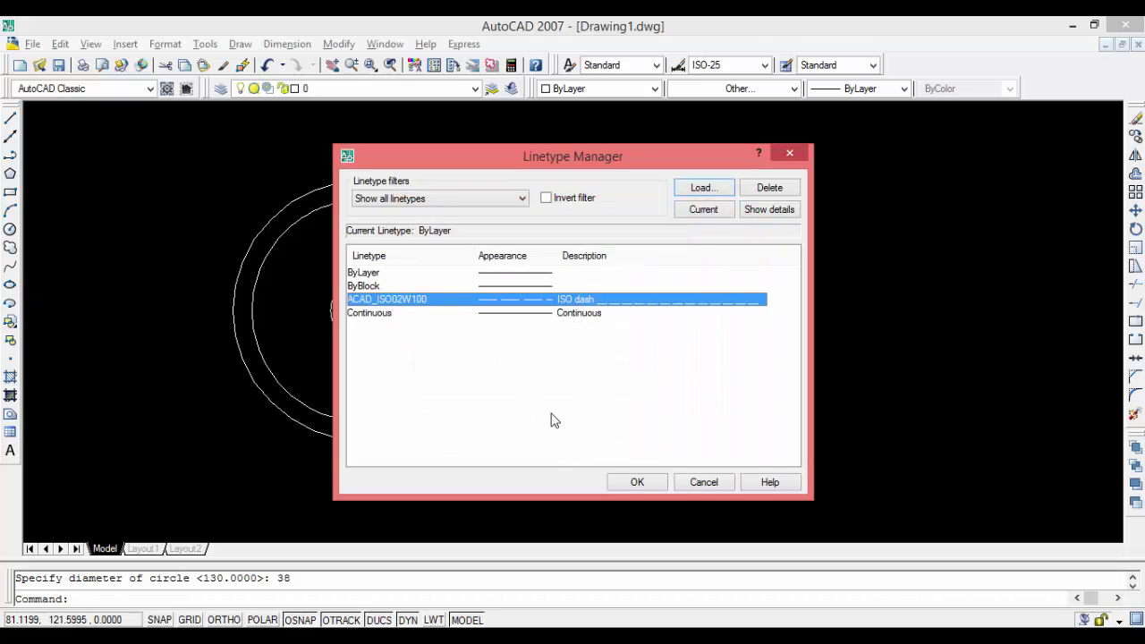
click(630, 482)
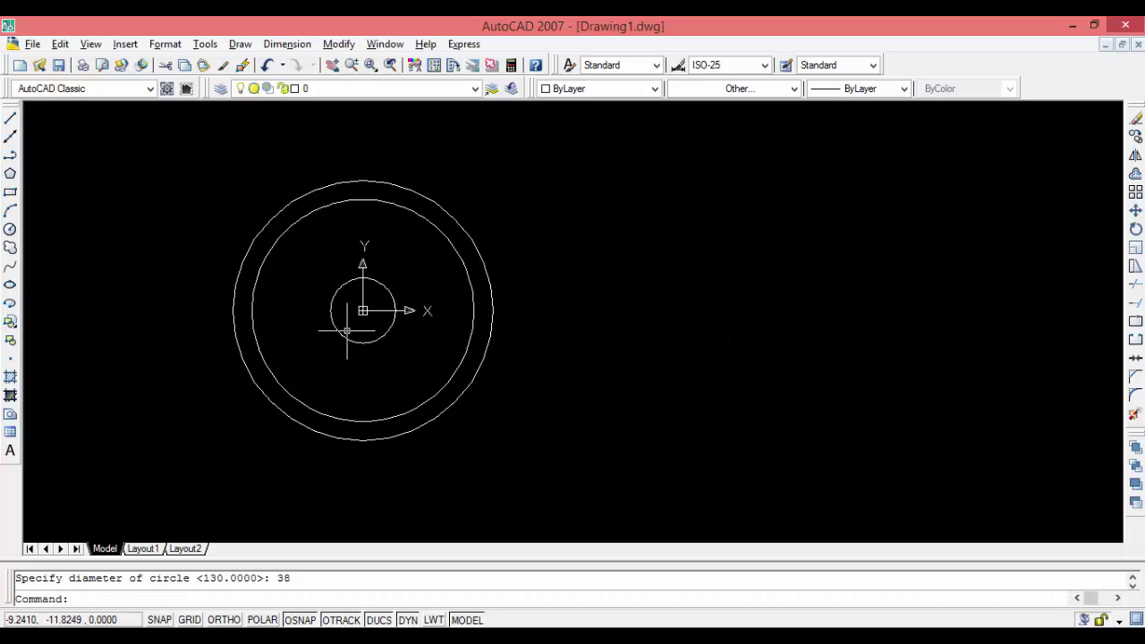
- Draw a radius-35 circle at the common centre, between hub and outer ring
click(11, 230)
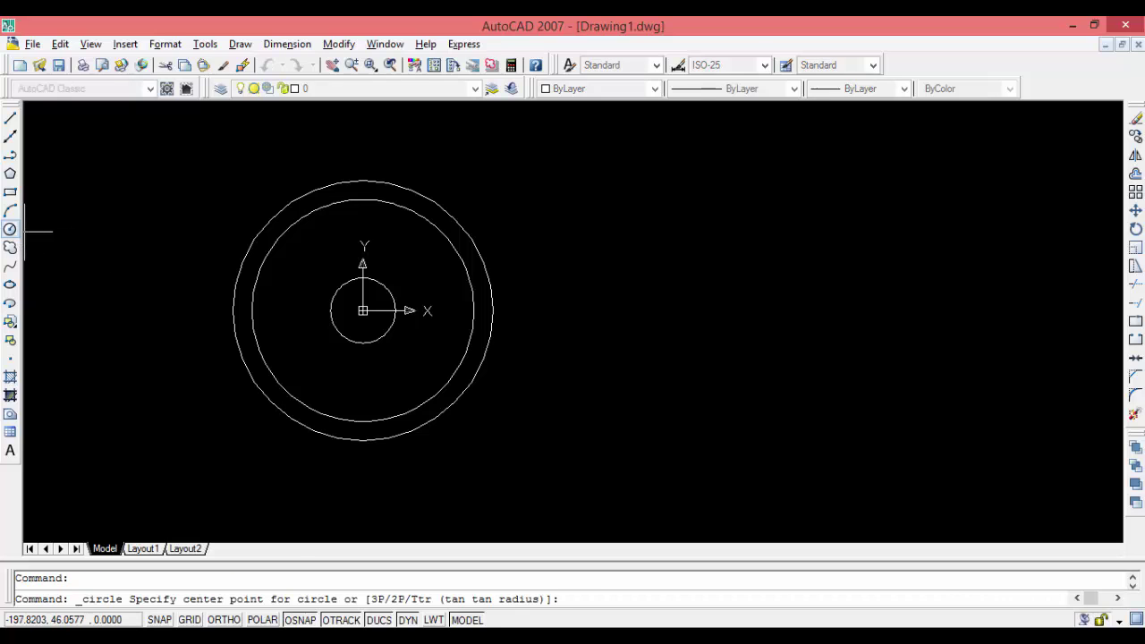
click(400, 330)
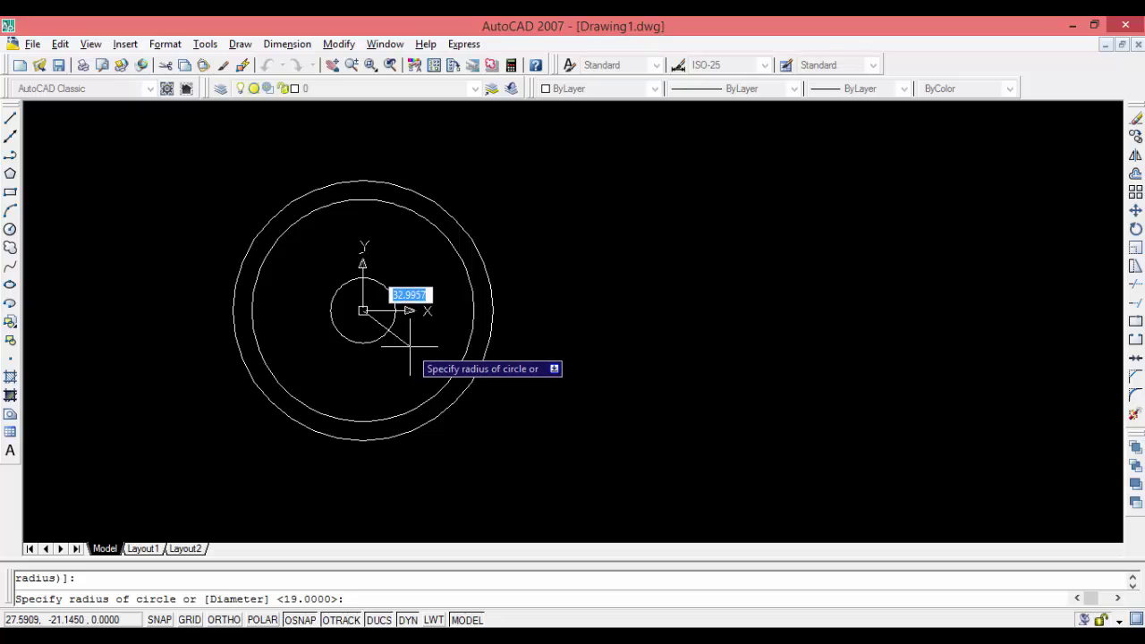
scroll(434, 271, up, 2)
scroll(410, 345, down, 2)
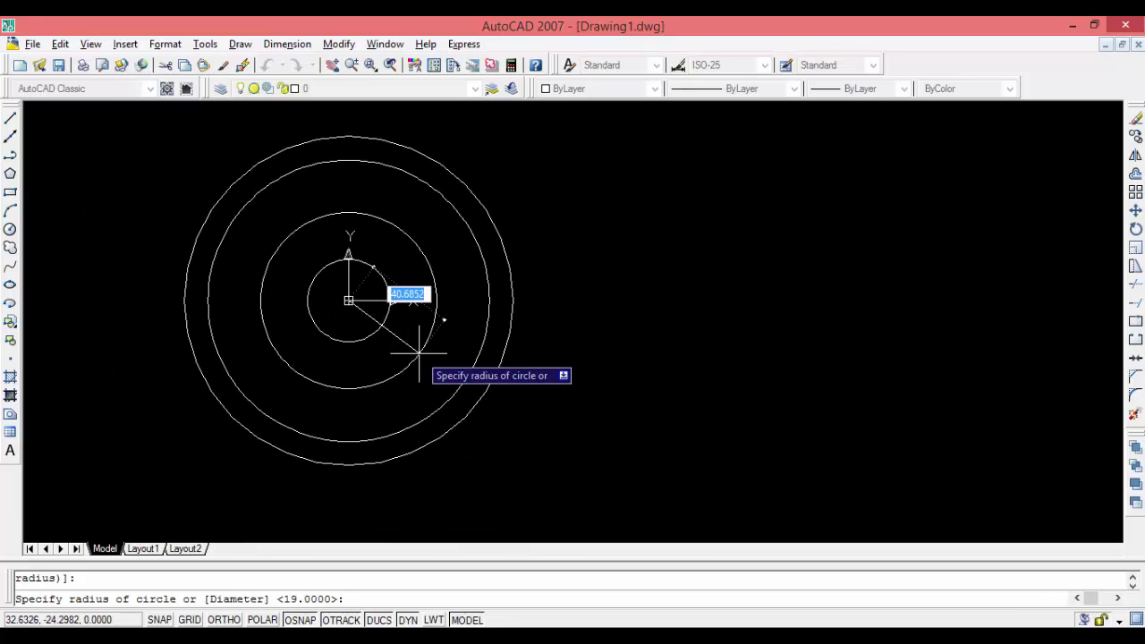
key(BackSpace)
text(35)
key(Return)
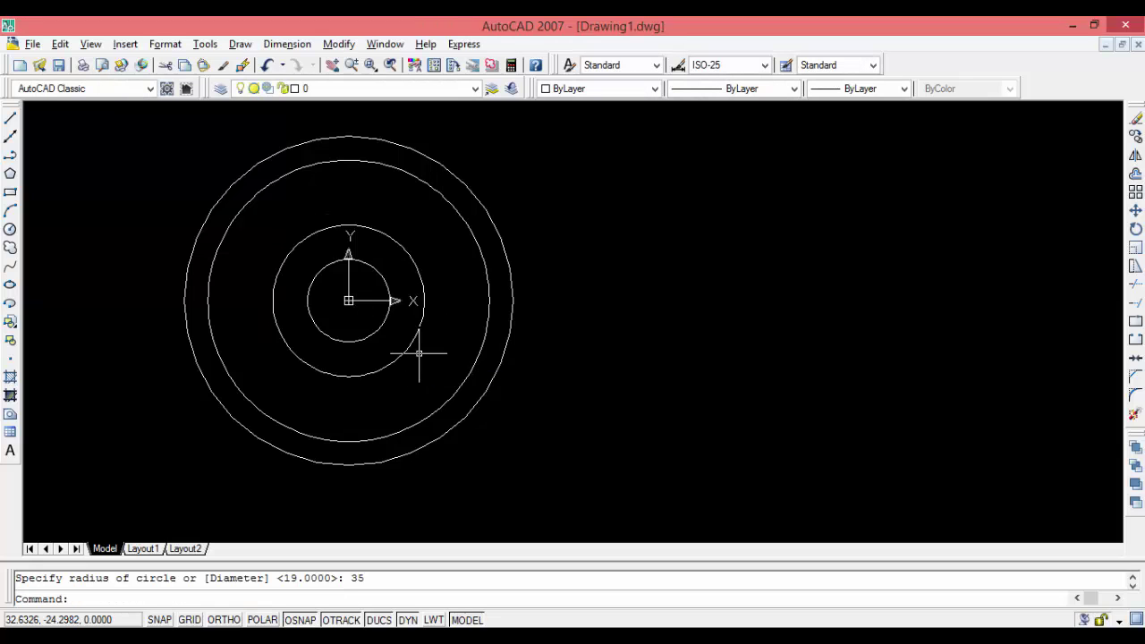
scroll(405, 353, up, 2)
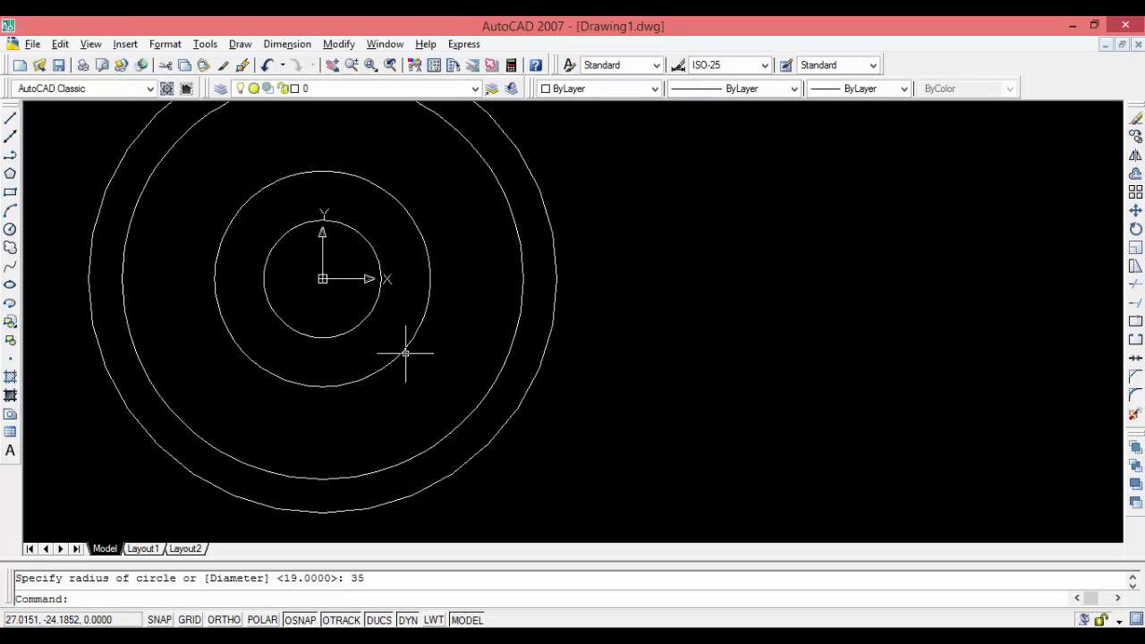
scroll(405, 354, down, 4)
text(lts)
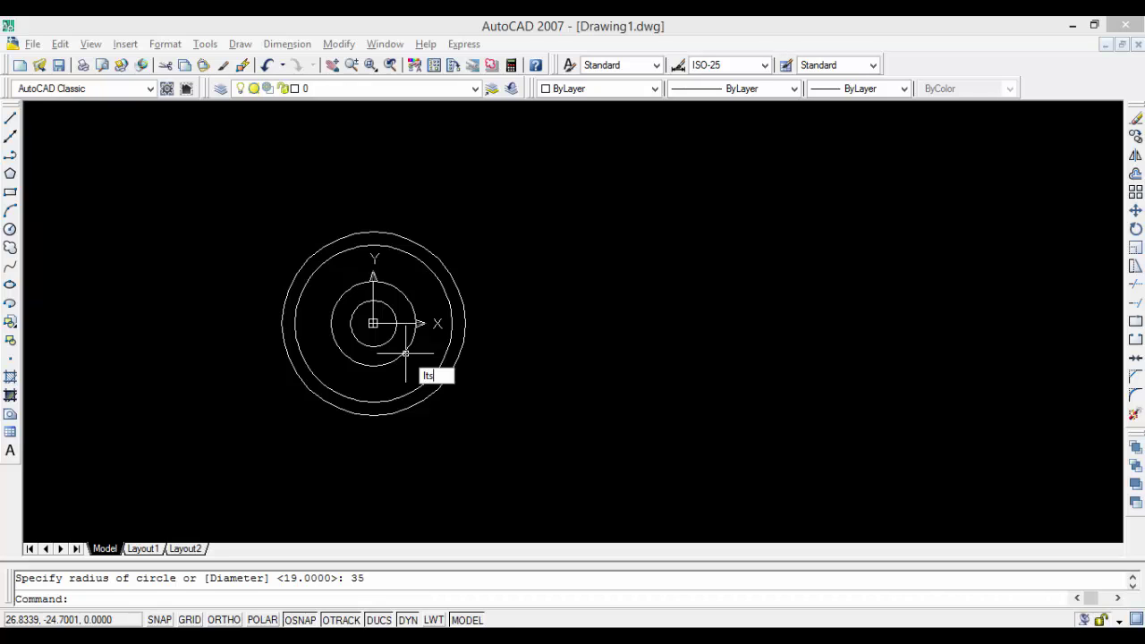
- Set the linetype scale to 1
key(Return)
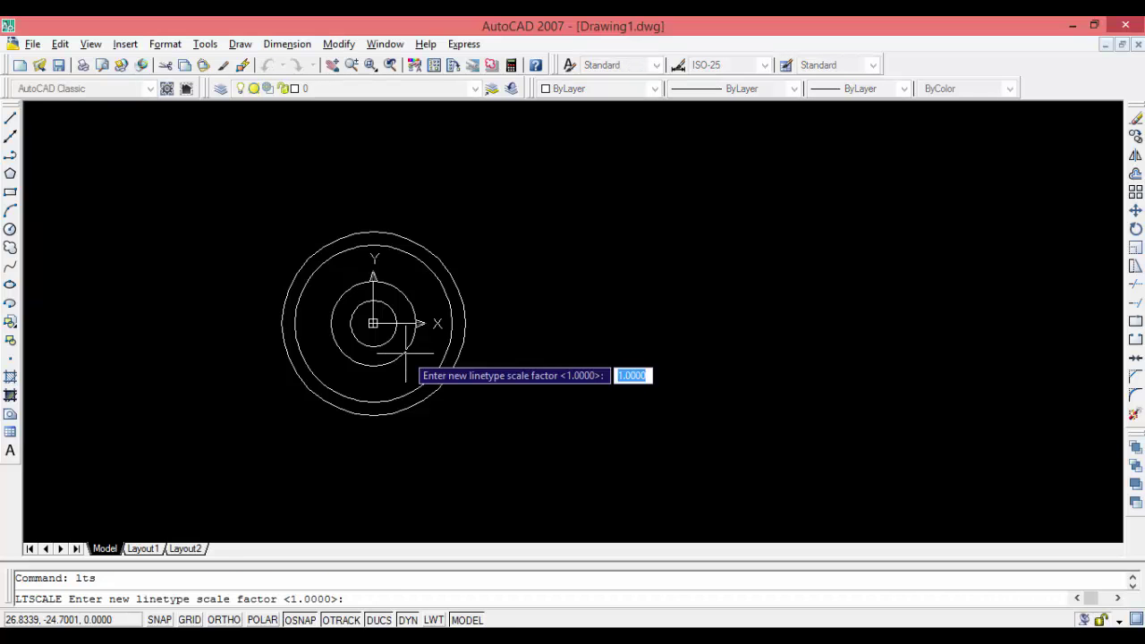
text(1)
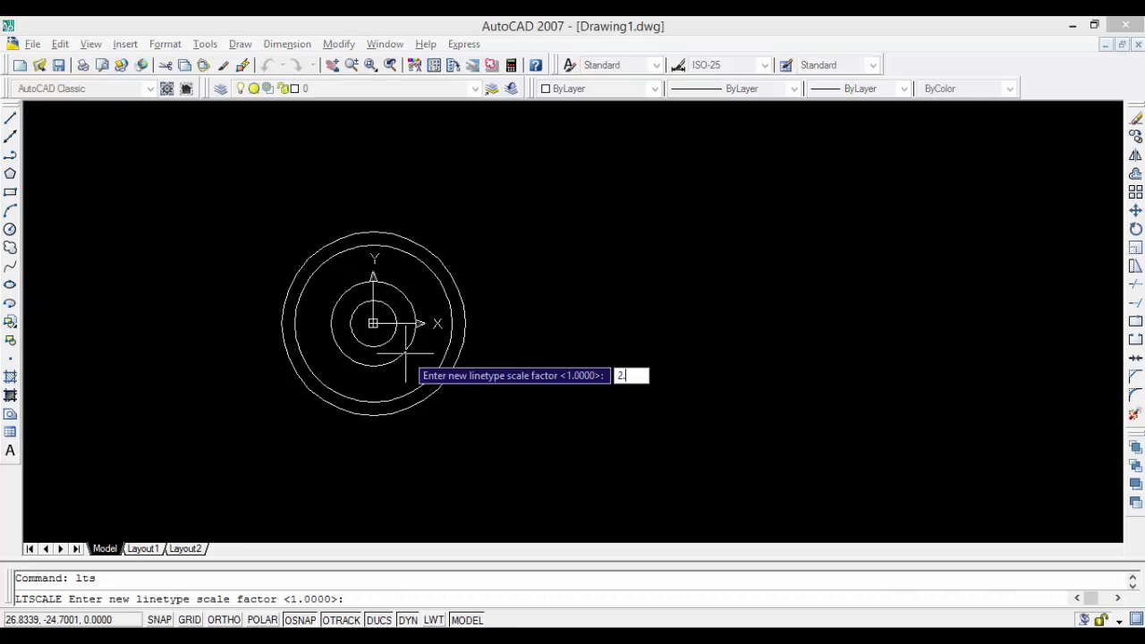
key(Return)
scroll(405, 353, up, 2)
scroll(406, 353, up, 3)
scroll(405, 353, up, 3)
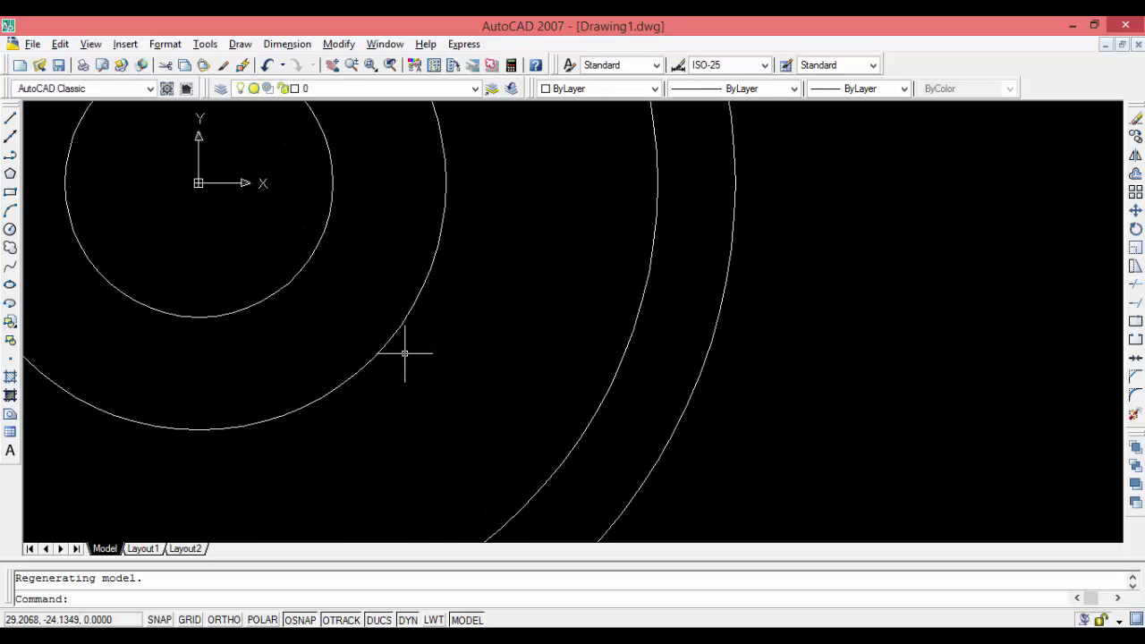
scroll(394, 345, up, 3)
scroll(384, 335, down, 5)
scroll(382, 338, down, 3)
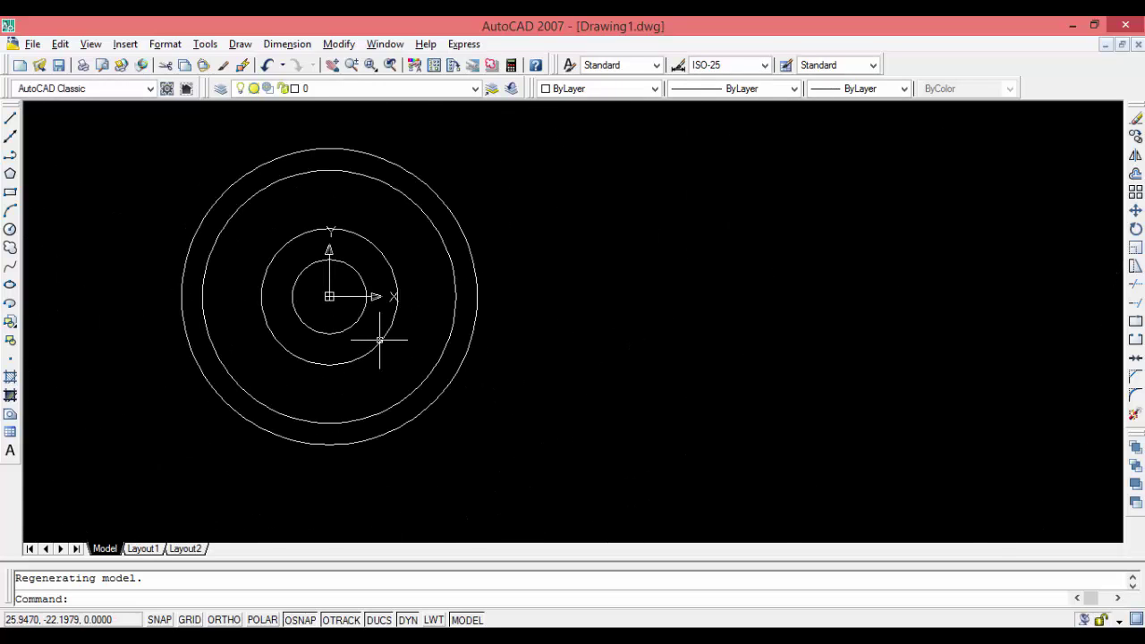
- Re-run the linetype scale change, trying 1 and then a smaller value
text(c)
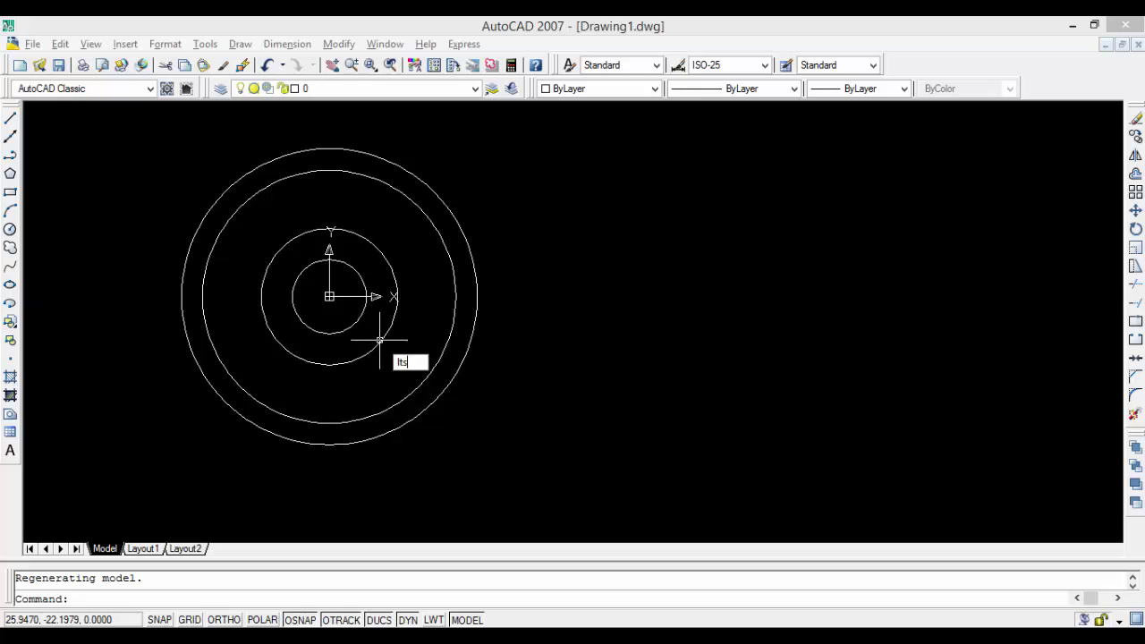
key(Return)
text(1)
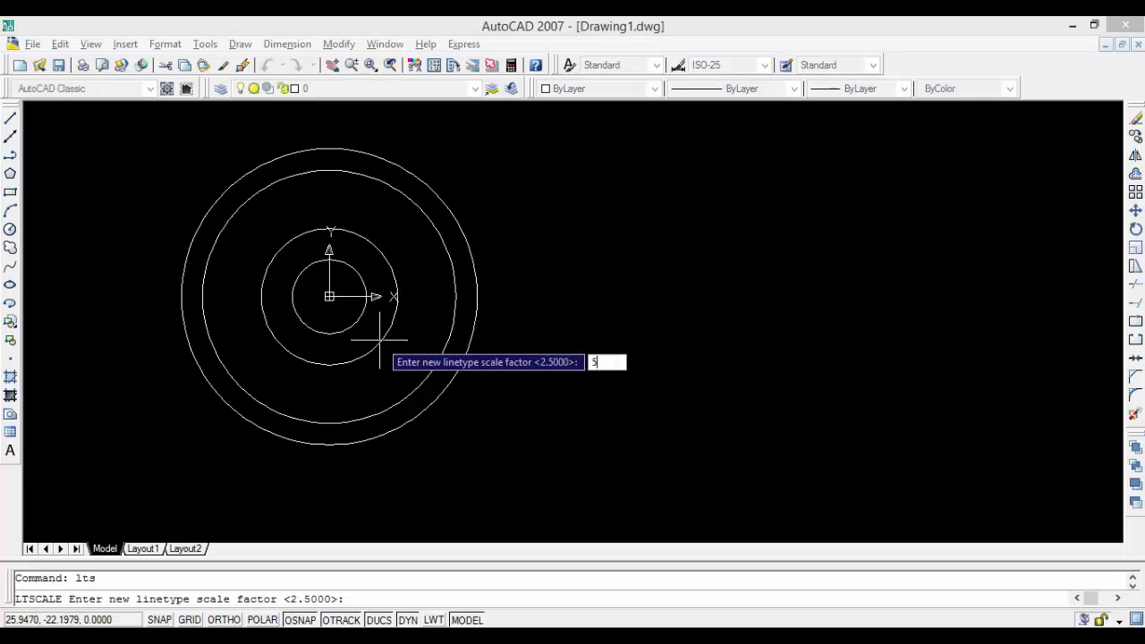
key(Return)
scroll(381, 340, up, 3)
scroll(381, 340, up, 3)
scroll(380, 340, down, 5)
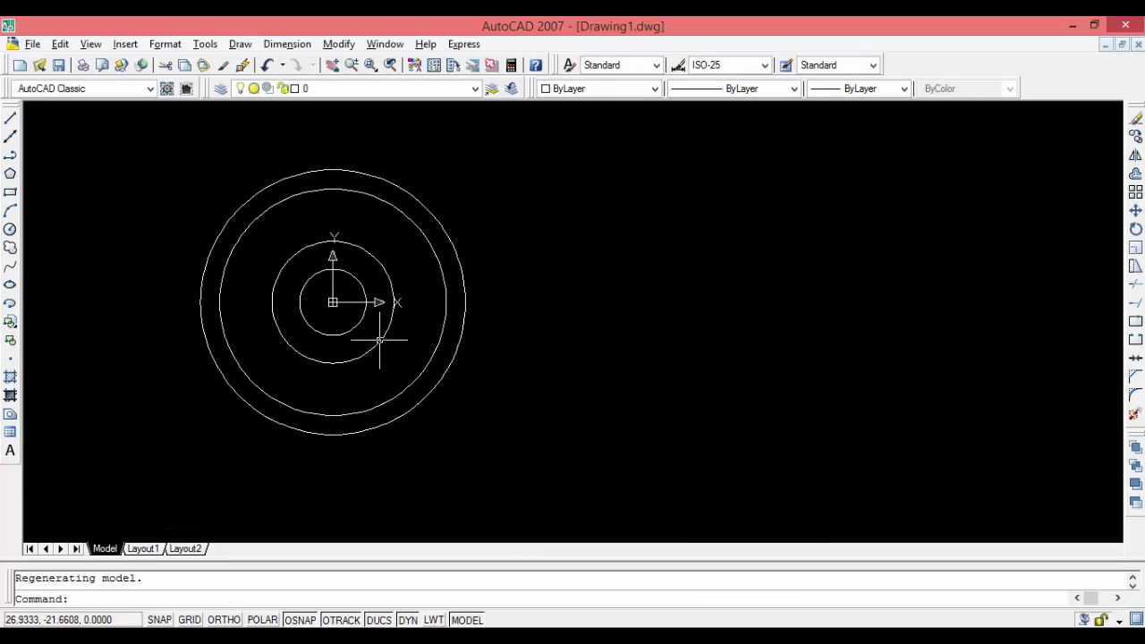
text(lts)
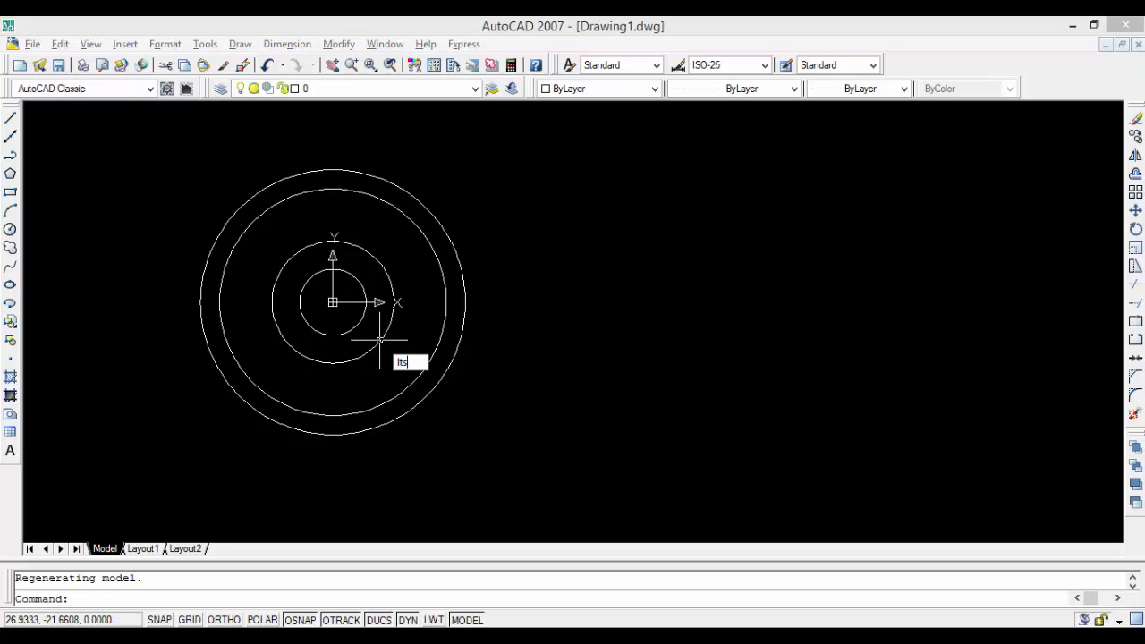
key(Return)
text(0.1)
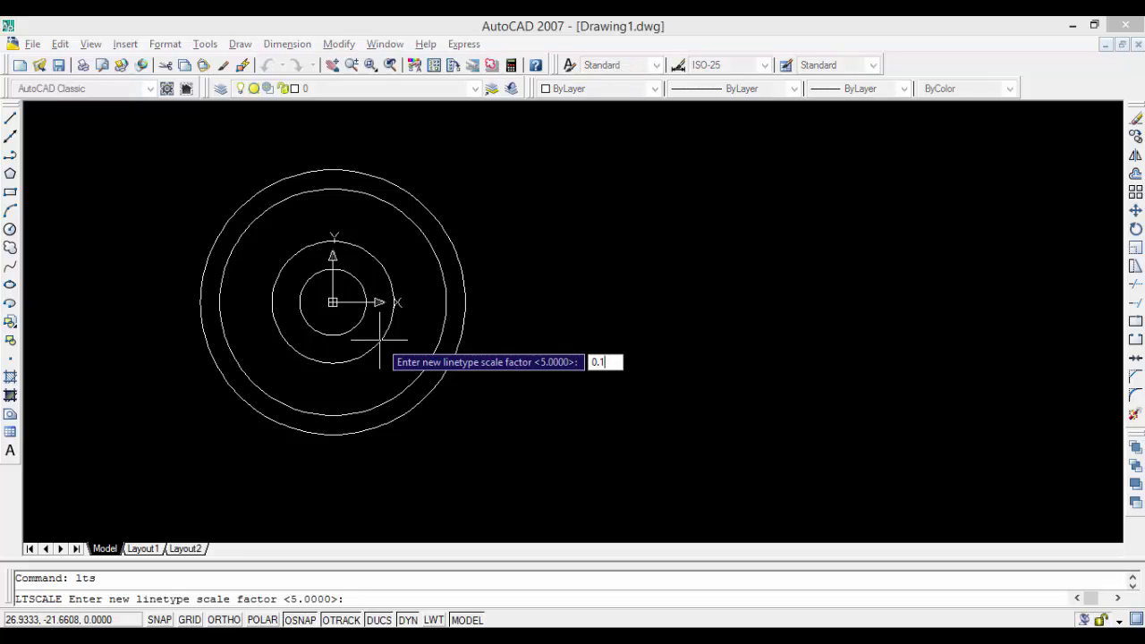
key(Return)
scroll(381, 340, up, 4)
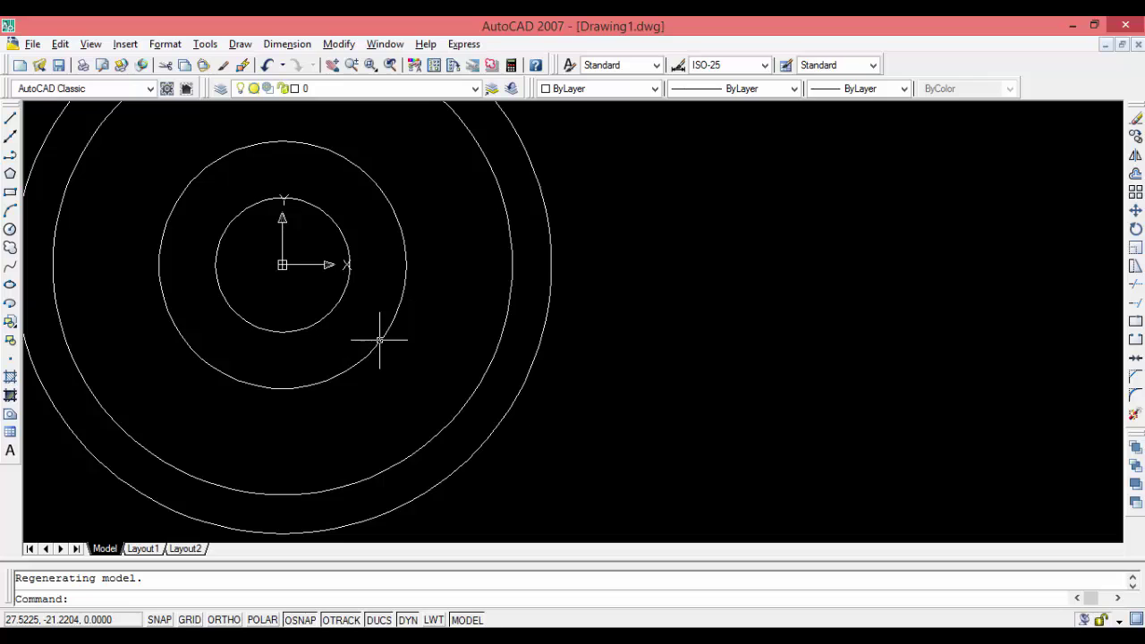
- Give the radius-35 middle circle the ACAD_ISO02W100 dashed linetype
click(380, 339)
click(793, 88)
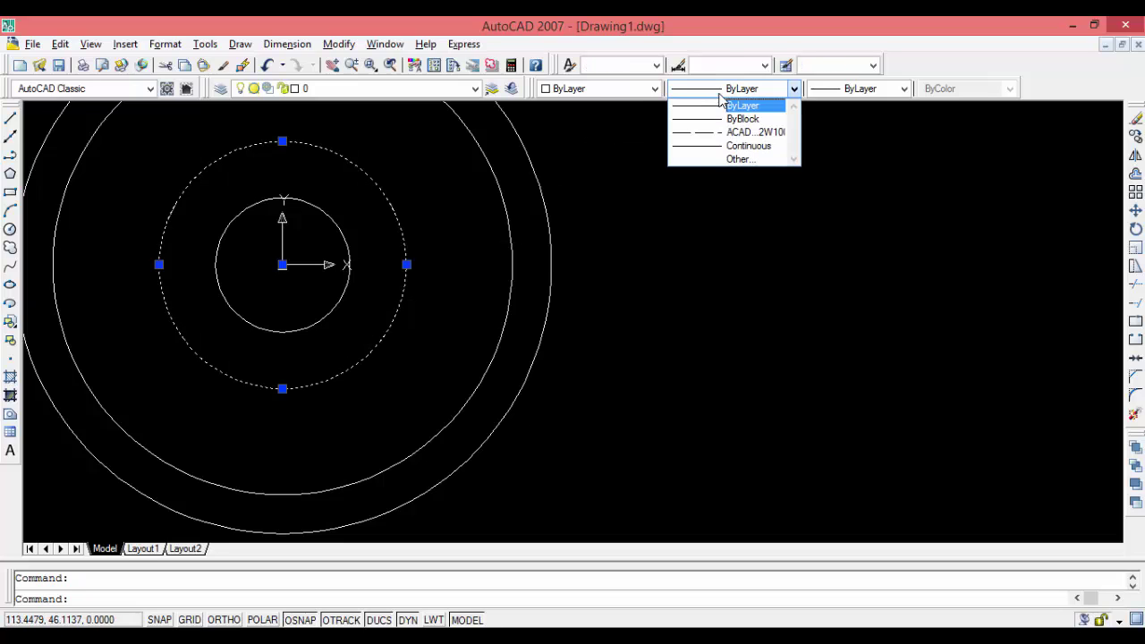
click(723, 133)
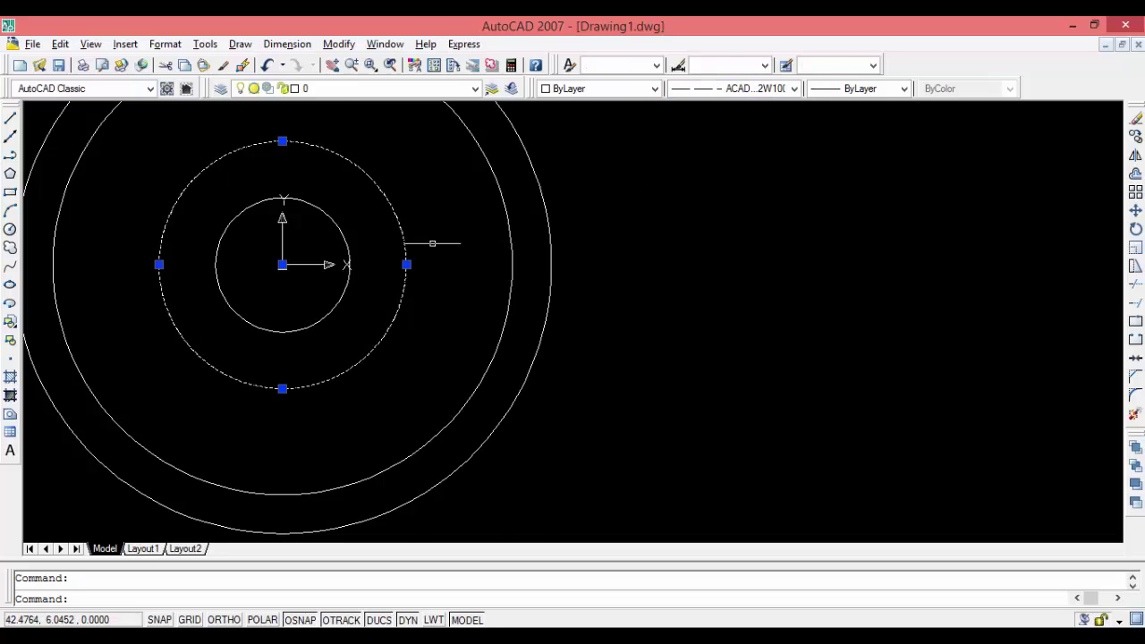
scroll(420, 251, up, 3)
click(407, 279)
click(495, 205)
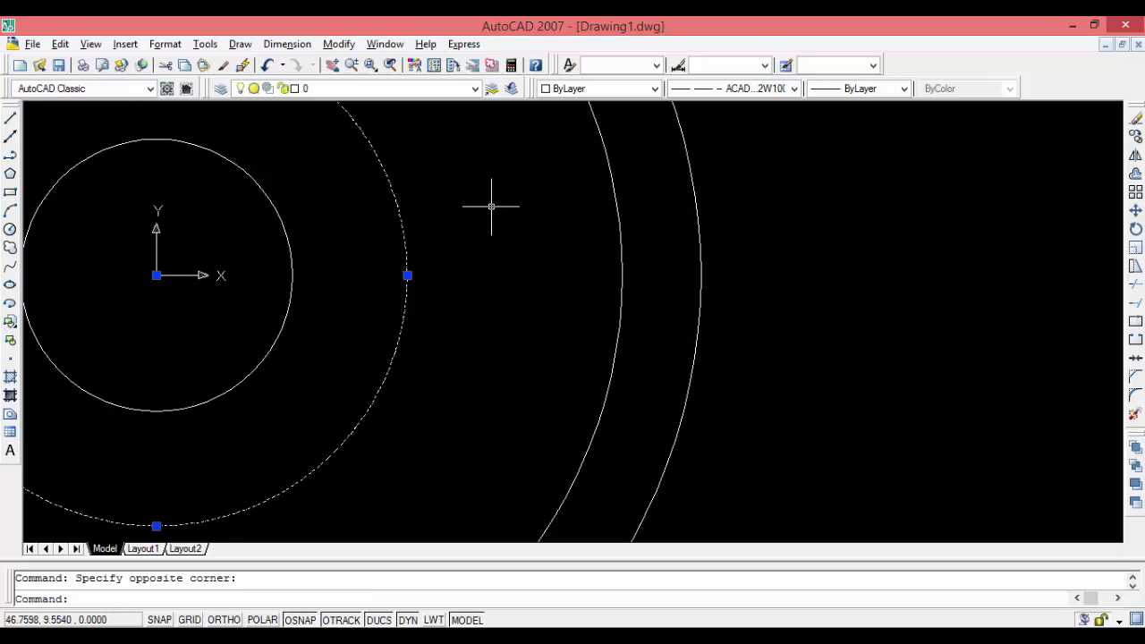
click(488, 224)
click(480, 208)
key(Escape)
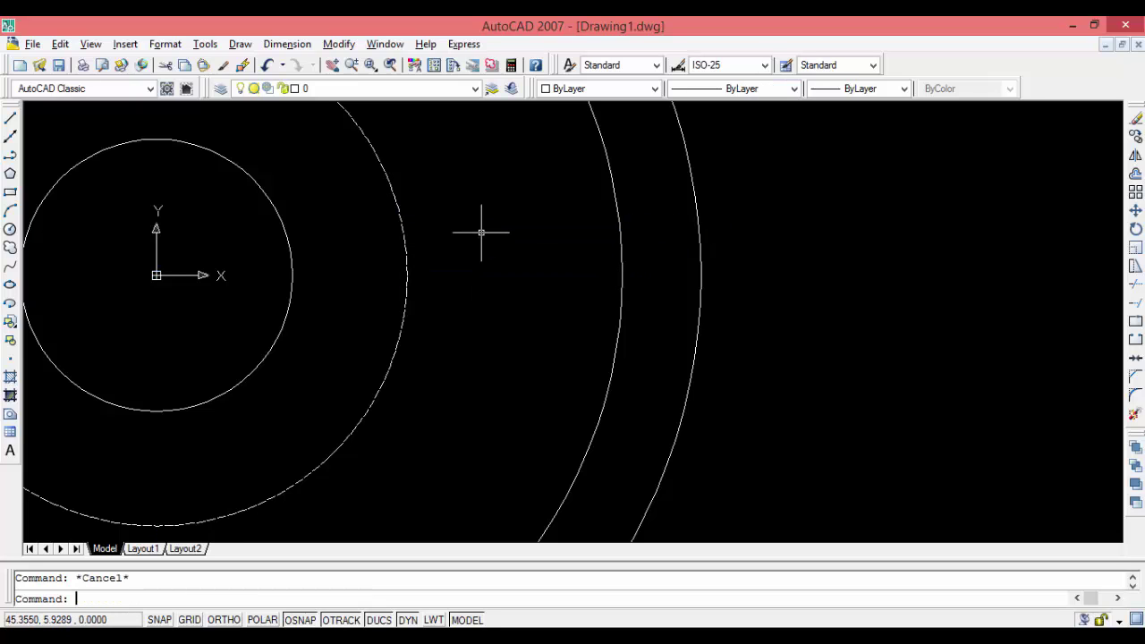
scroll(421, 268, down, 2)
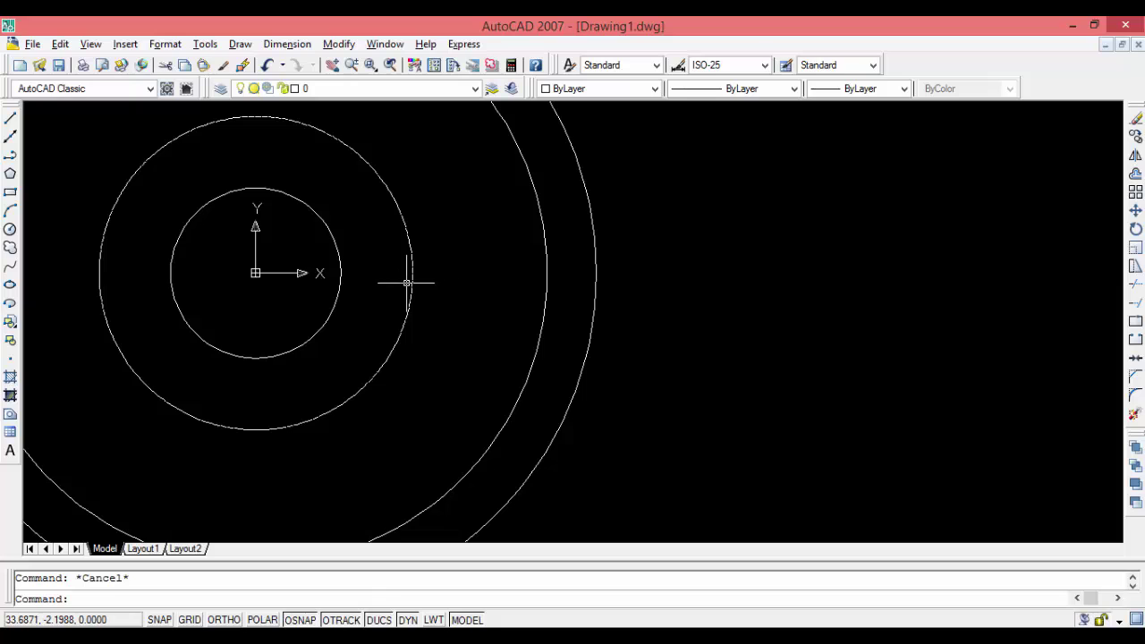
scroll(409, 273, up, 5)
scroll(406, 282, down, 5)
text(lts)
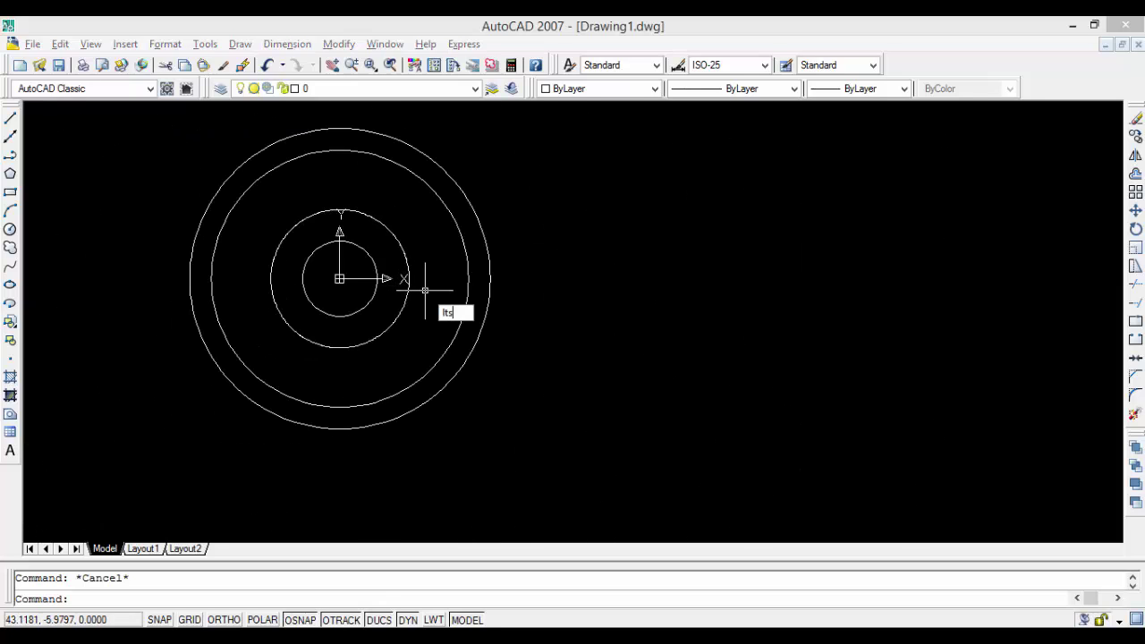
- Set the linetype scale to 1, then refine it to 0.5 so dashes show
key(Return)
text(1)
key(Return)
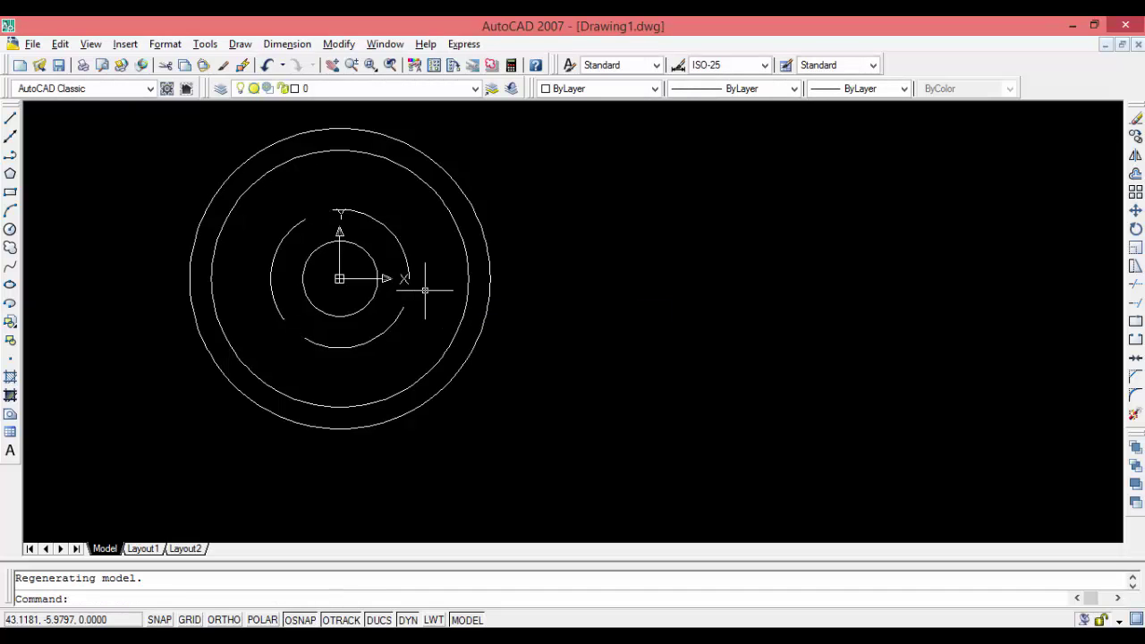
text(lts)
key(Return)
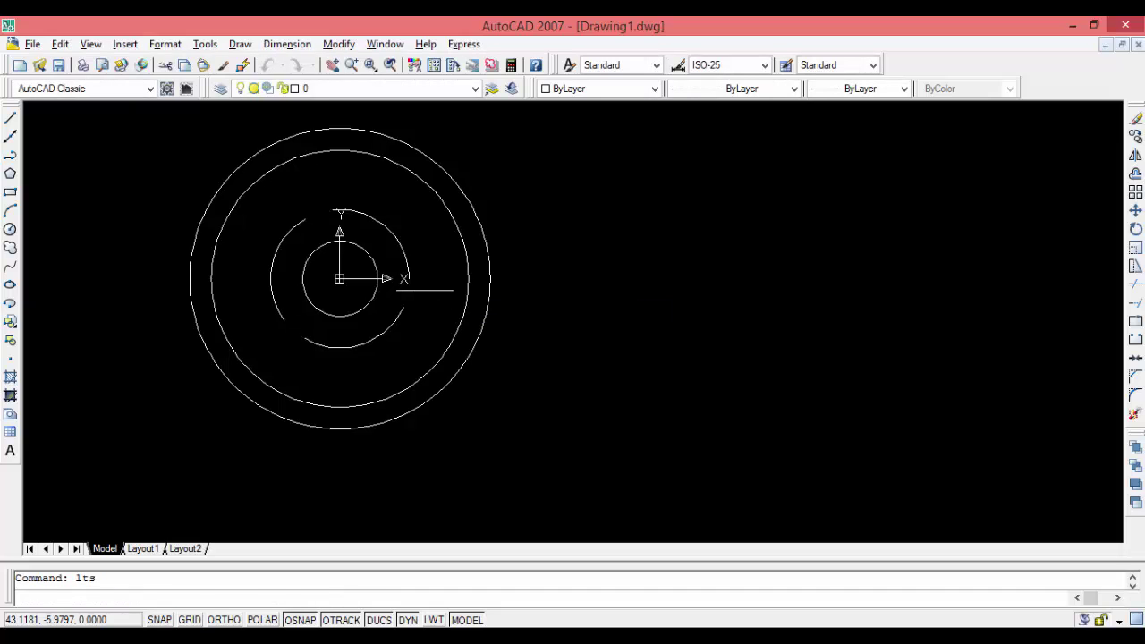
text(20.5)
key(Return)
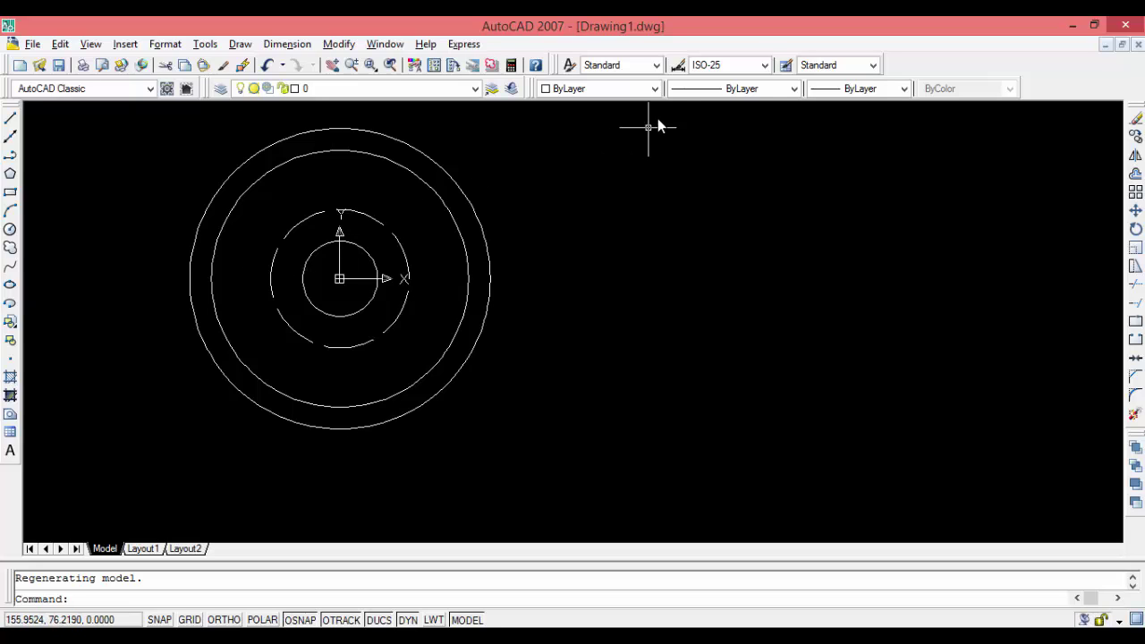
- Make ACAD_ISO02W100 the current linetype and start a line at the circles' centre
click(702, 89)
click(697, 136)
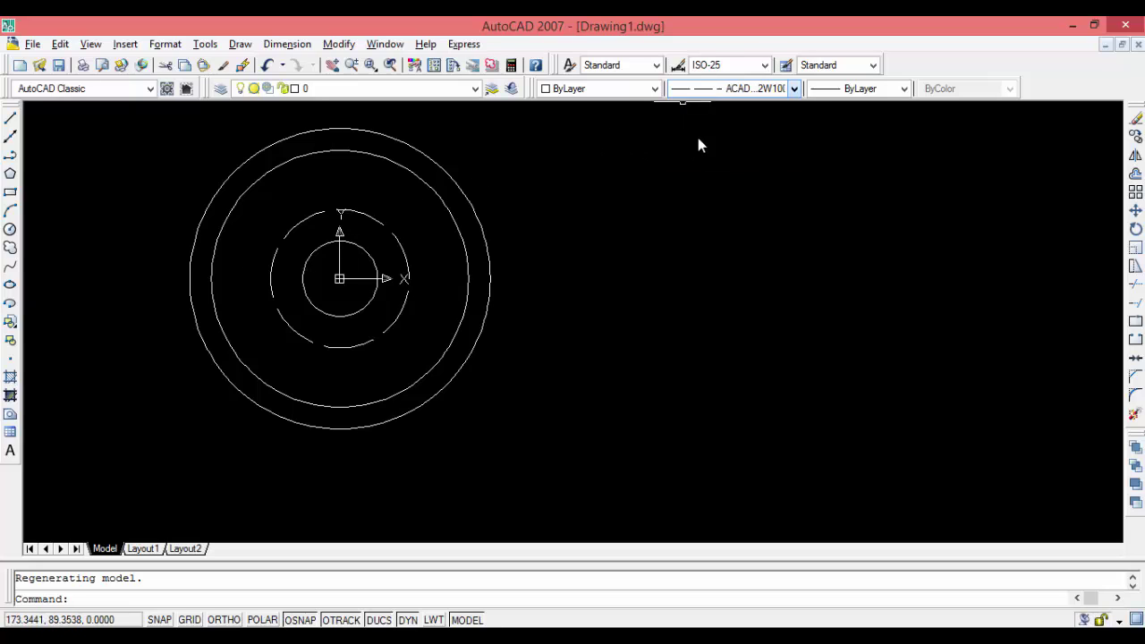
click(11, 118)
click(339, 278)
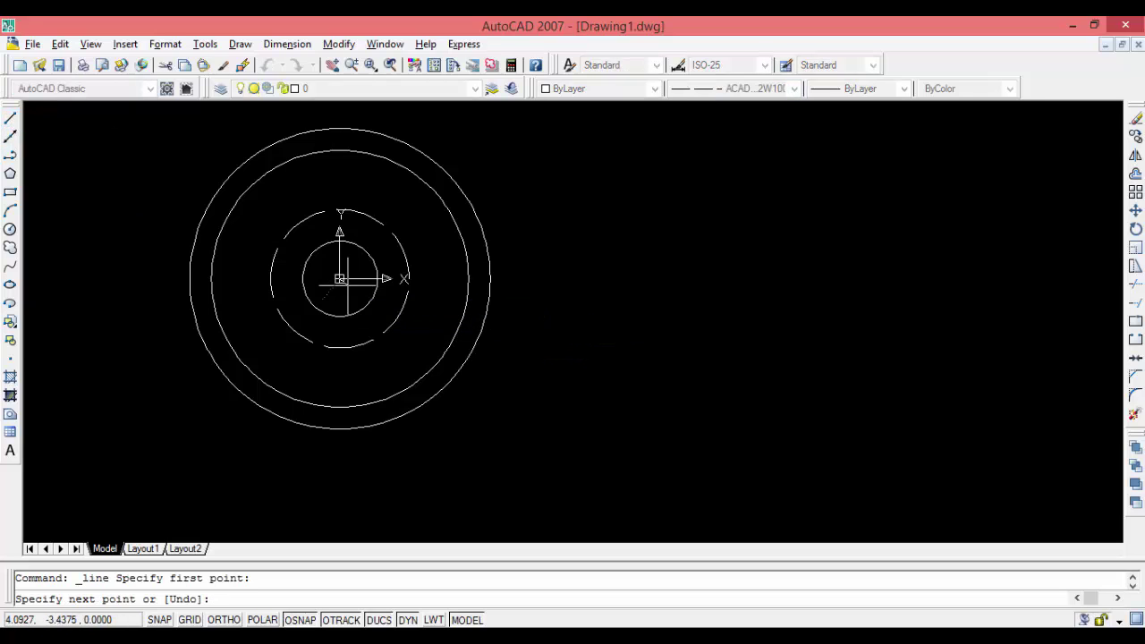
- Enable polar tracking with a 45° increment and end the line past the outer ring
click(261, 619)
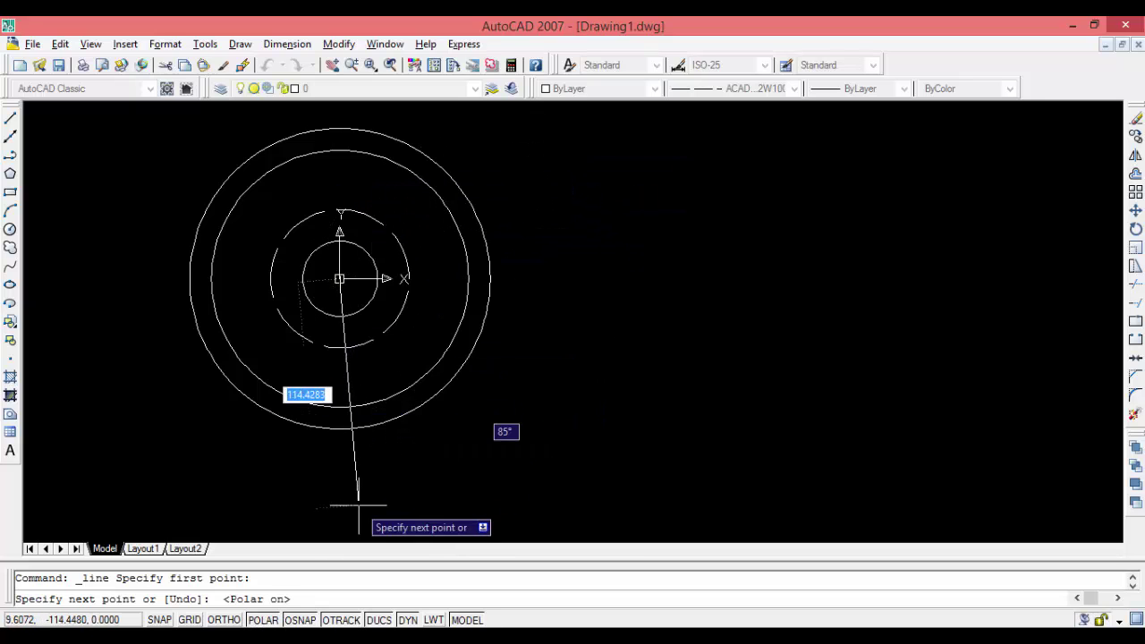
right_click(256, 620)
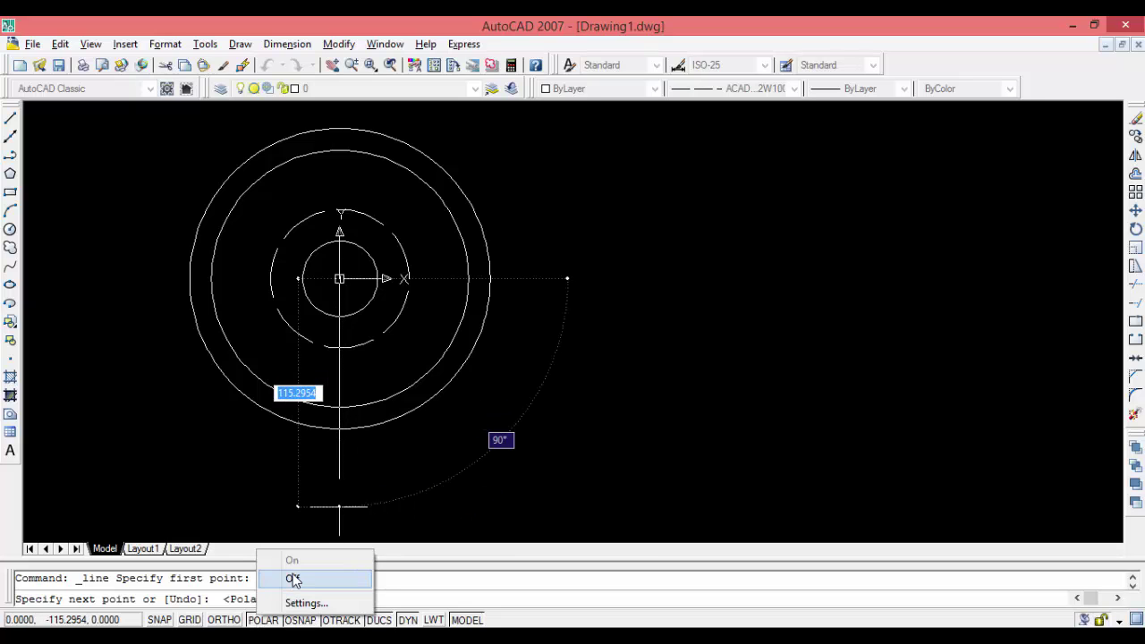
click(306, 603)
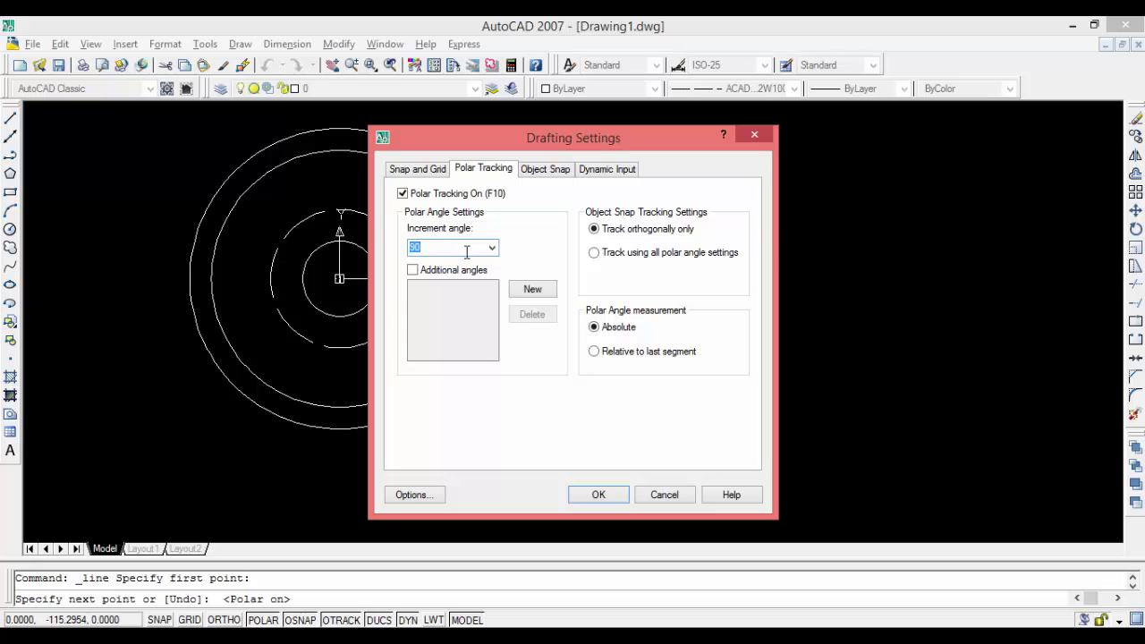
click(494, 250)
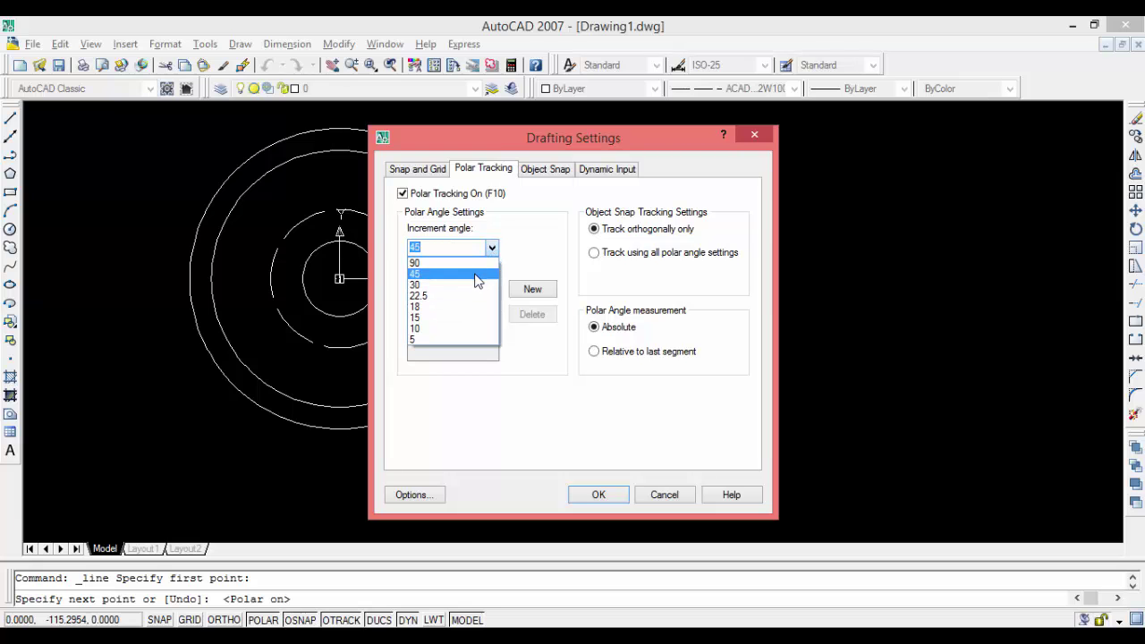
click(477, 273)
click(597, 495)
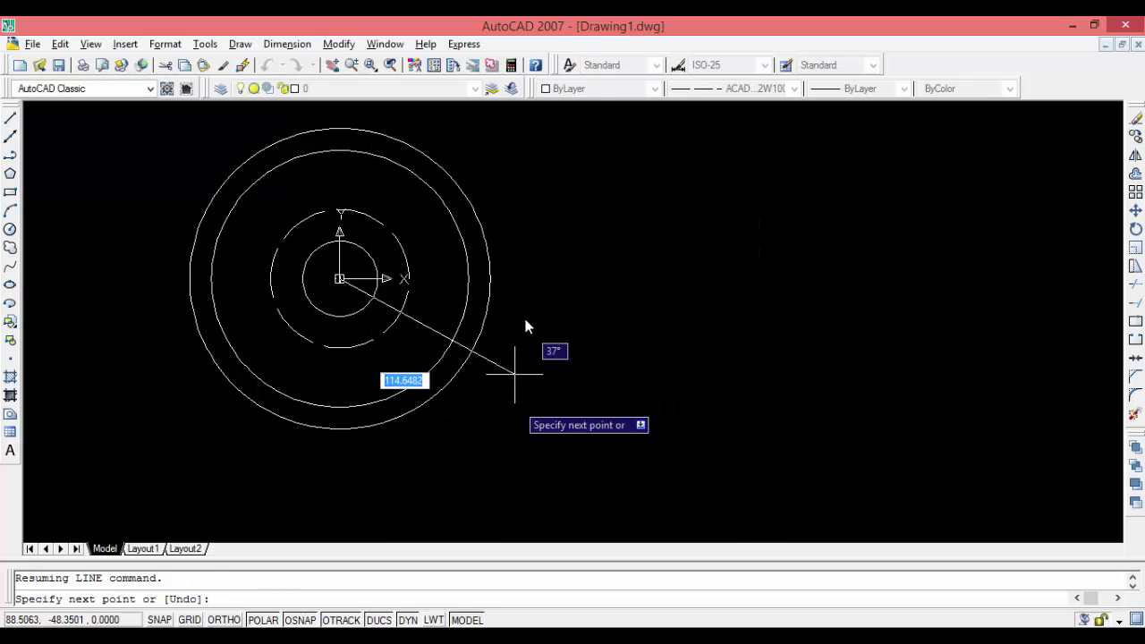
click(472, 143)
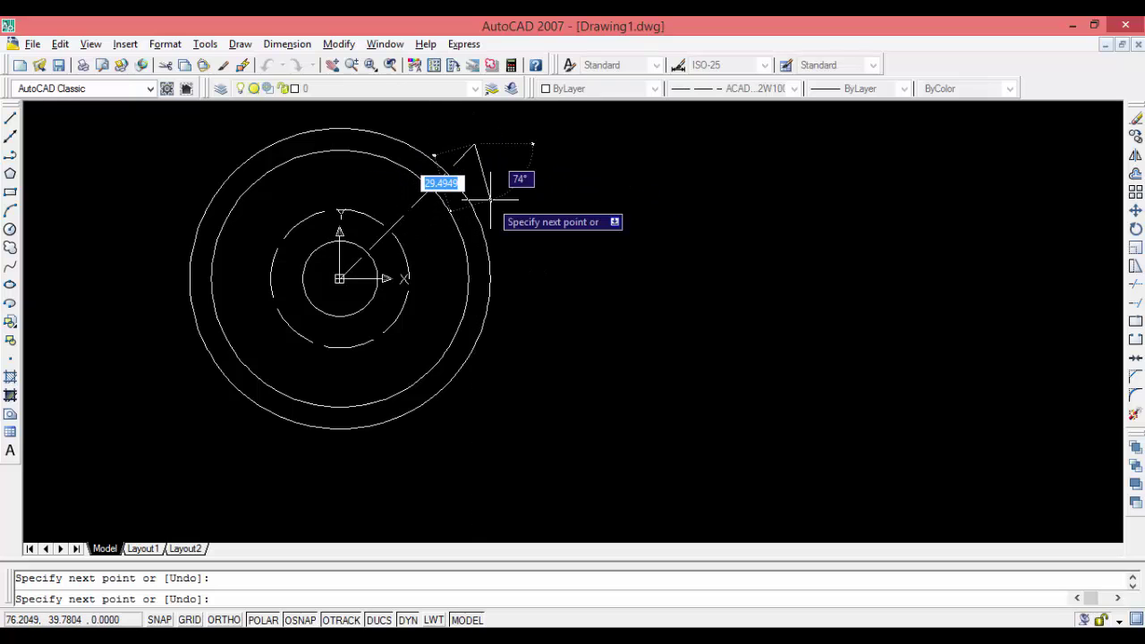
key(Escape)
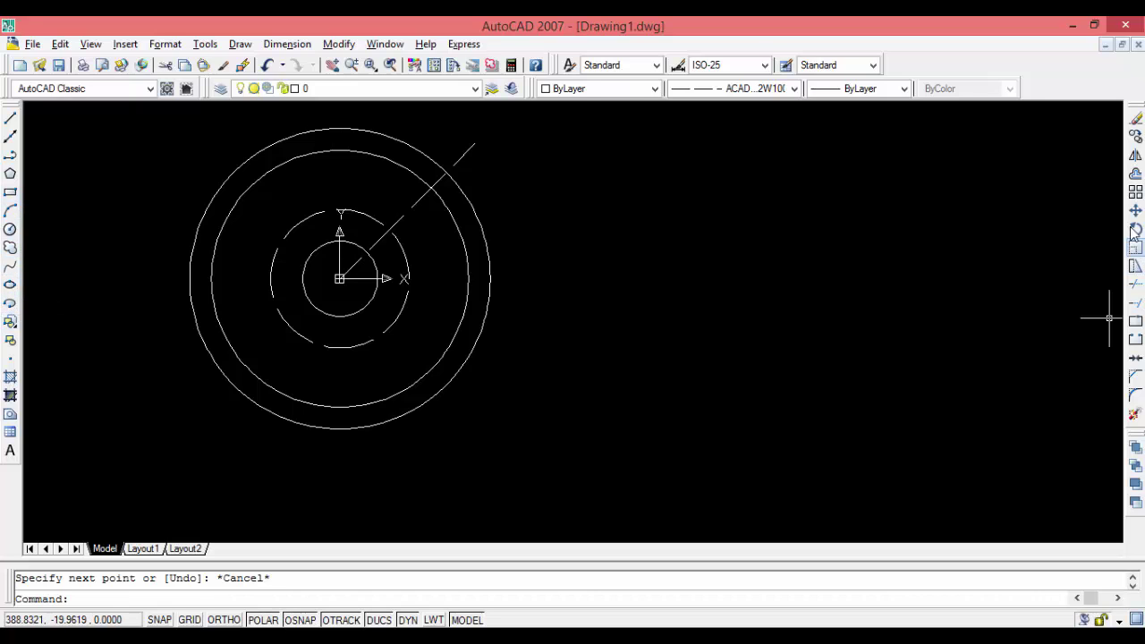
- Polar-array the diagonal line into 4 copies over 360° about the circles' centre
click(1136, 192)
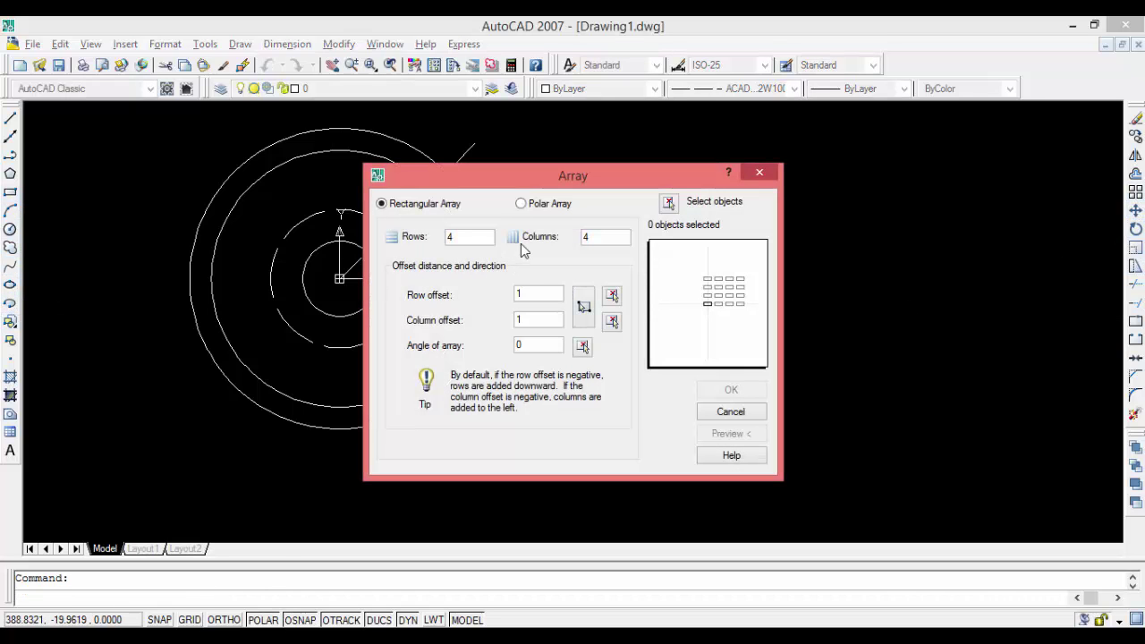
click(527, 208)
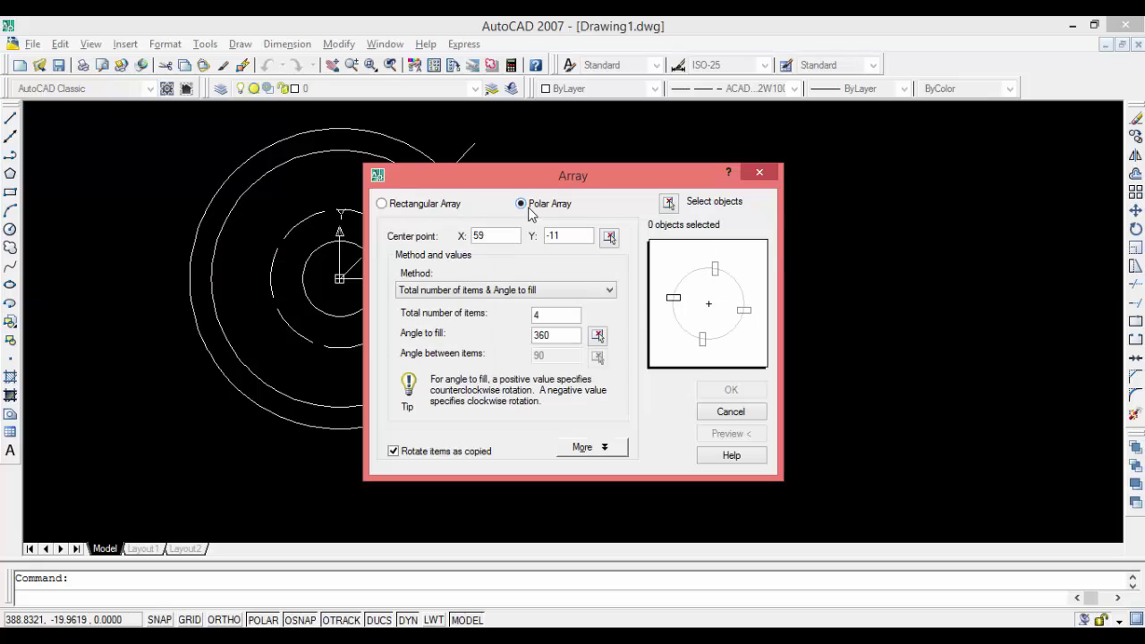
click(667, 204)
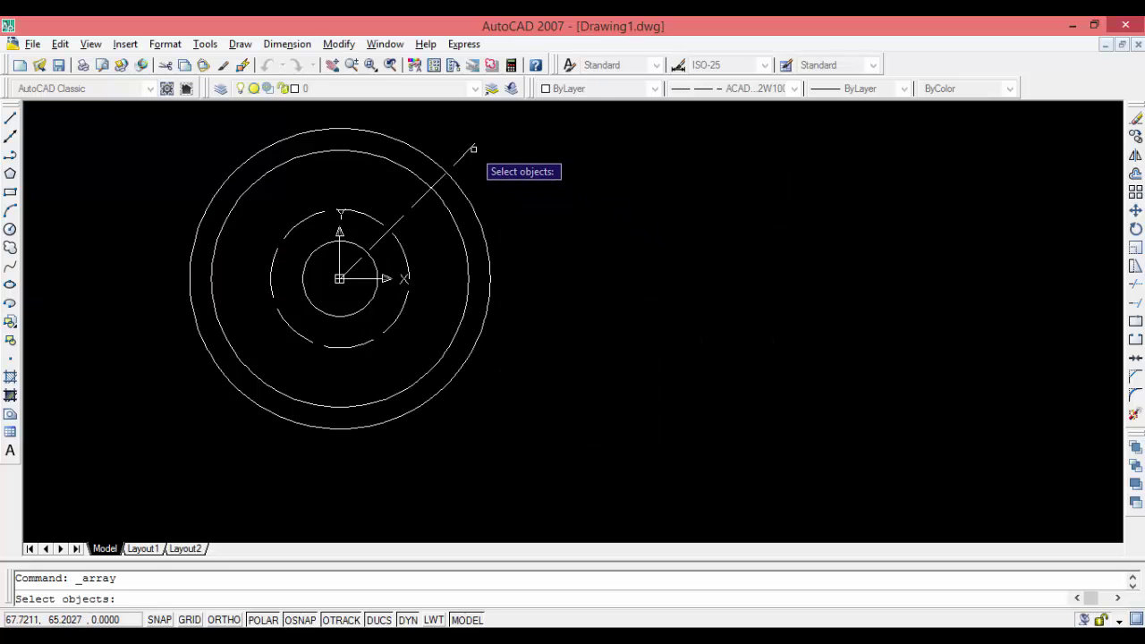
click(472, 149)
key(Return)
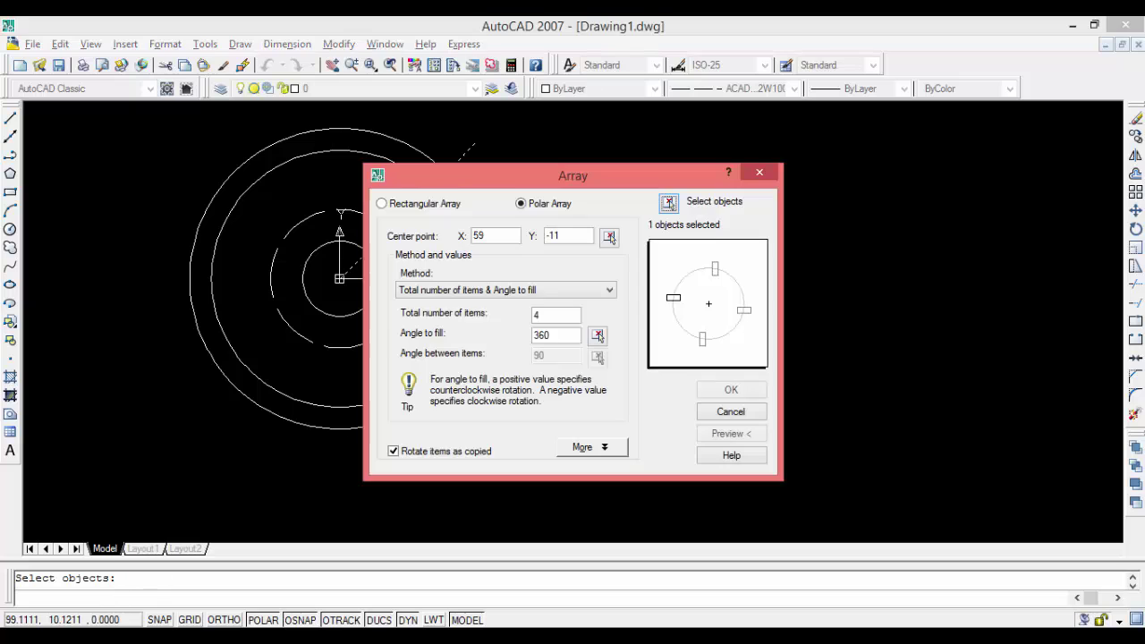
click(609, 236)
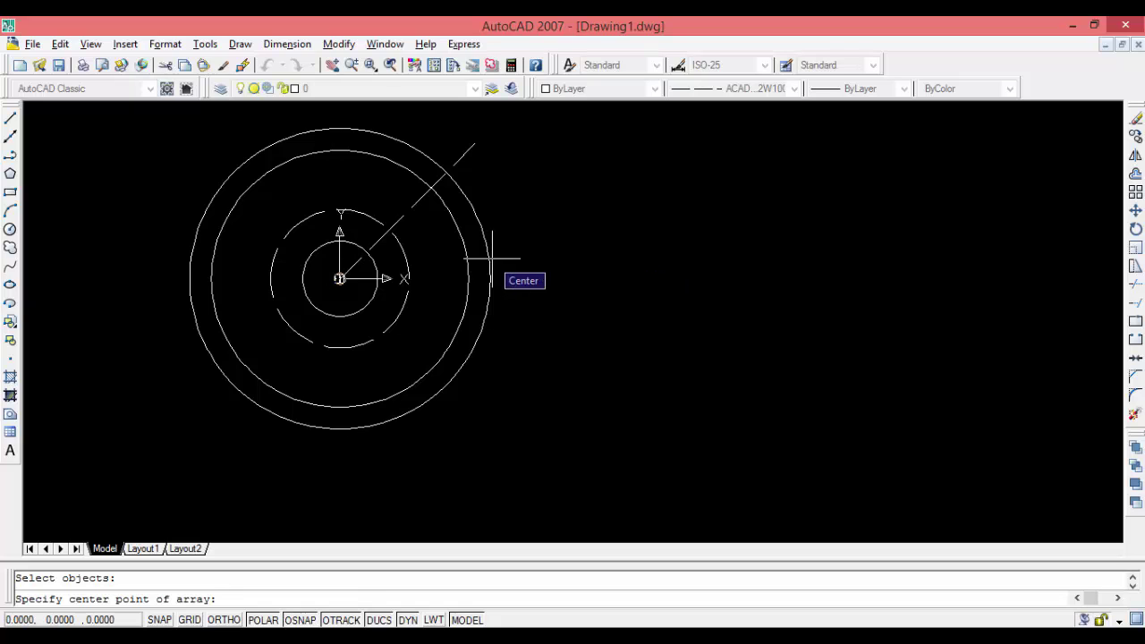
click(490, 259)
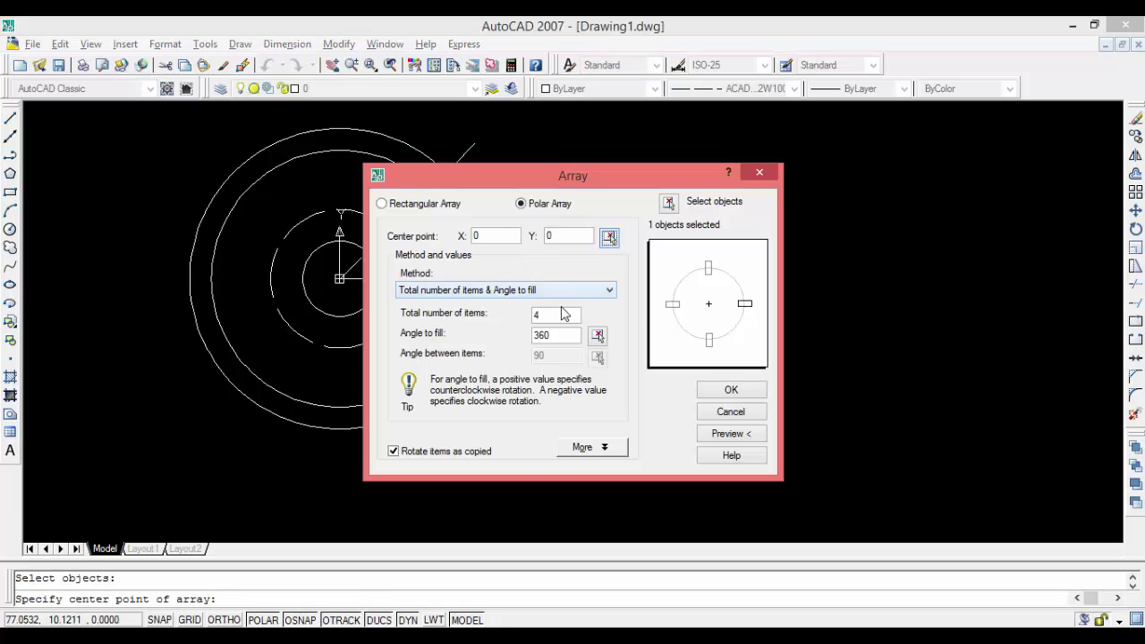
click(730, 390)
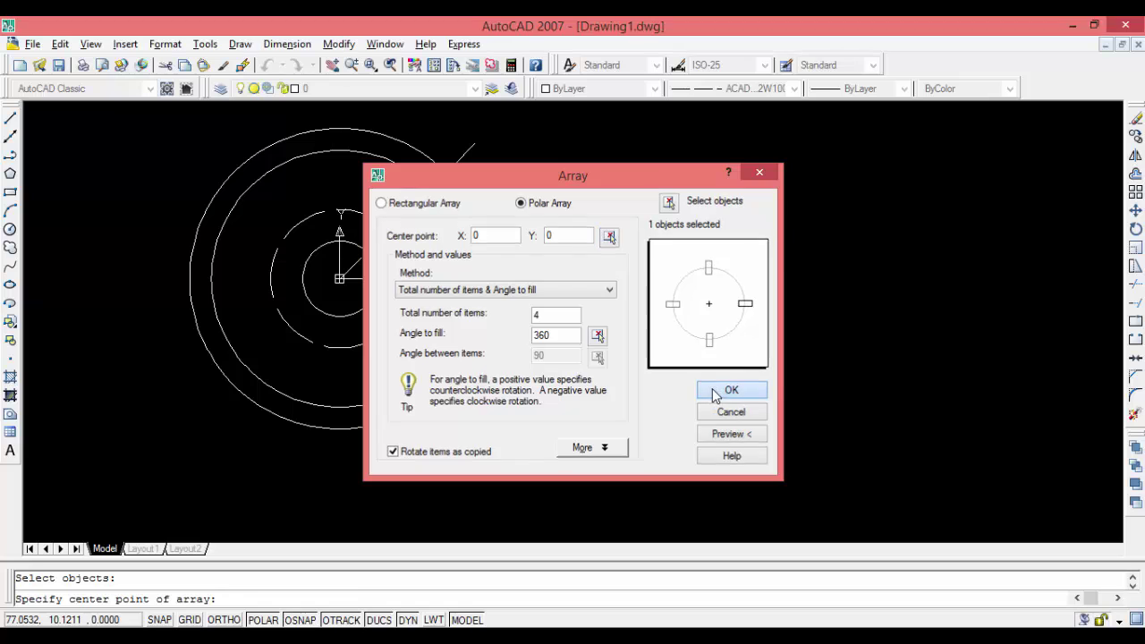
scroll(188, 362, up, 2)
- Draw a radius-30 circle centred at the lower-right diagonal's crossing with the dashed circle
scroll(189, 362, down, 2)
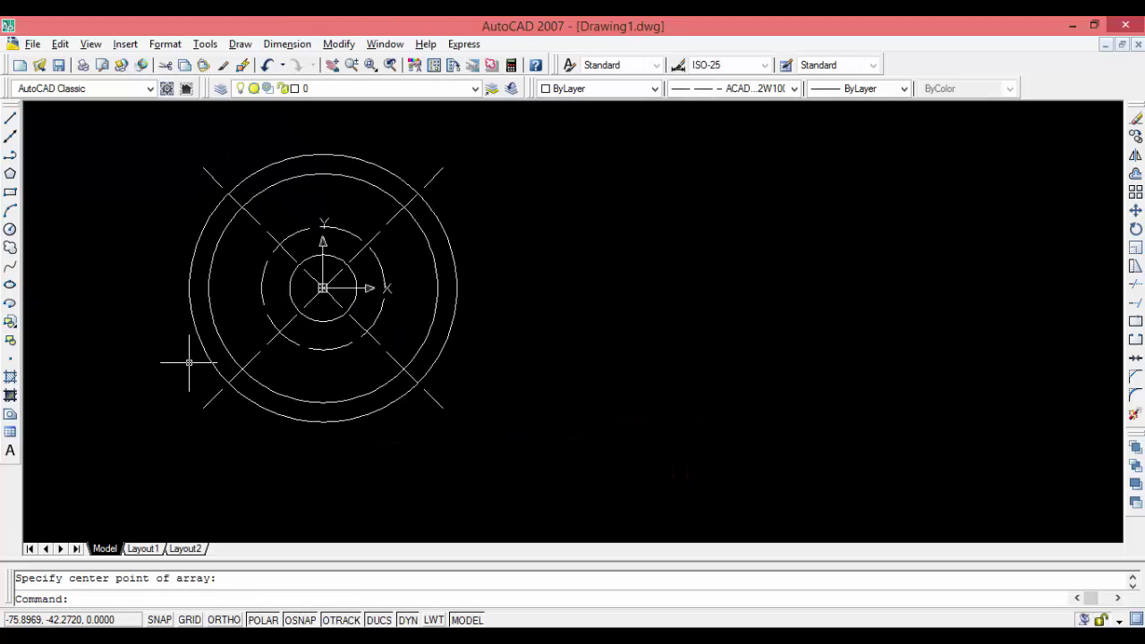
scroll(118, 329, up, 1)
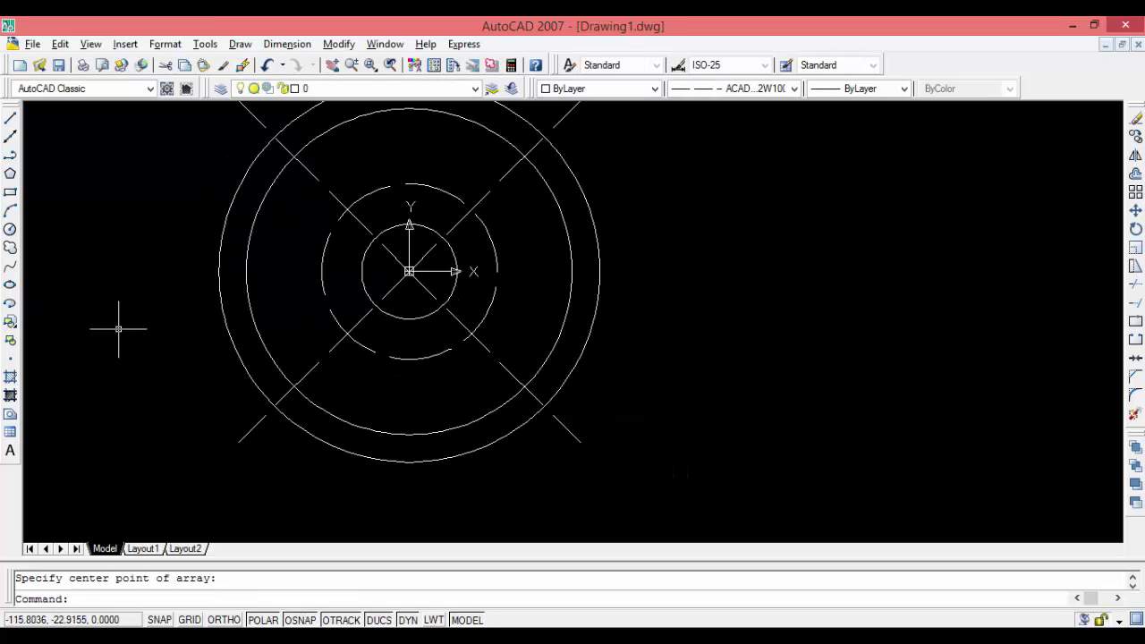
click(11, 229)
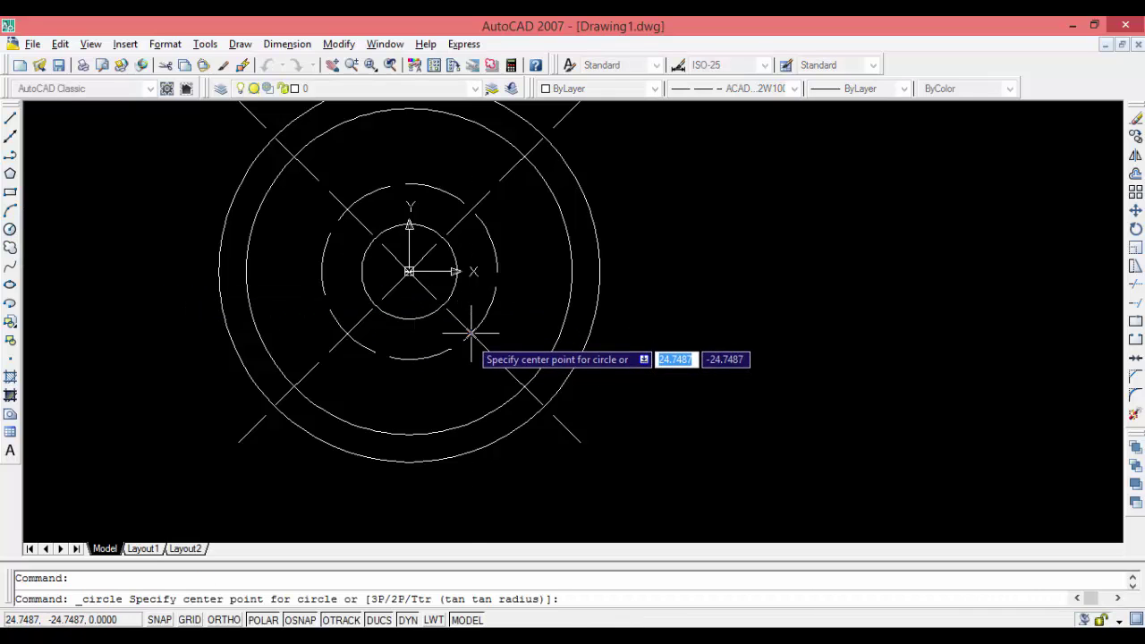
key(alt+Tab)
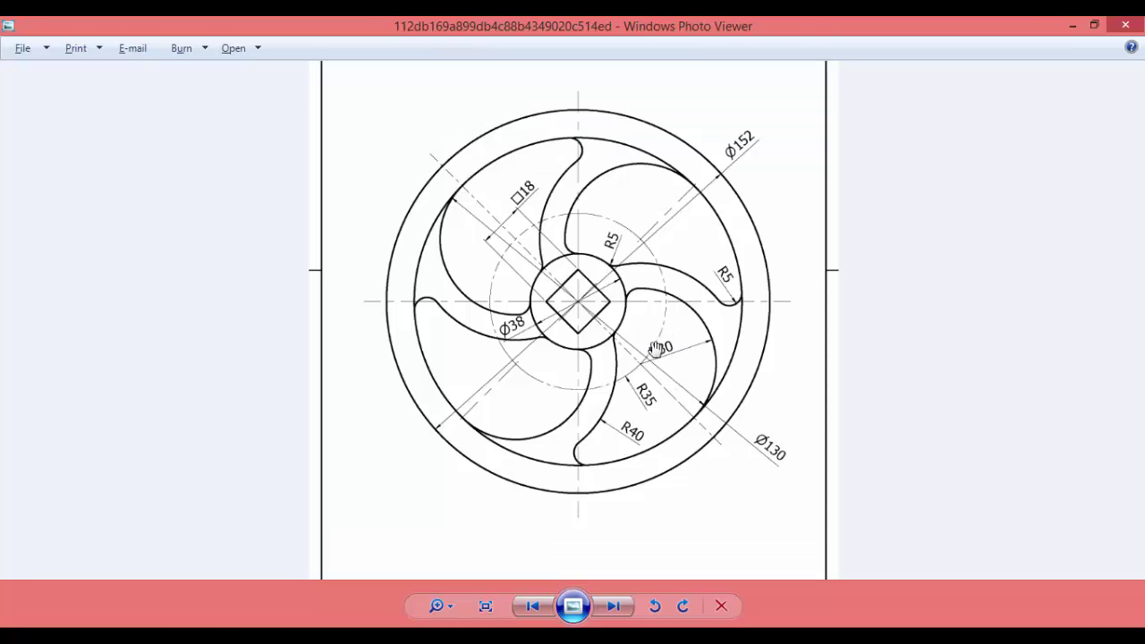
key(alt+Tab)
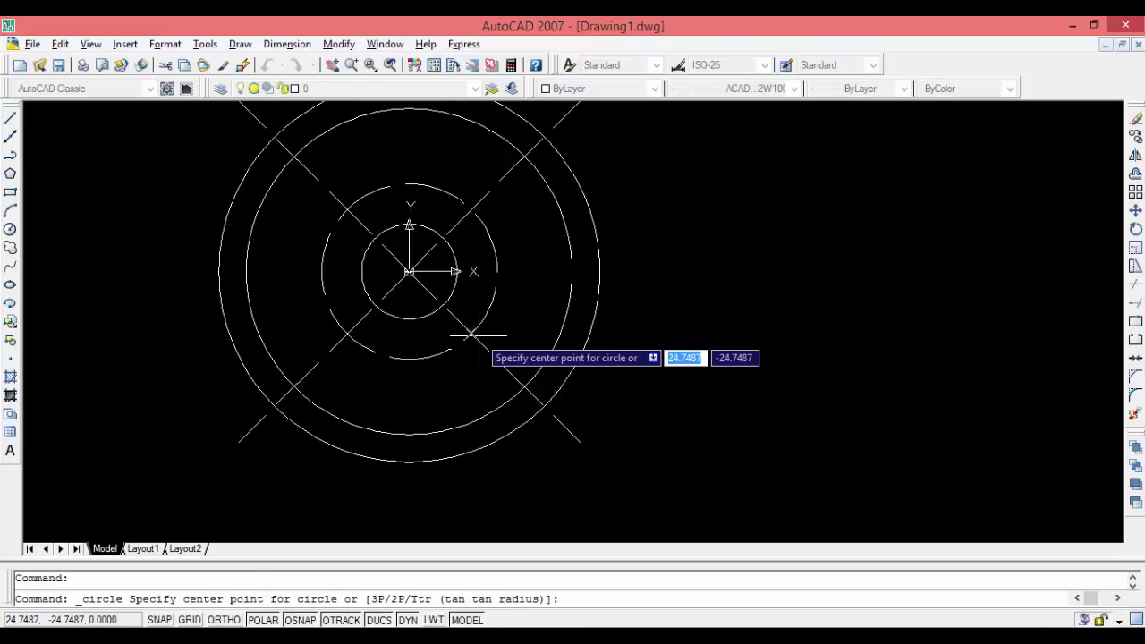
click(472, 334)
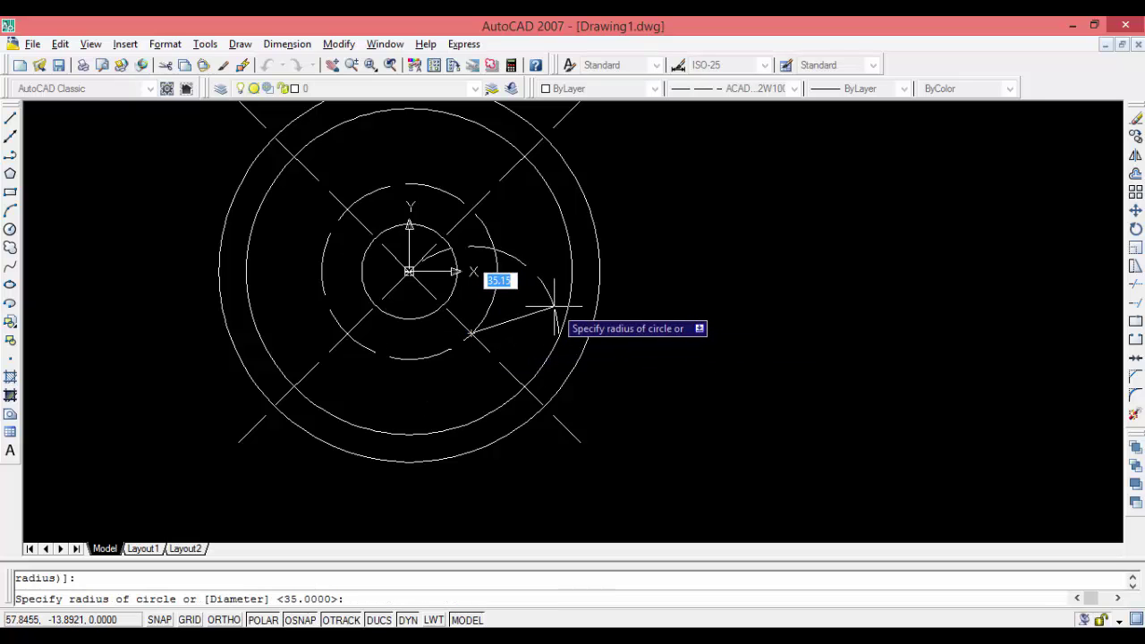
key(alt+Tab)
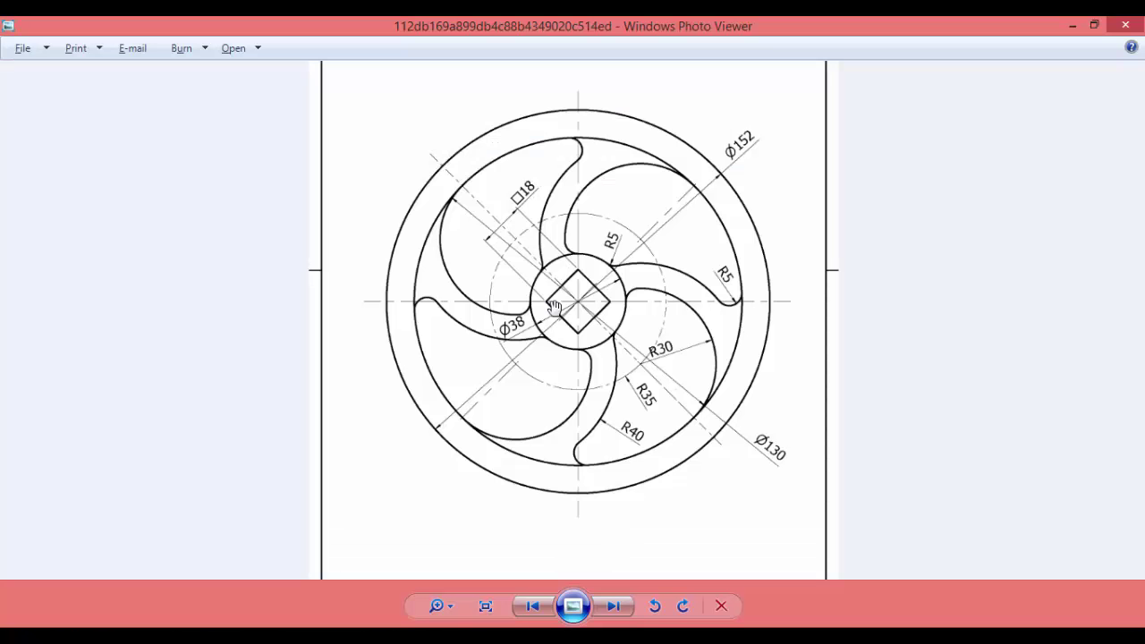
key(alt+Tab)
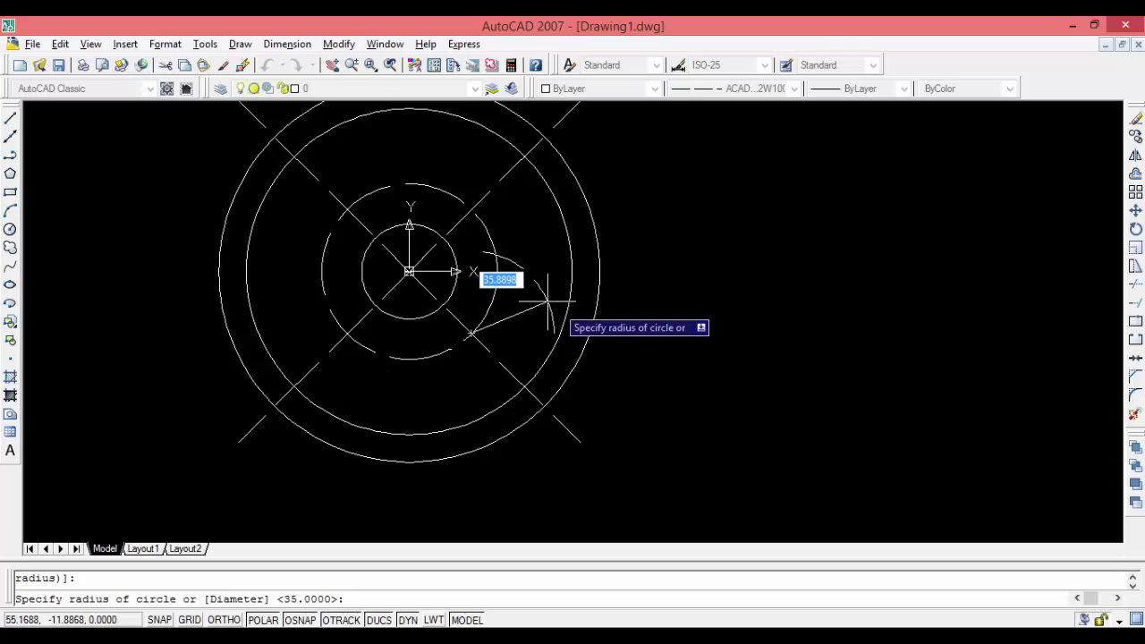
text(30)
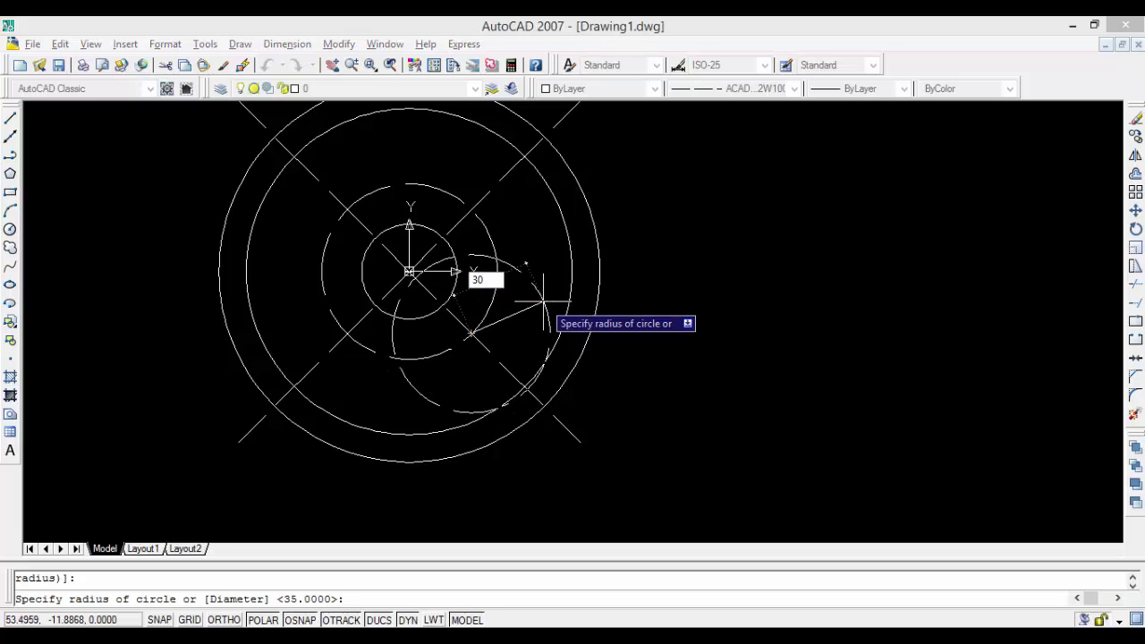
key(Return)
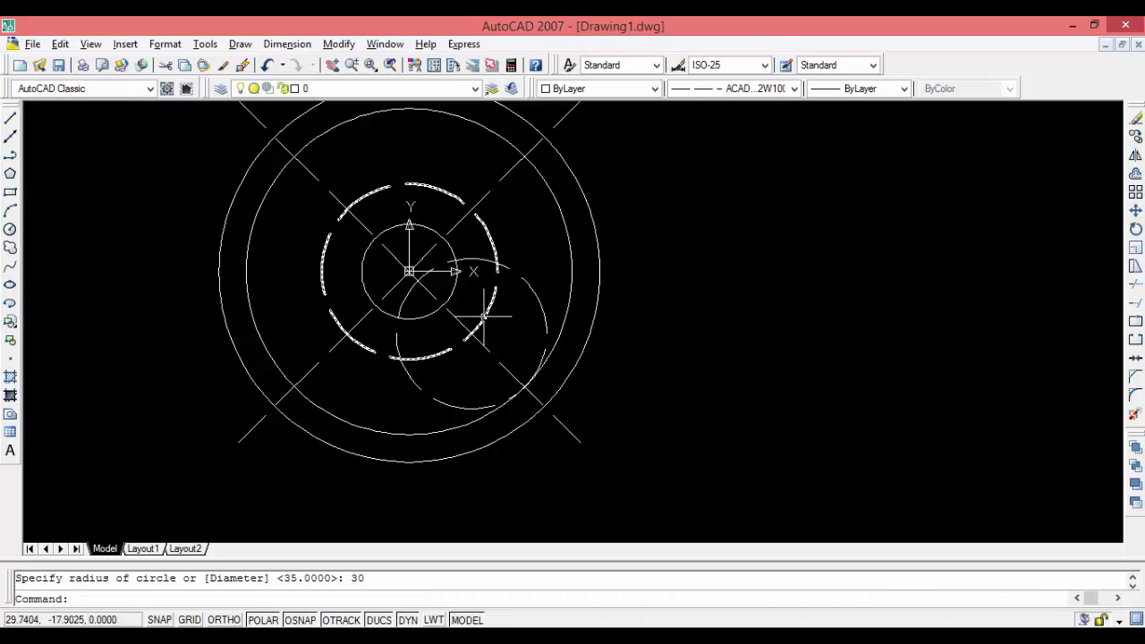
scroll(483, 315, up, 2)
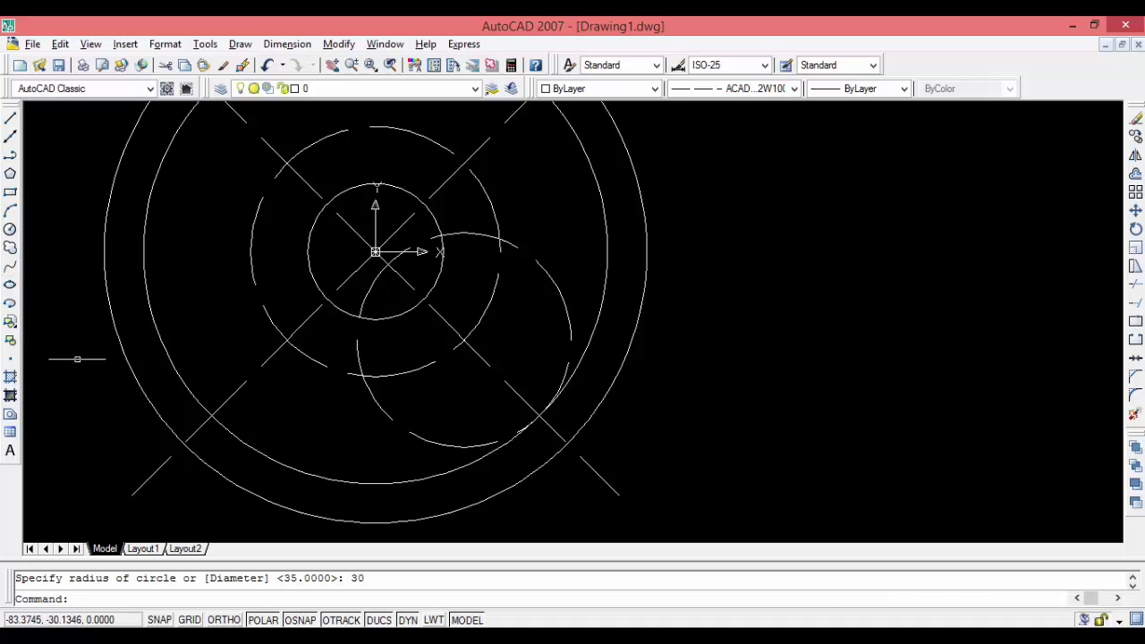
- Trim away the lower, left and hub-side pieces of the R30 circle, leaving one vane arc
click(1137, 290)
key(Return)
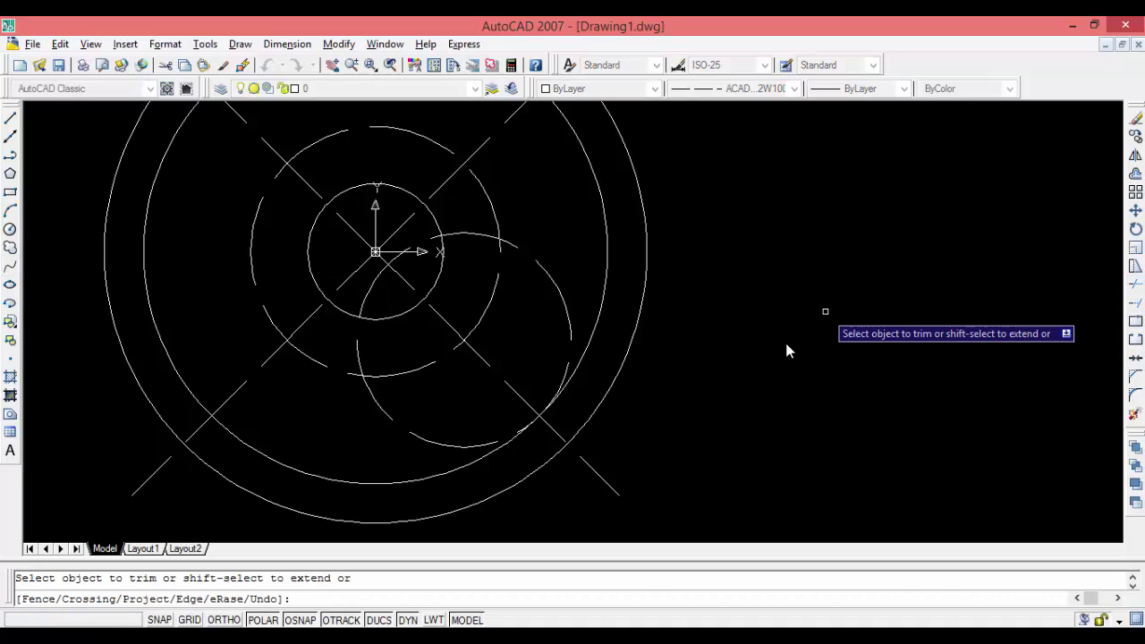
click(385, 418)
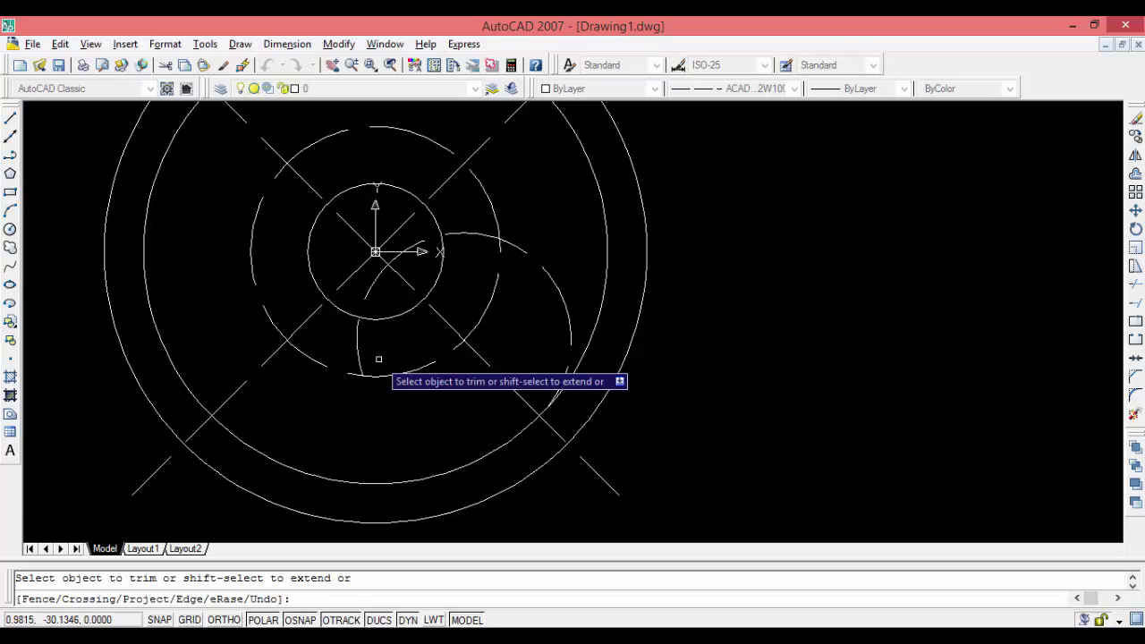
click(360, 343)
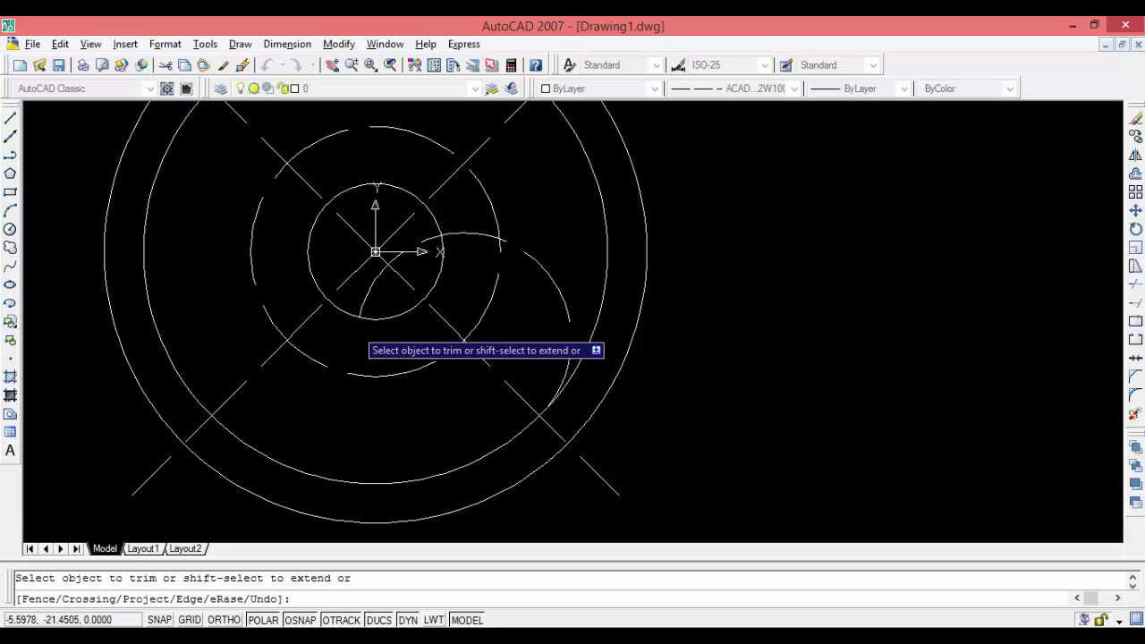
click(382, 271)
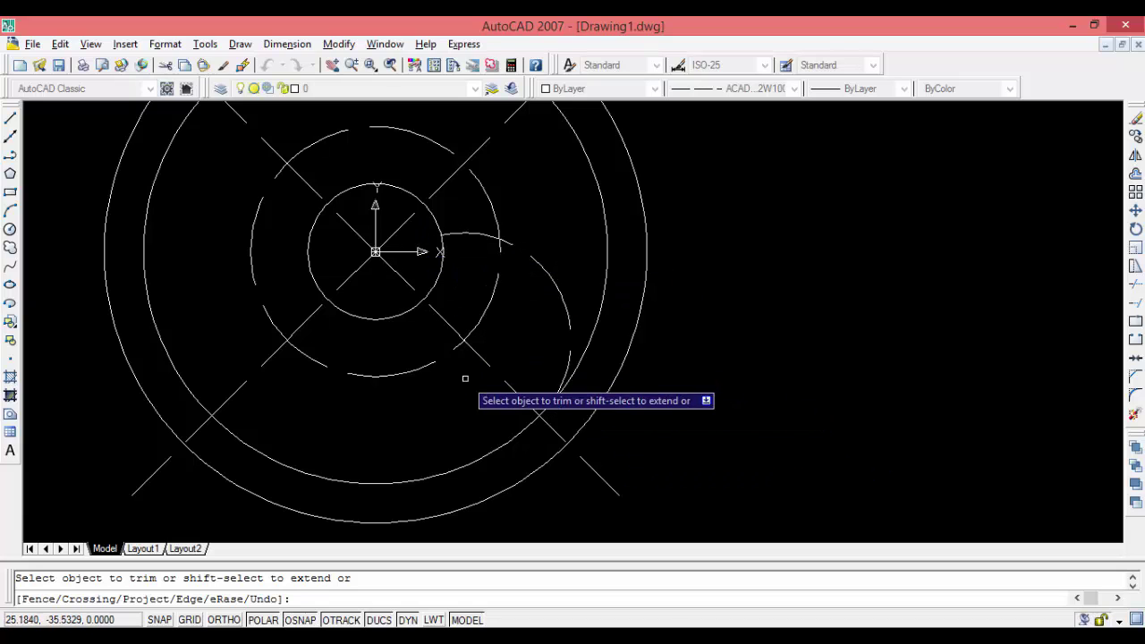
- Finish the trim
key(Escape)
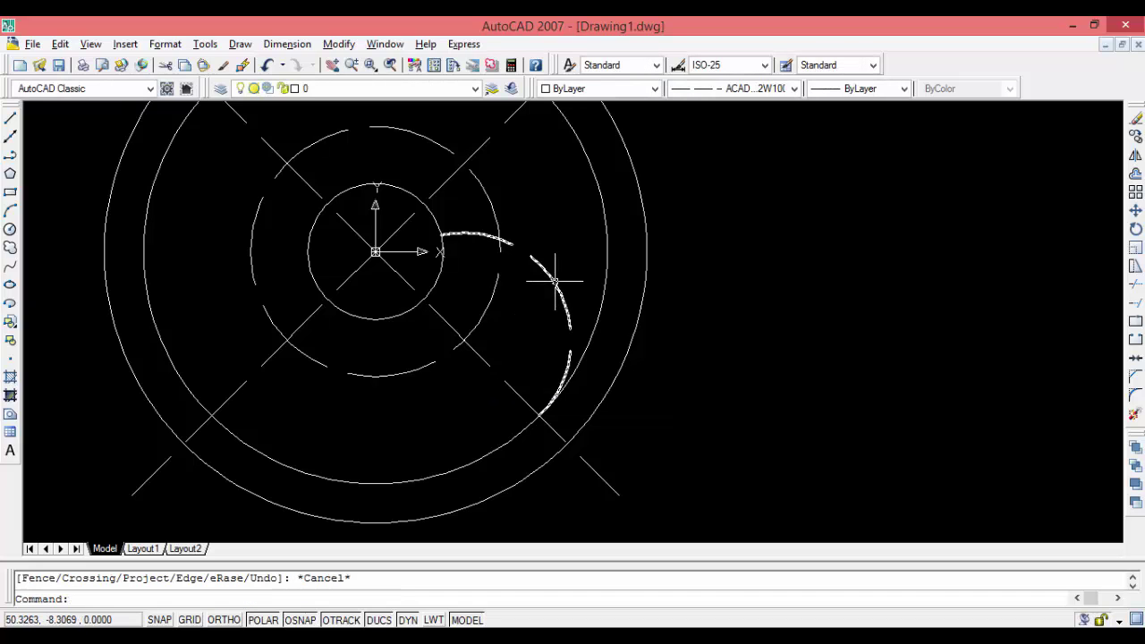
- Draw a radius 40 circle centred on the same diagonal-and-dashed-ring crossing point
click(9, 229)
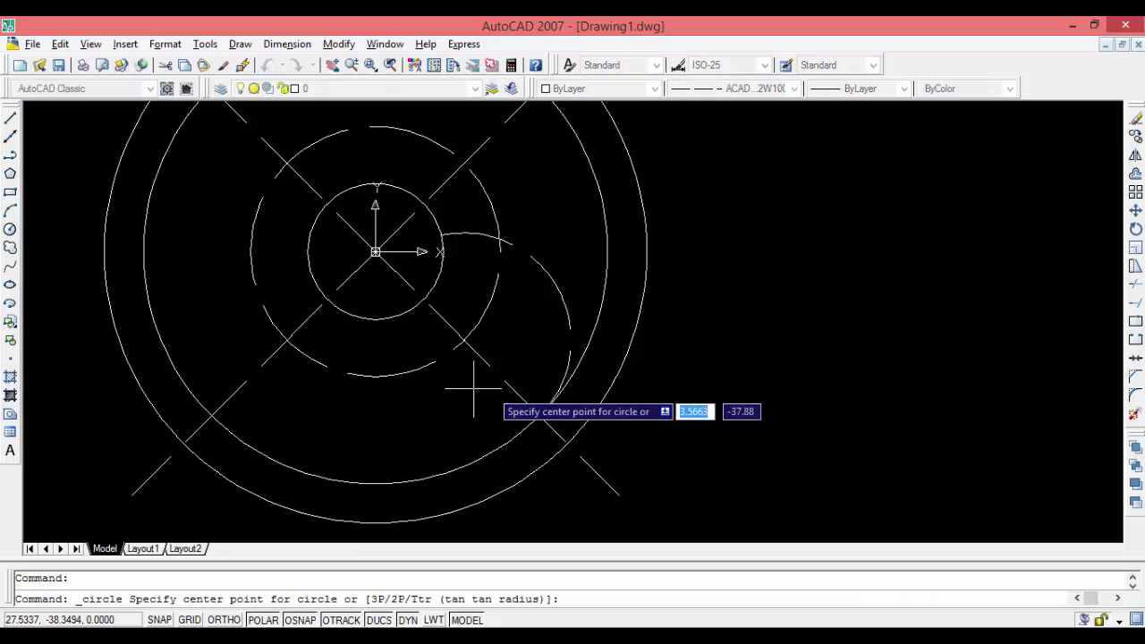
click(470, 339)
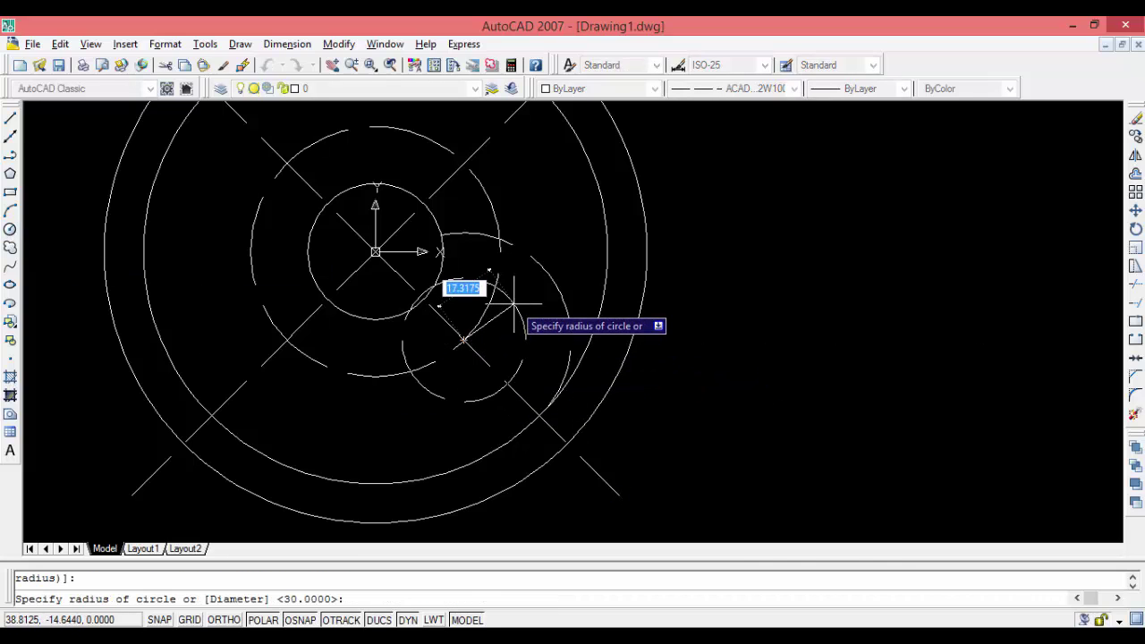
key(alt+Tab)
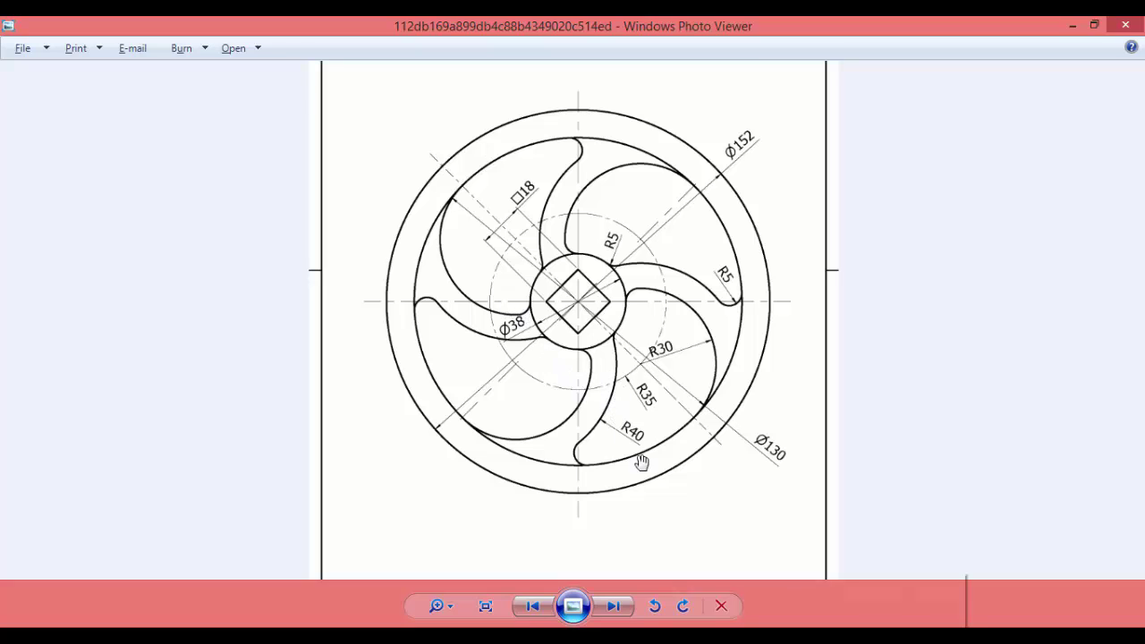
key(alt+Tab)
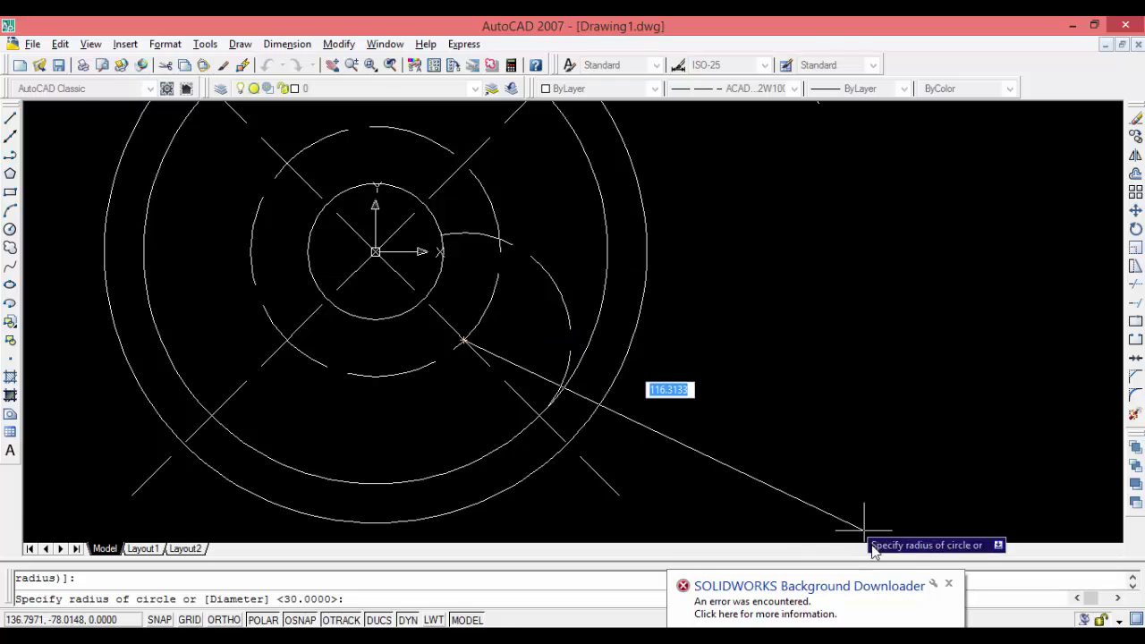
click(949, 586)
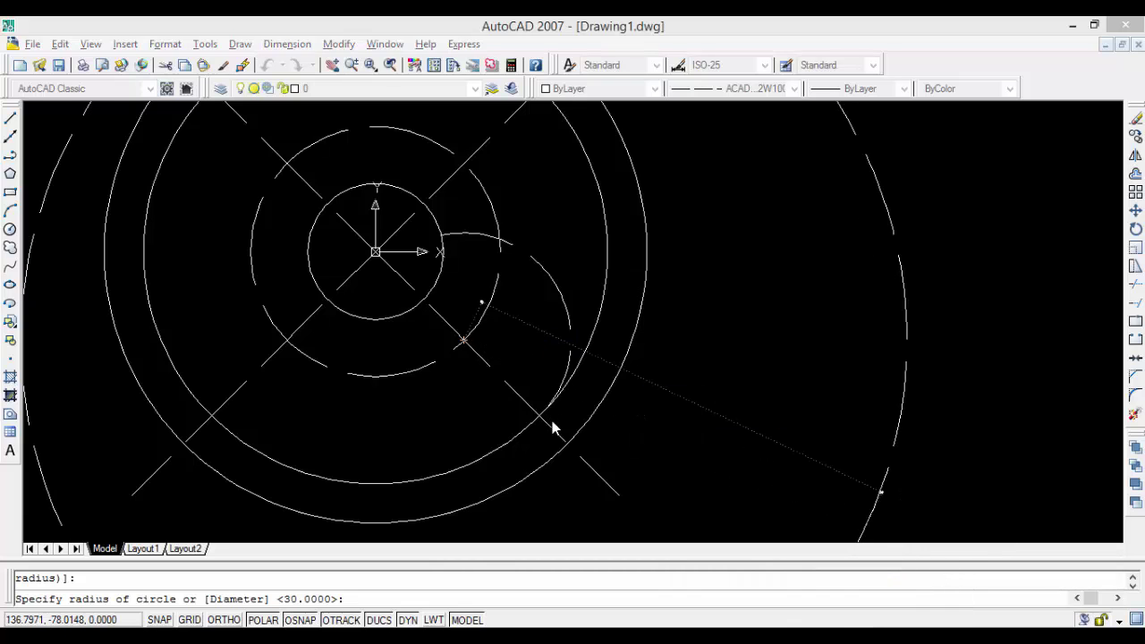
click(581, 286)
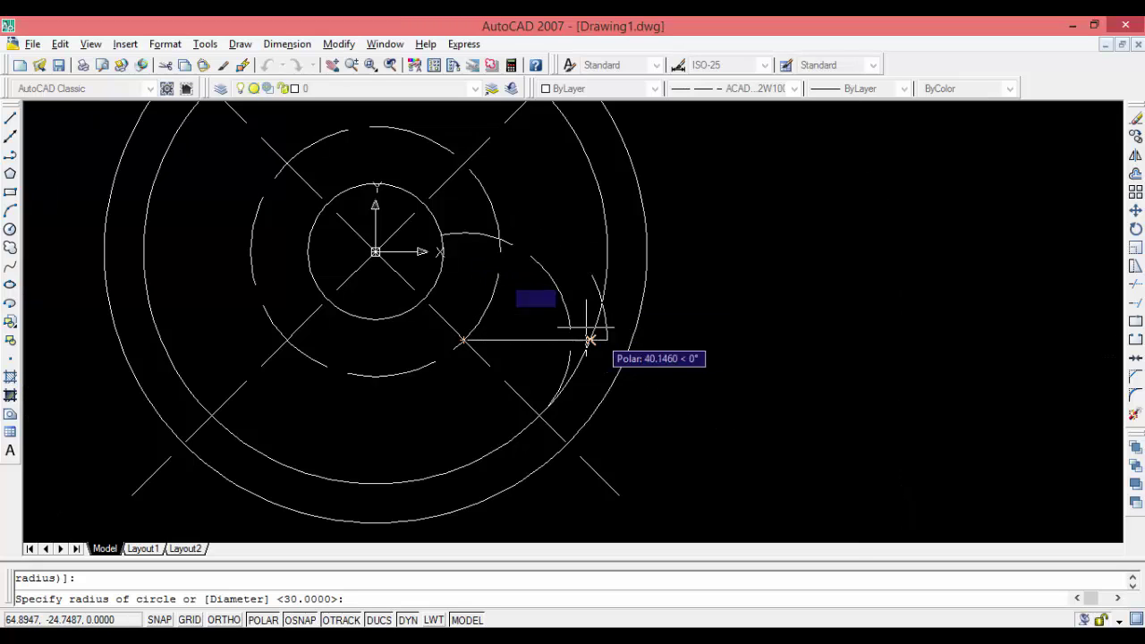
text(40)
key(Return)
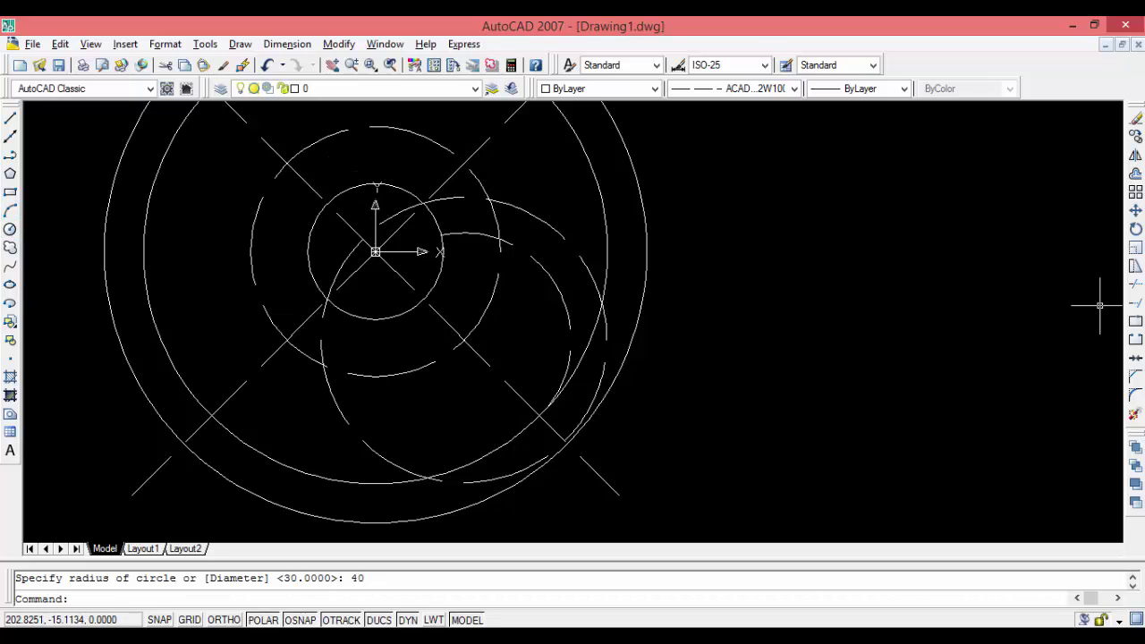
- Begin trimming around the R40 circle, then cancel the selection
click(1132, 286)
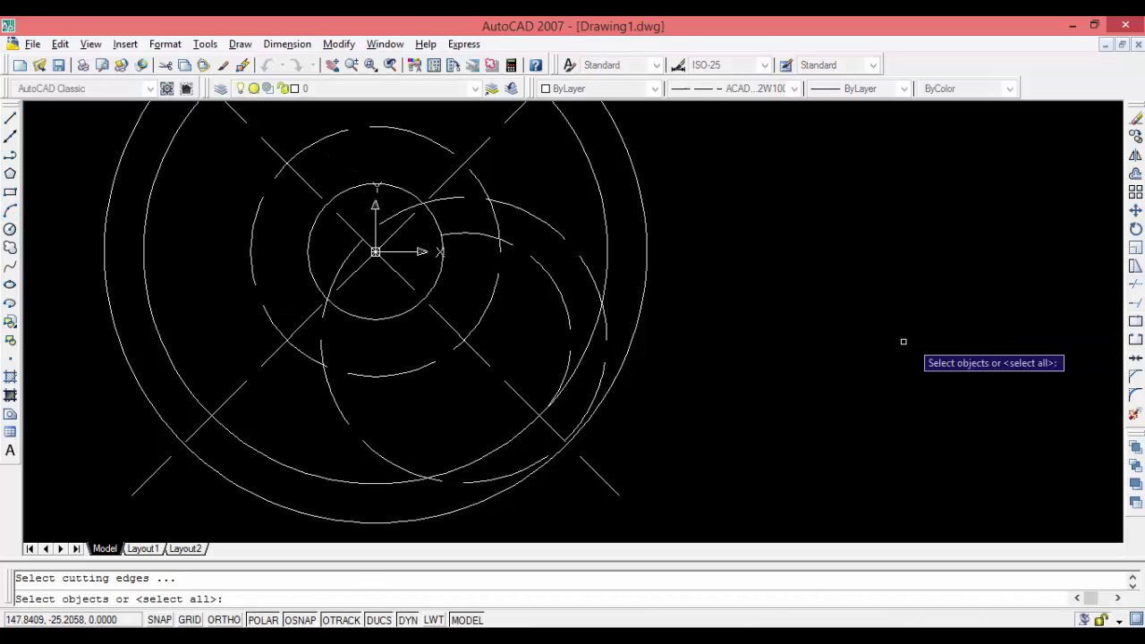
click(393, 462)
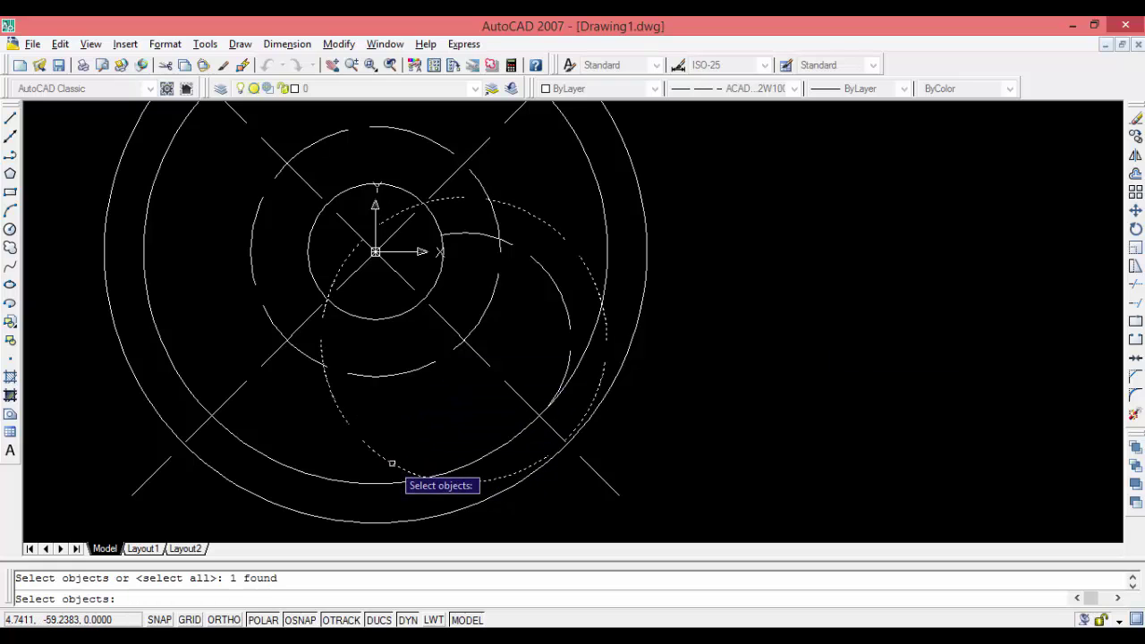
right_click(663, 443)
key(Escape)
key(Escape)
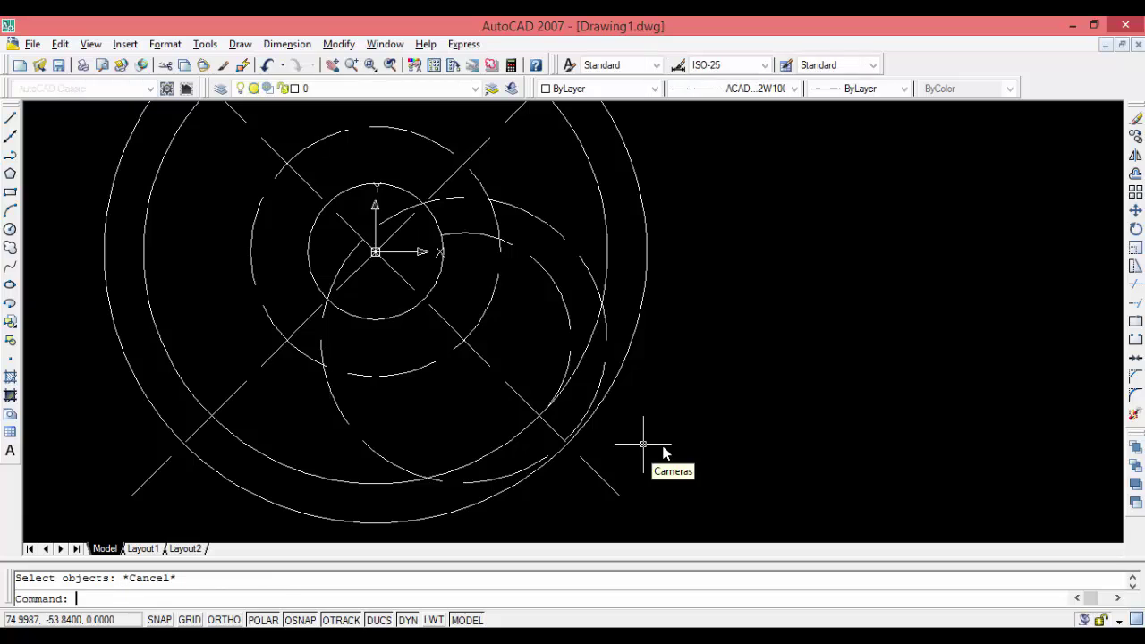
- Trim the five excess arc segments, using all objects as cutting edges, to leave one clean vane
click(1133, 286)
right_click(775, 389)
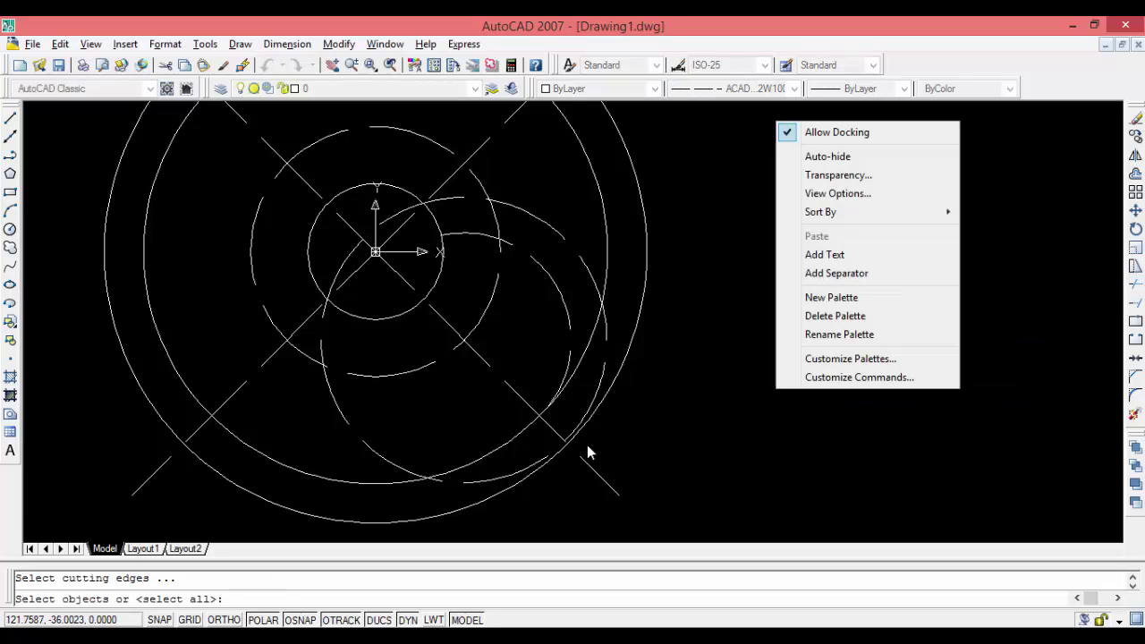
right_click(647, 433)
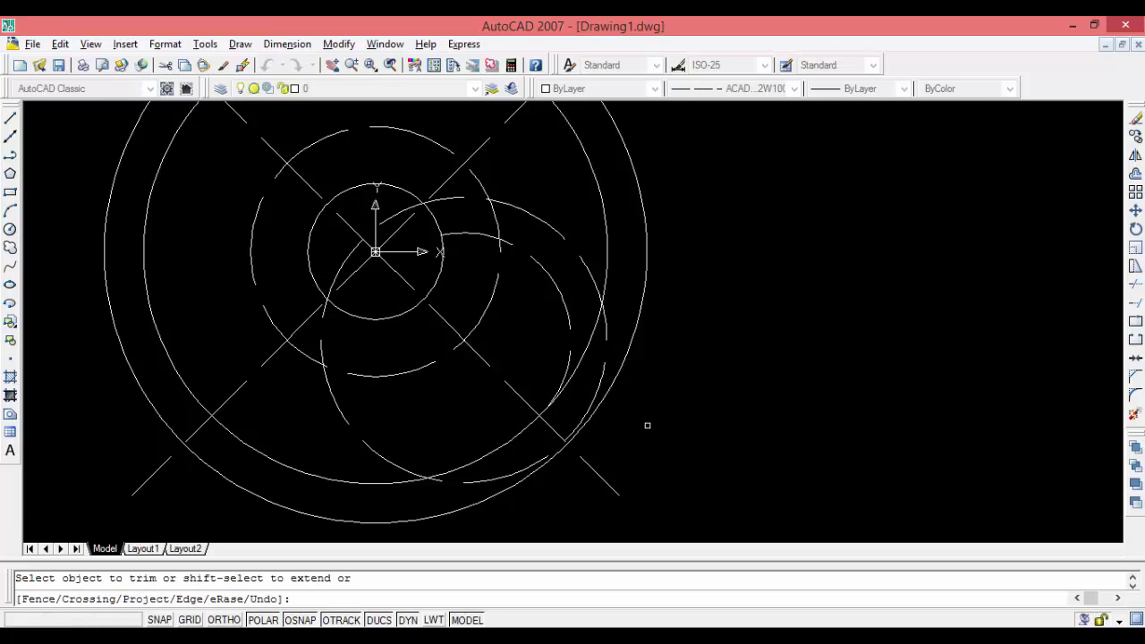
click(496, 478)
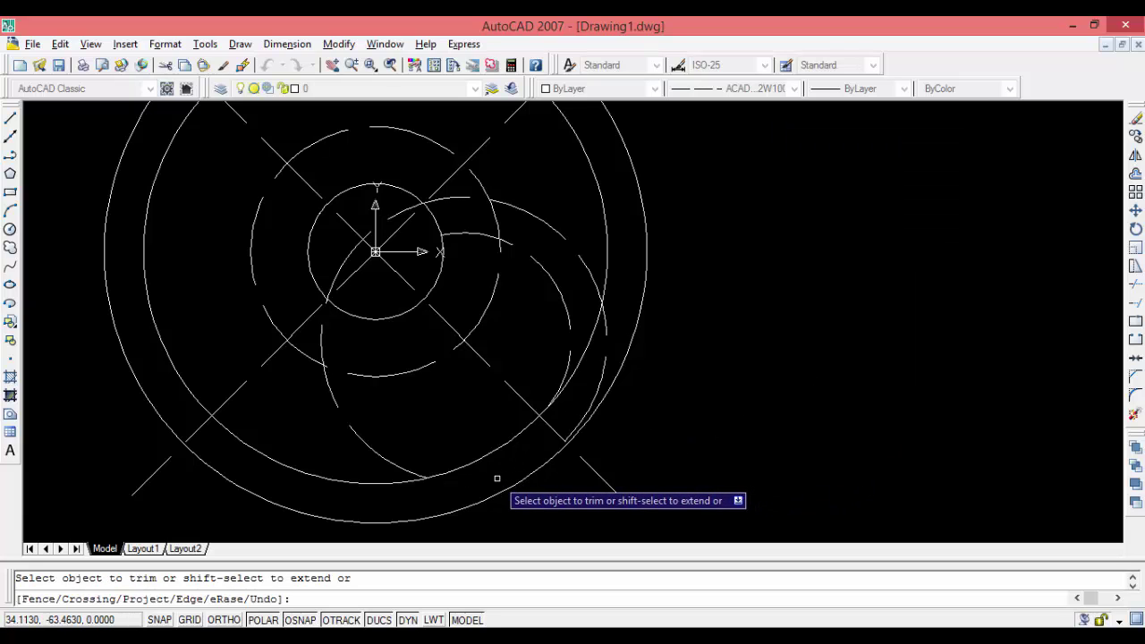
click(606, 362)
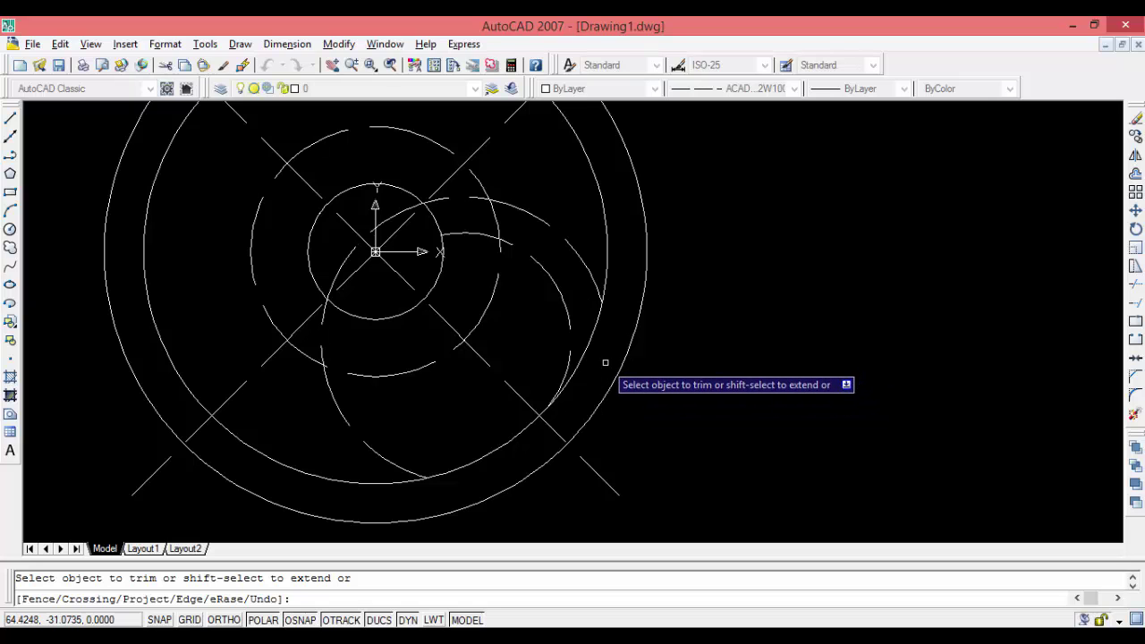
click(375, 453)
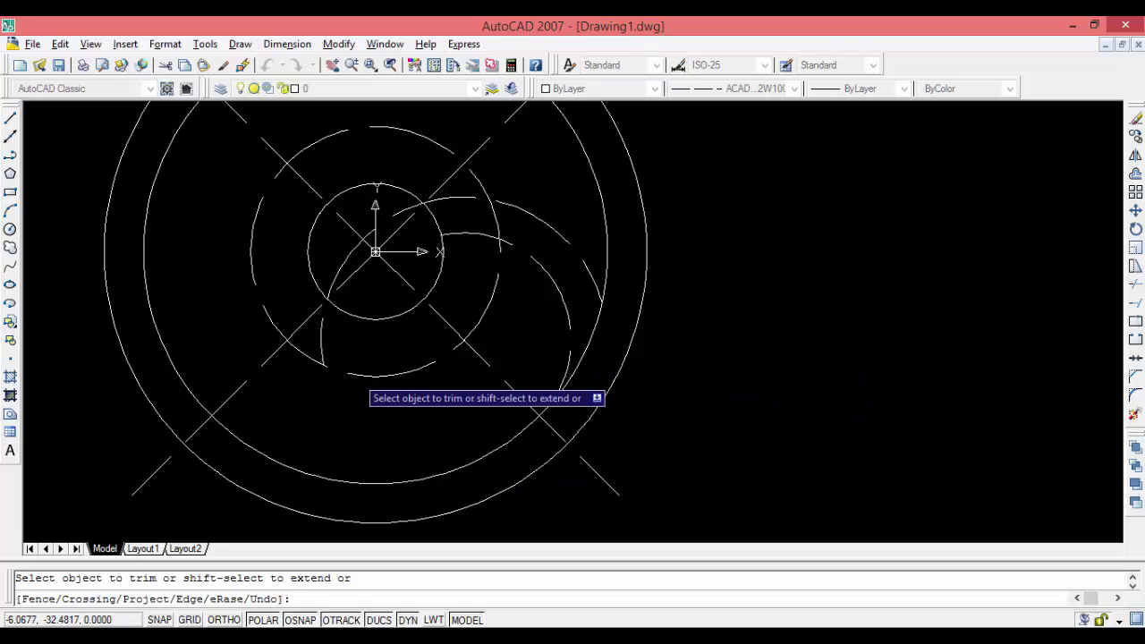
click(324, 351)
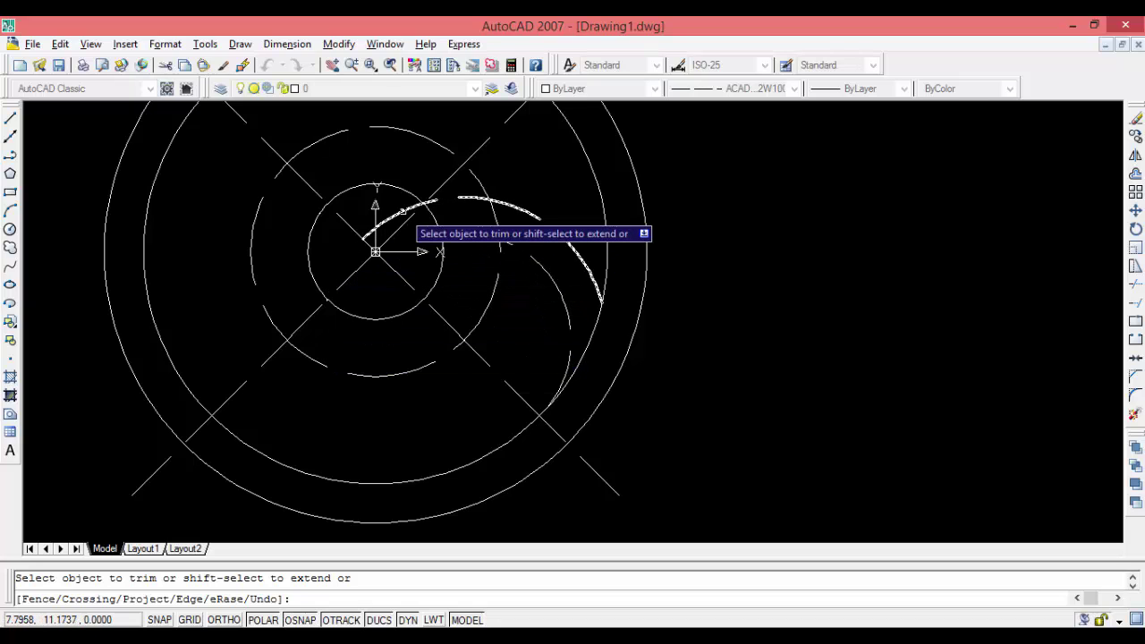
click(403, 211)
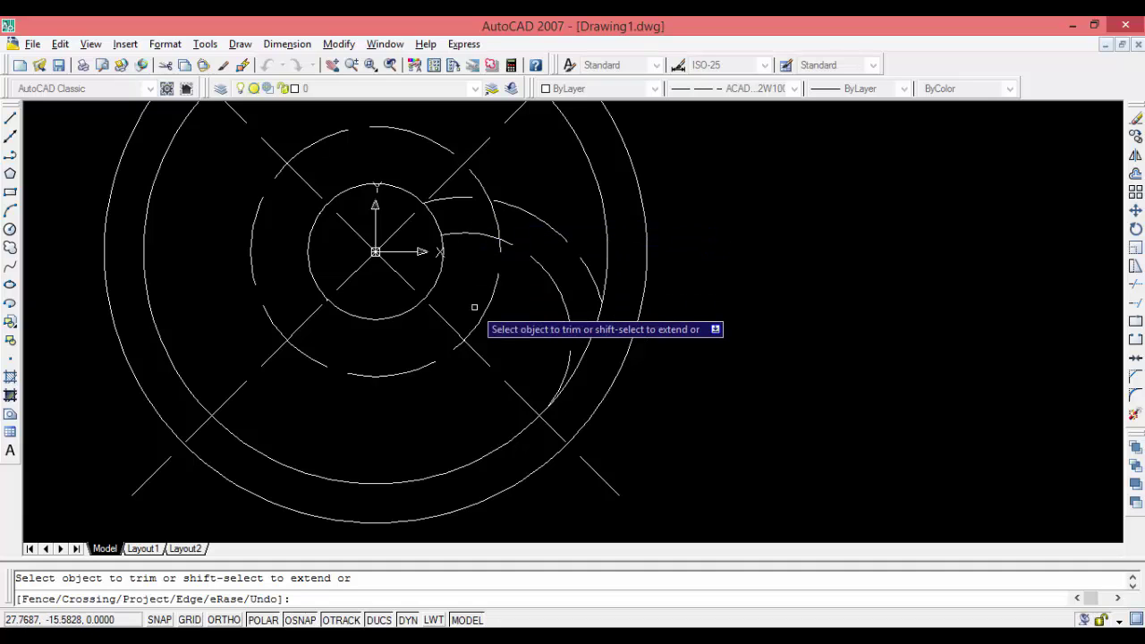
key(Escape)
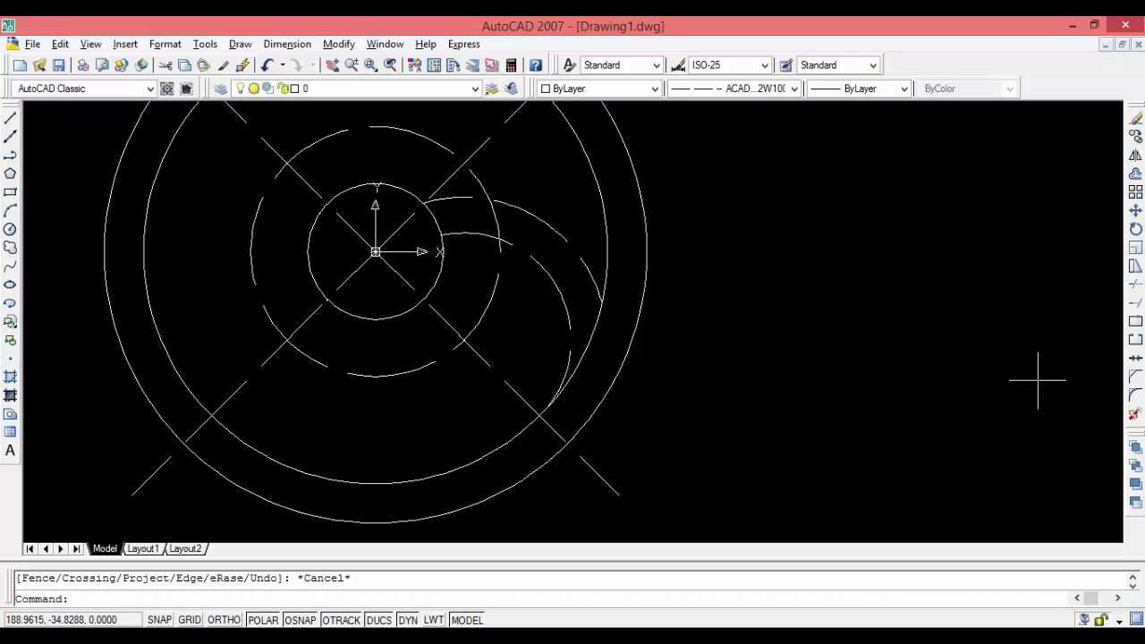
- Polar-array the two vane arcs as 4 items over 360° around centre 0,0
click(1133, 200)
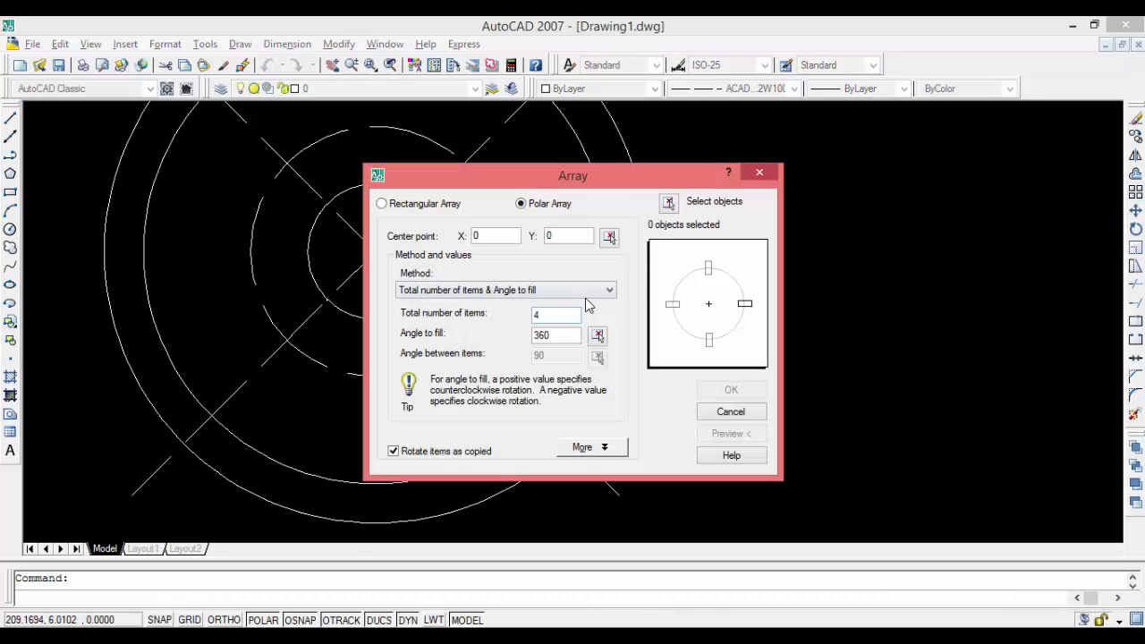
click(669, 204)
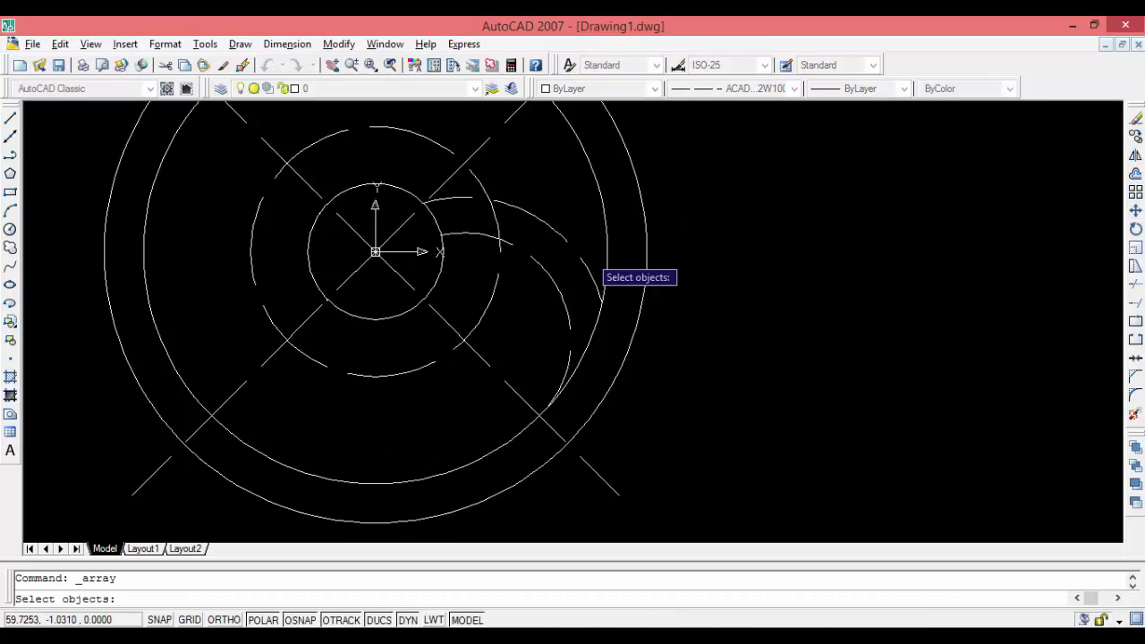
click(562, 237)
click(562, 237)
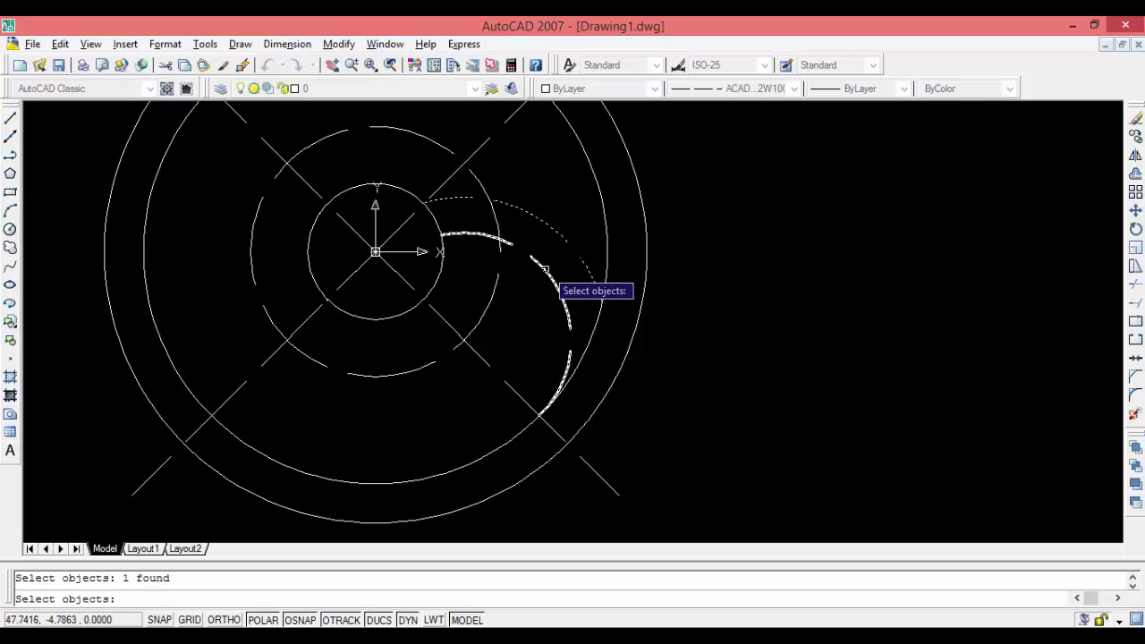
click(561, 285)
key(Return)
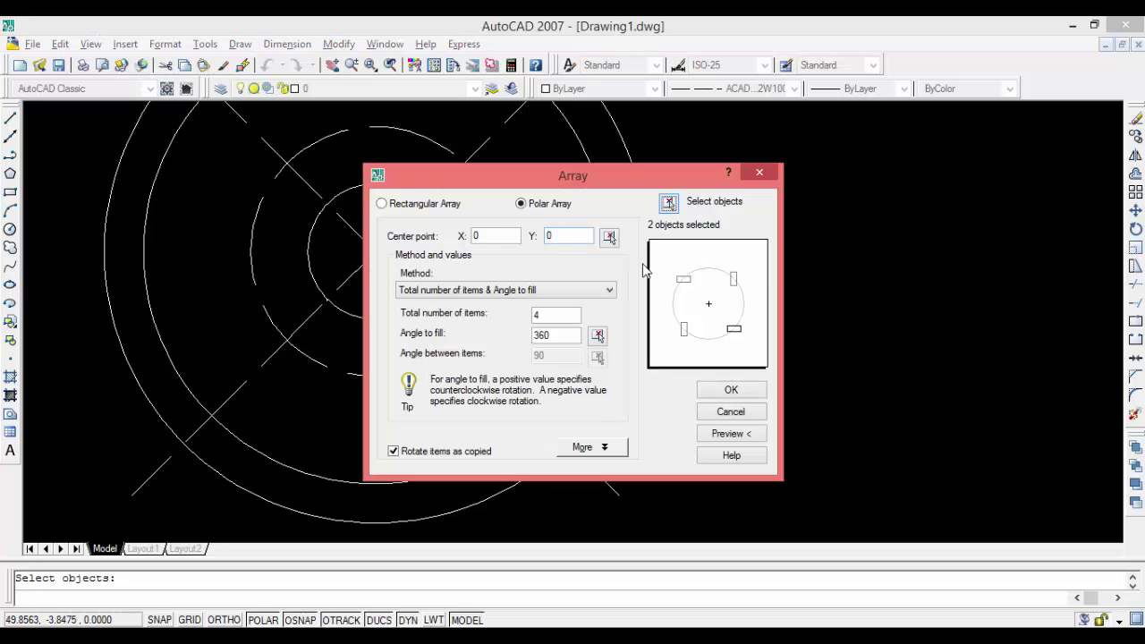
click(609, 236)
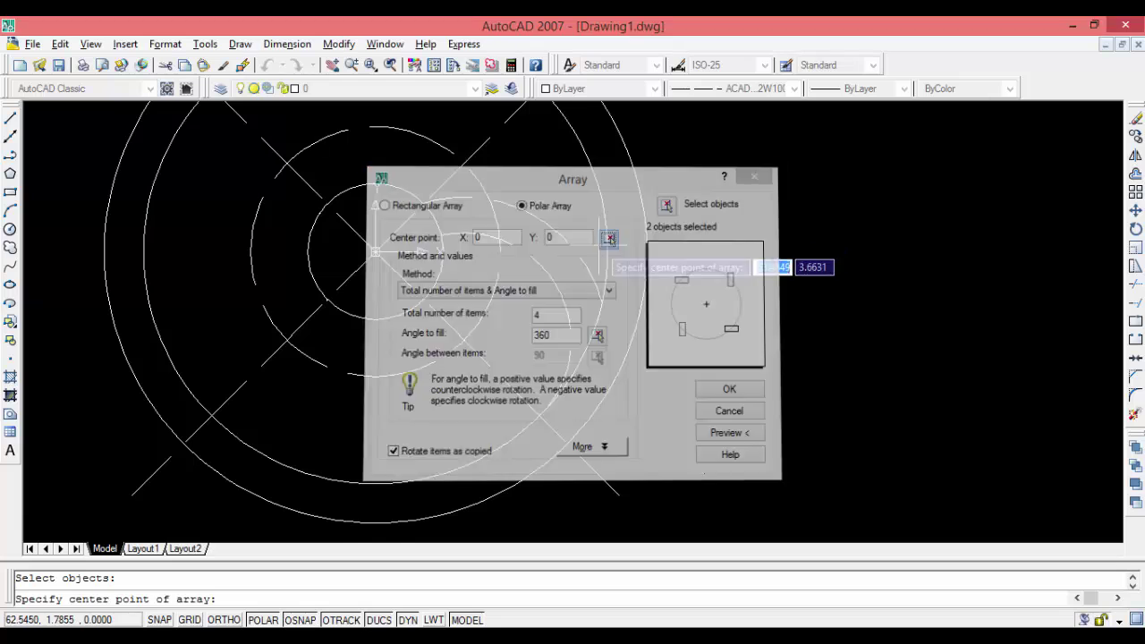
key(Return)
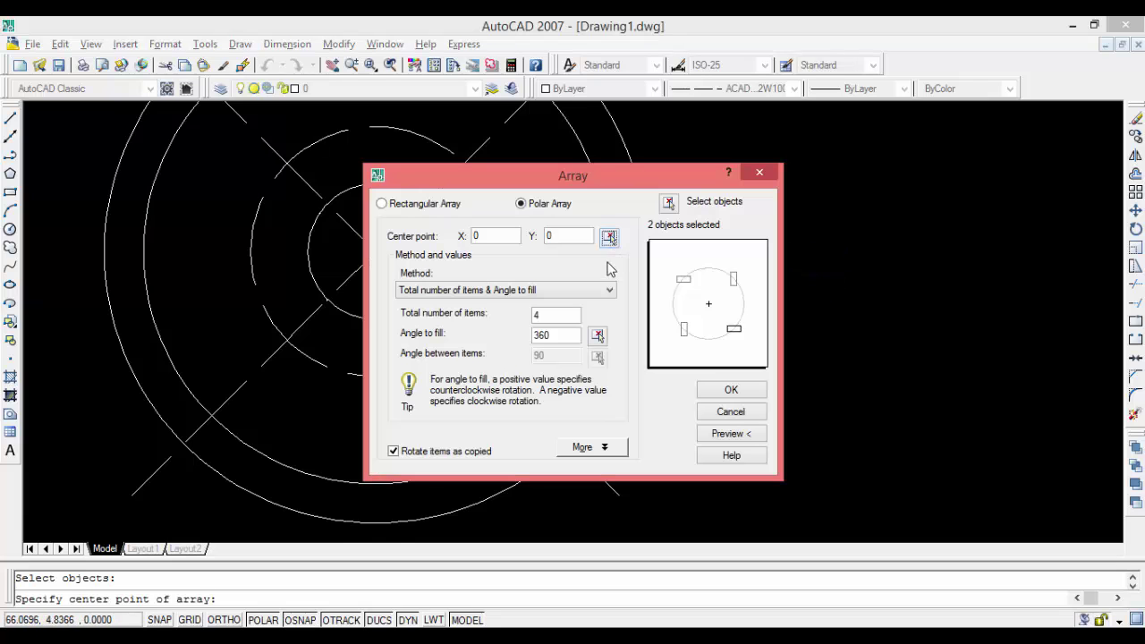
click(748, 396)
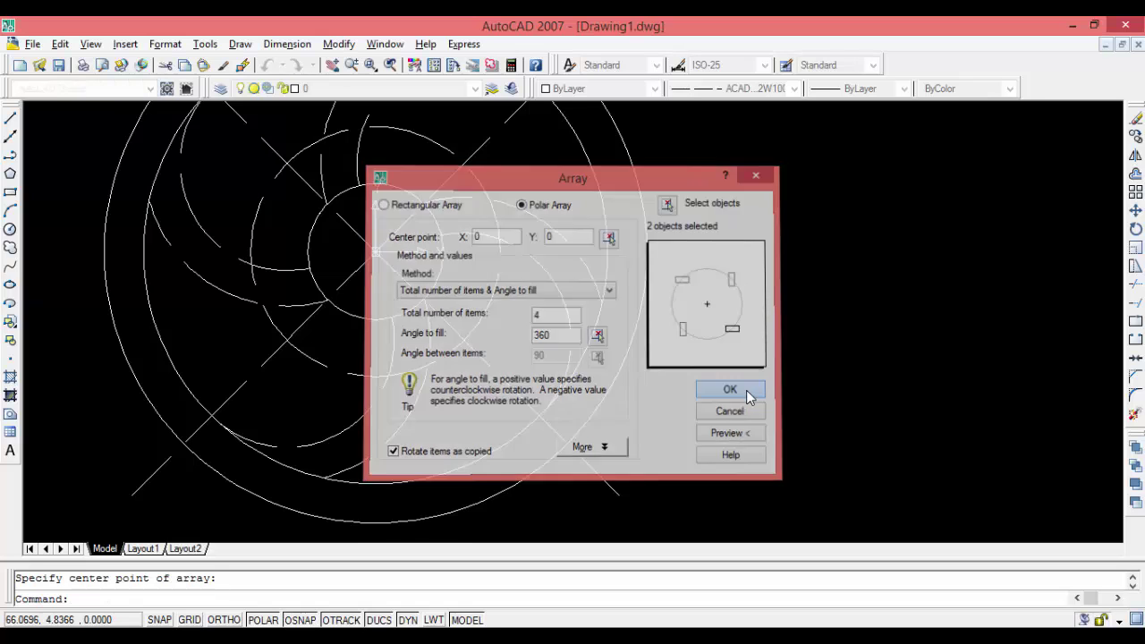
- Erase the construction circle and one diagonal construction line
click(271, 317)
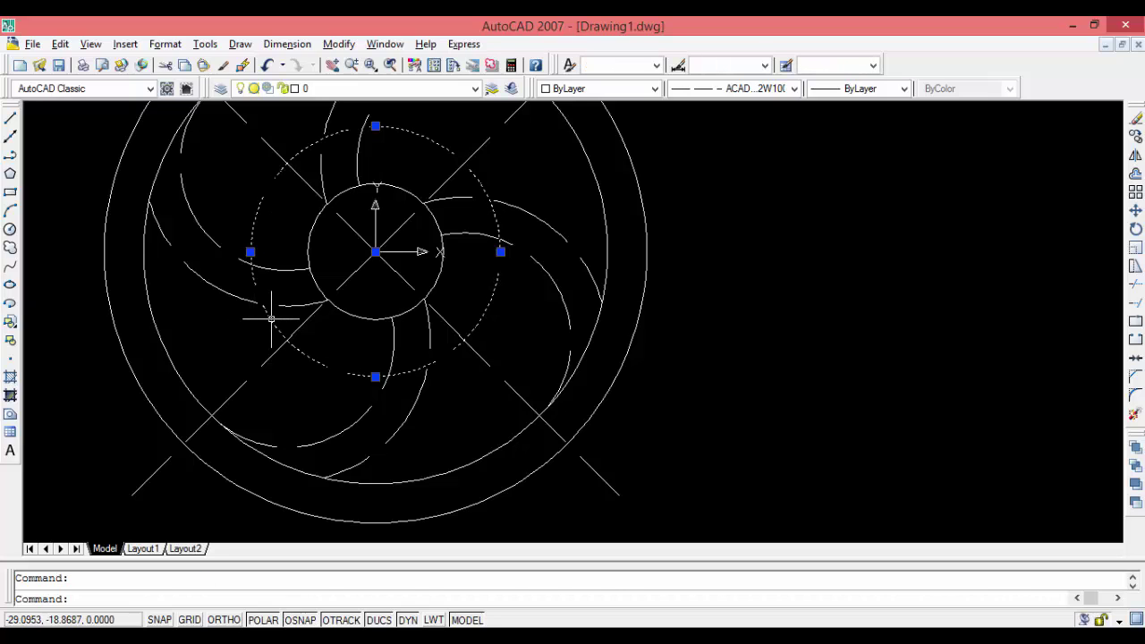
key(Delete)
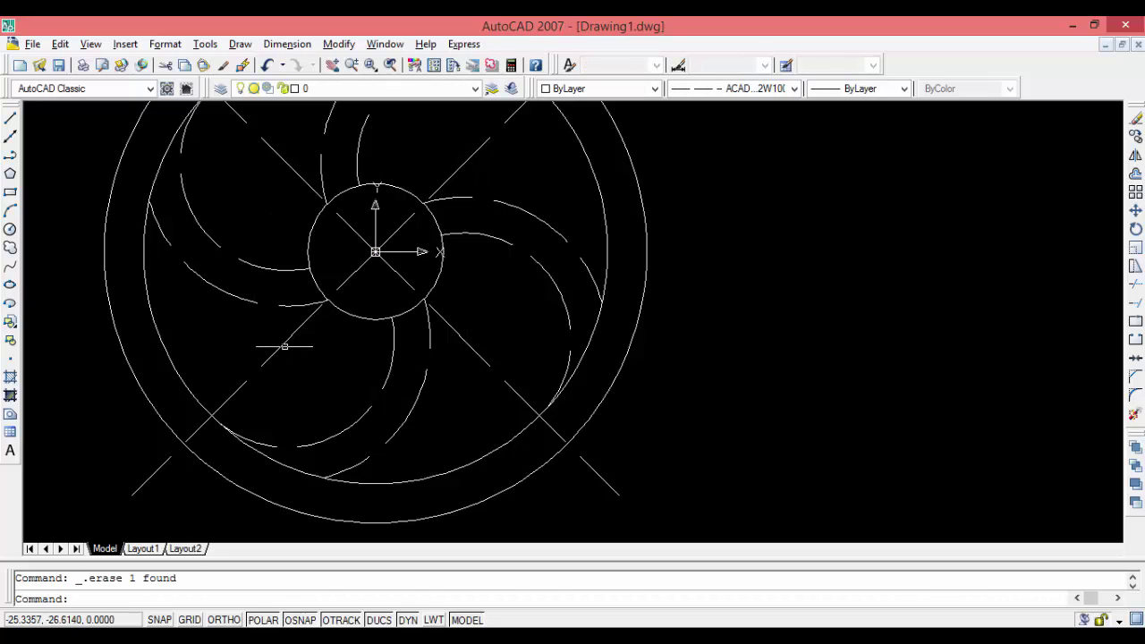
click(282, 338)
key(Delete)
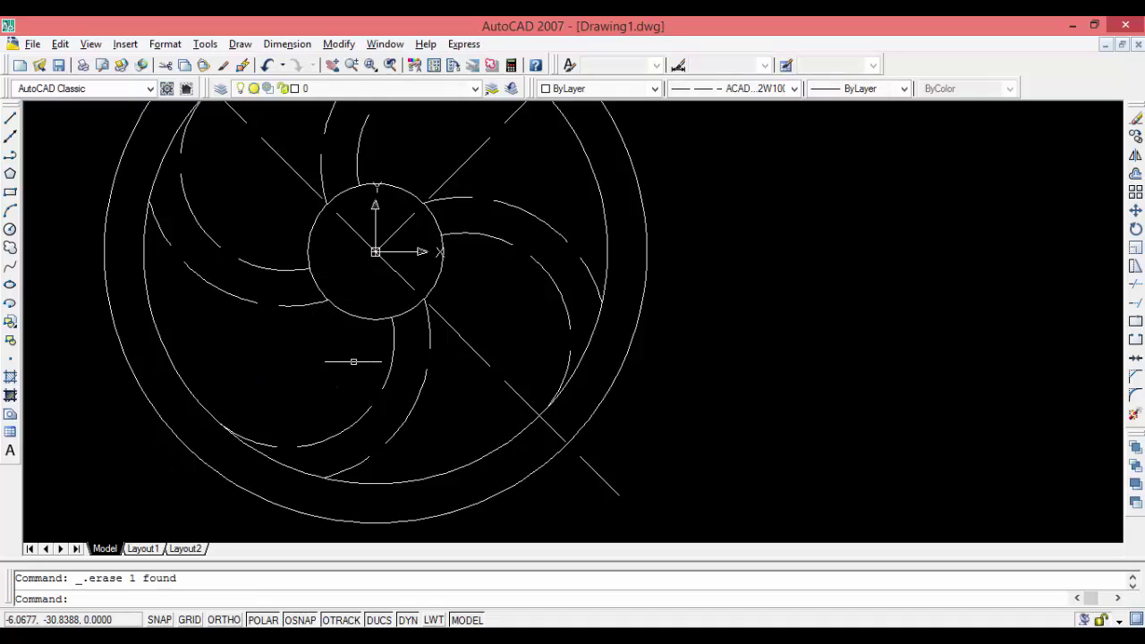
- Set the arcs of all four vanes to a Continuous linetype
click(390, 362)
click(426, 371)
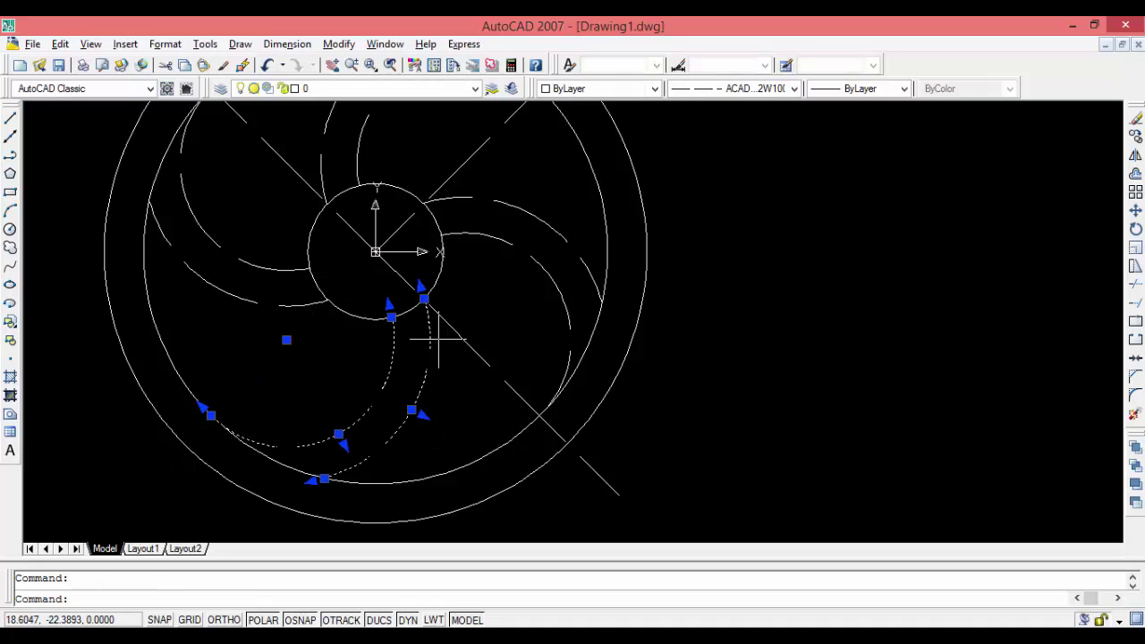
click(512, 236)
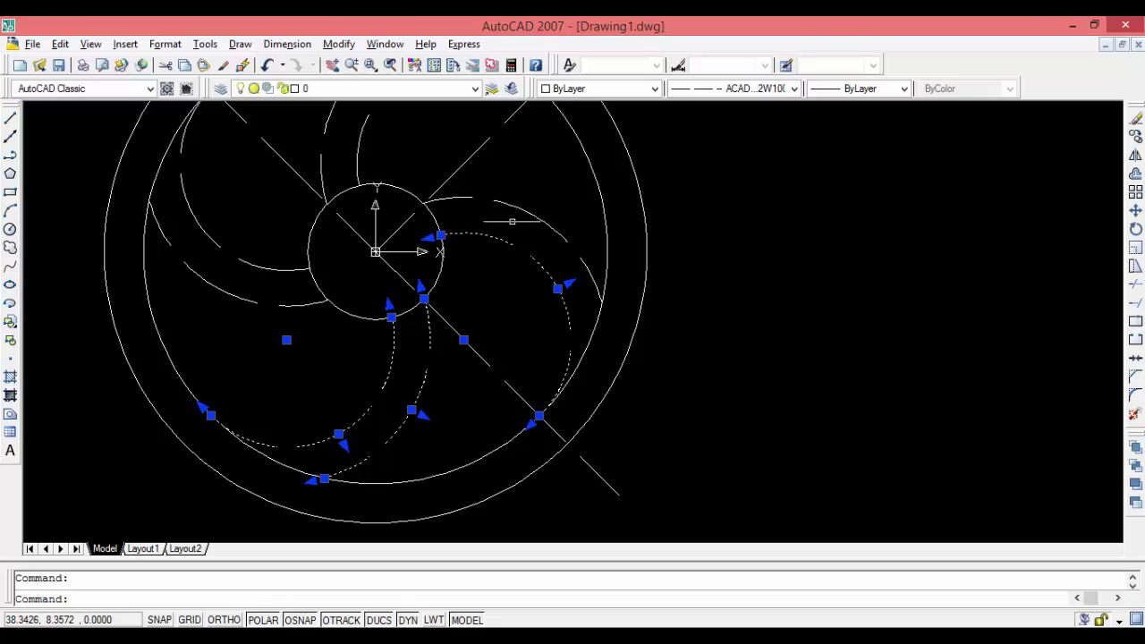
click(516, 208)
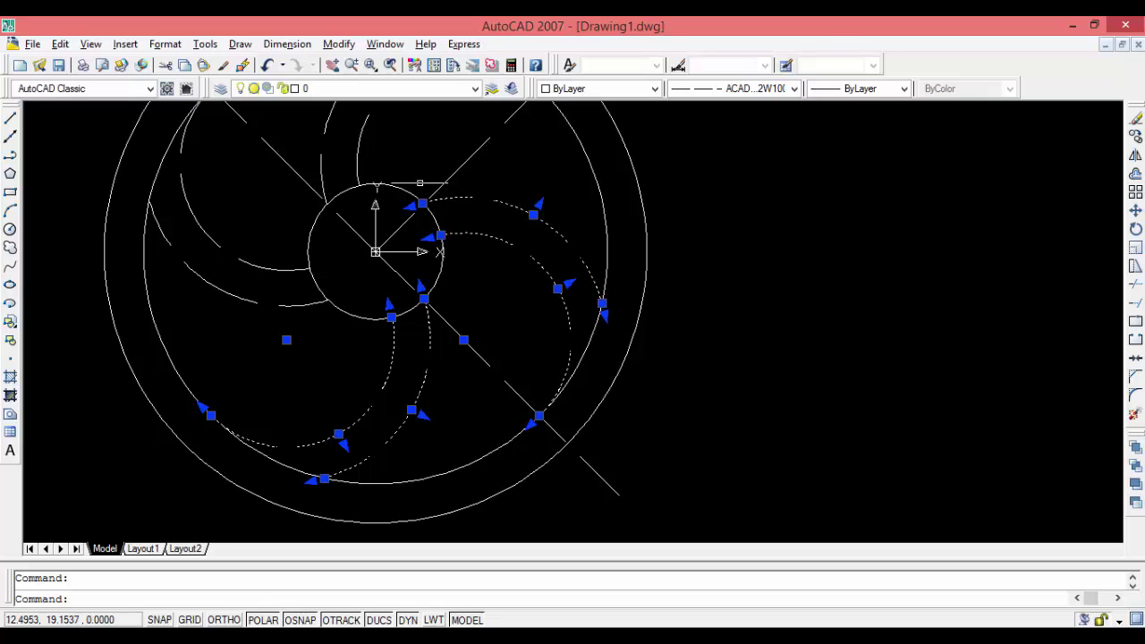
click(359, 150)
click(319, 153)
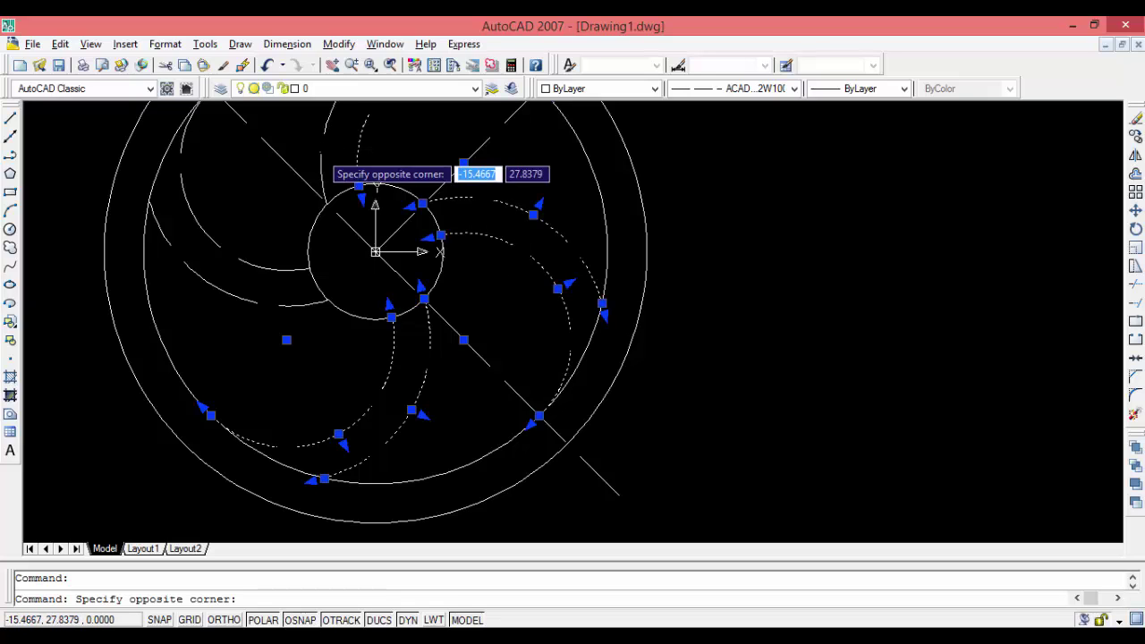
click(319, 164)
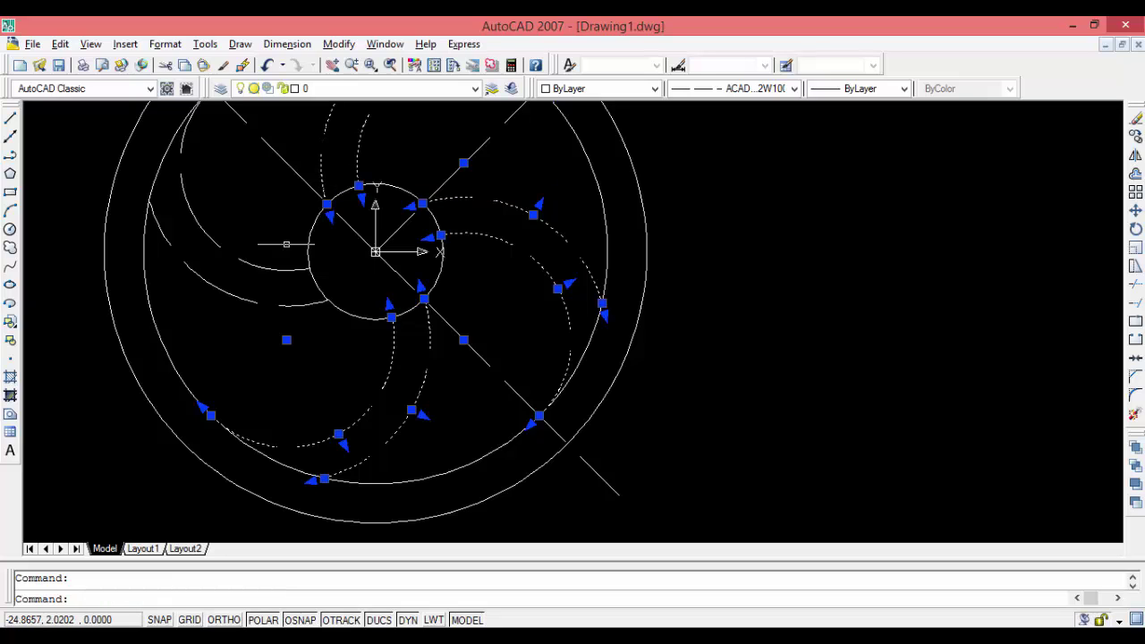
click(254, 300)
click(700, 89)
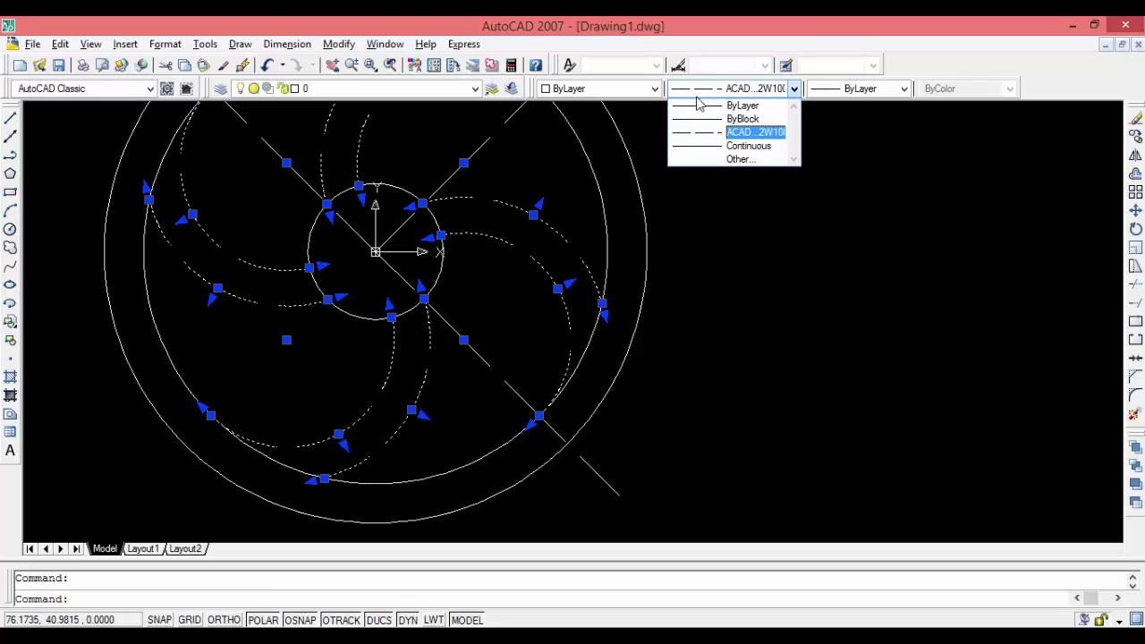
click(703, 106)
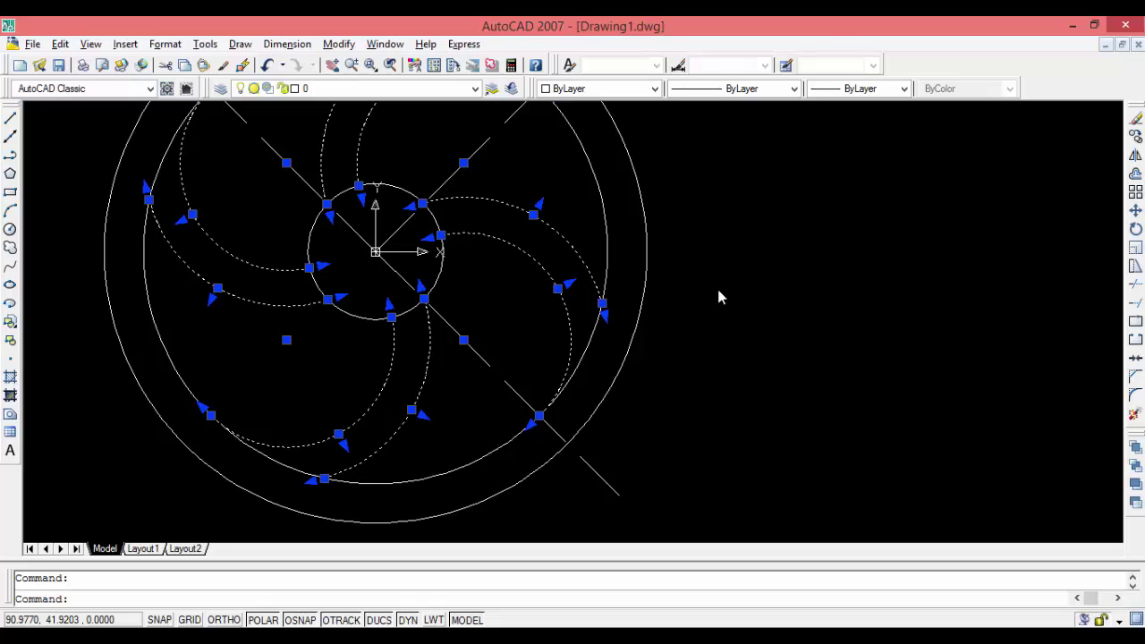
- Delete the three remaining diagonal construction lines
click(493, 297)
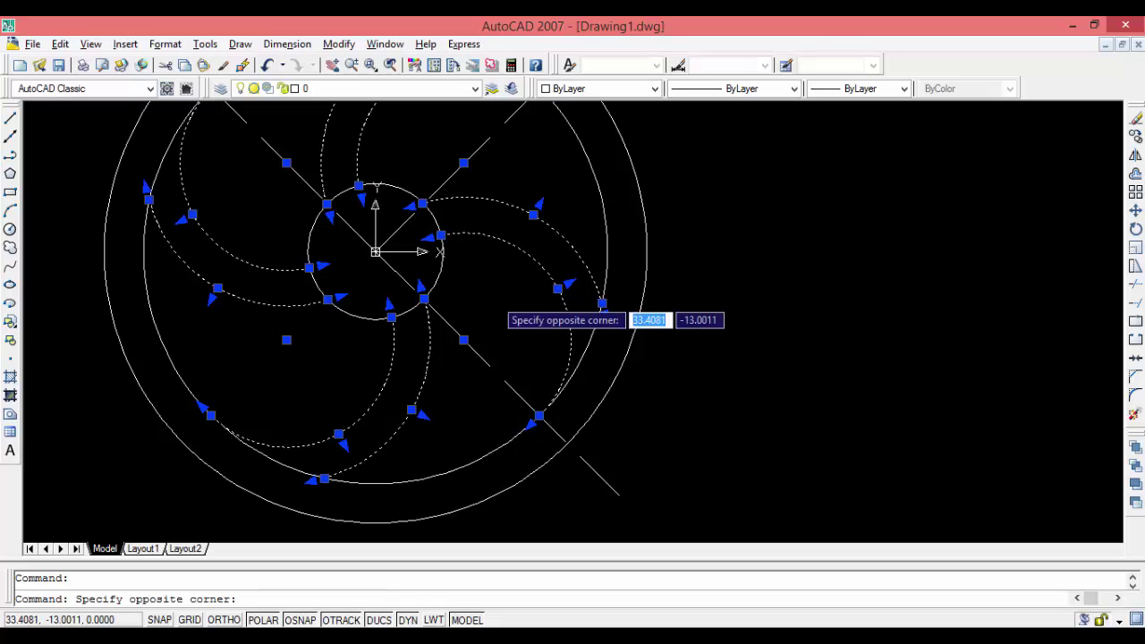
key(Escape)
key(Escape)
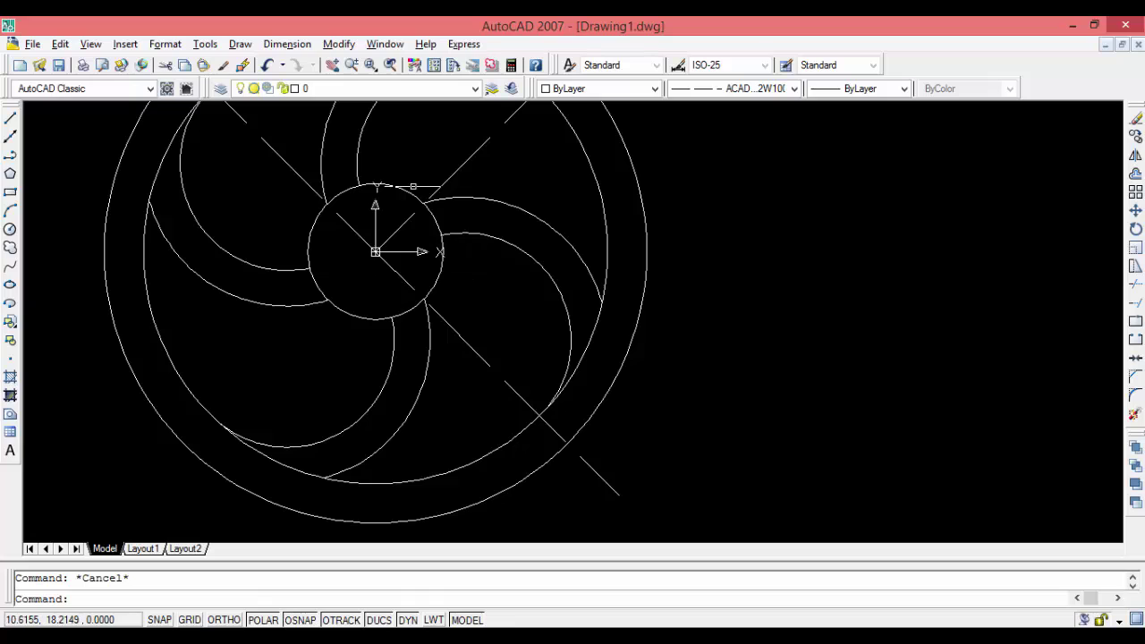
click(469, 154)
click(472, 153)
click(473, 154)
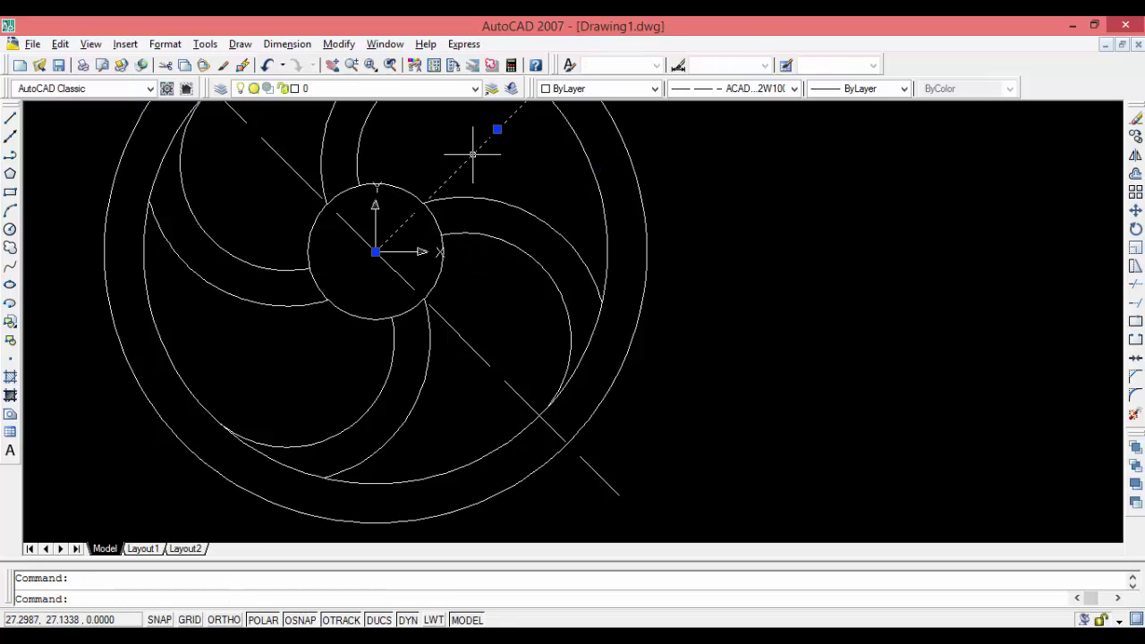
click(298, 177)
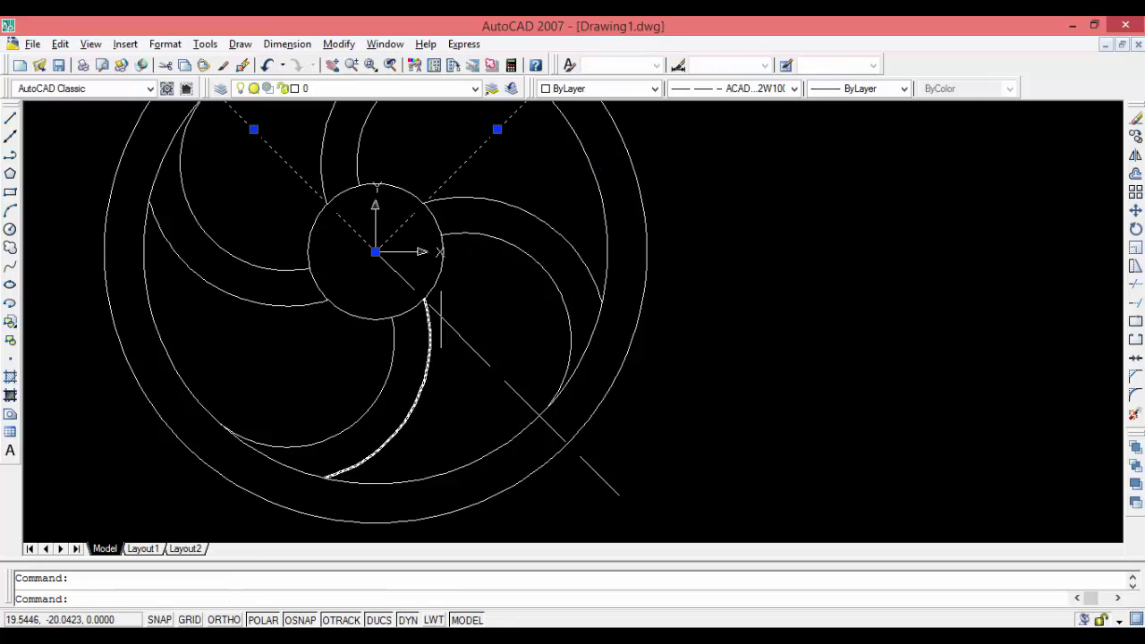
click(467, 341)
key(Delete)
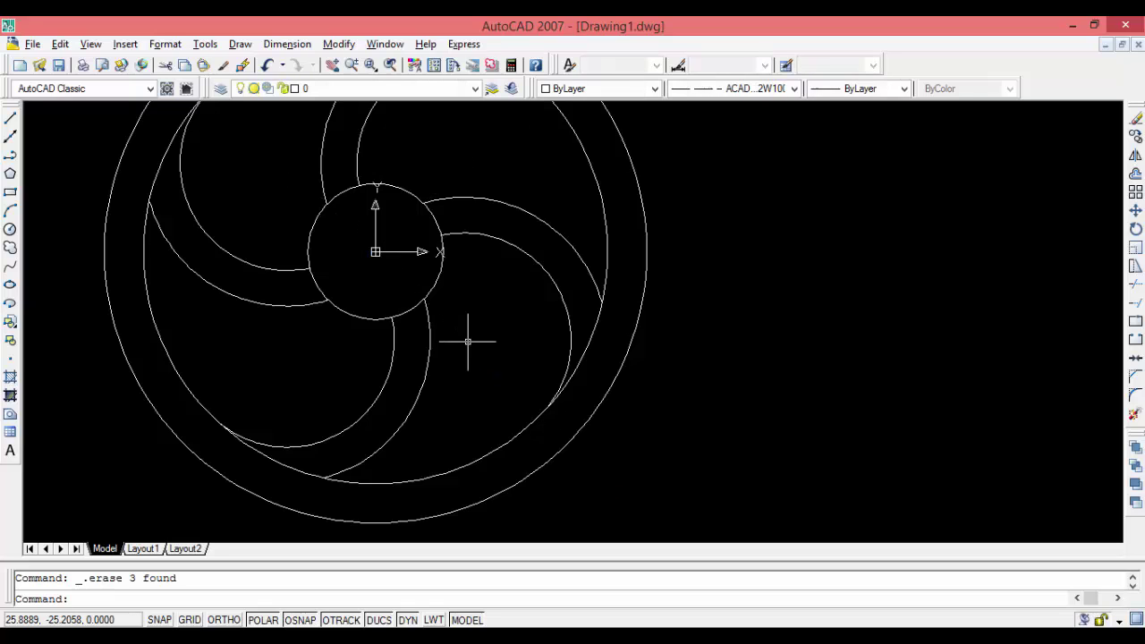
scroll(466, 338, down, 4)
scroll(371, 262, up, 3)
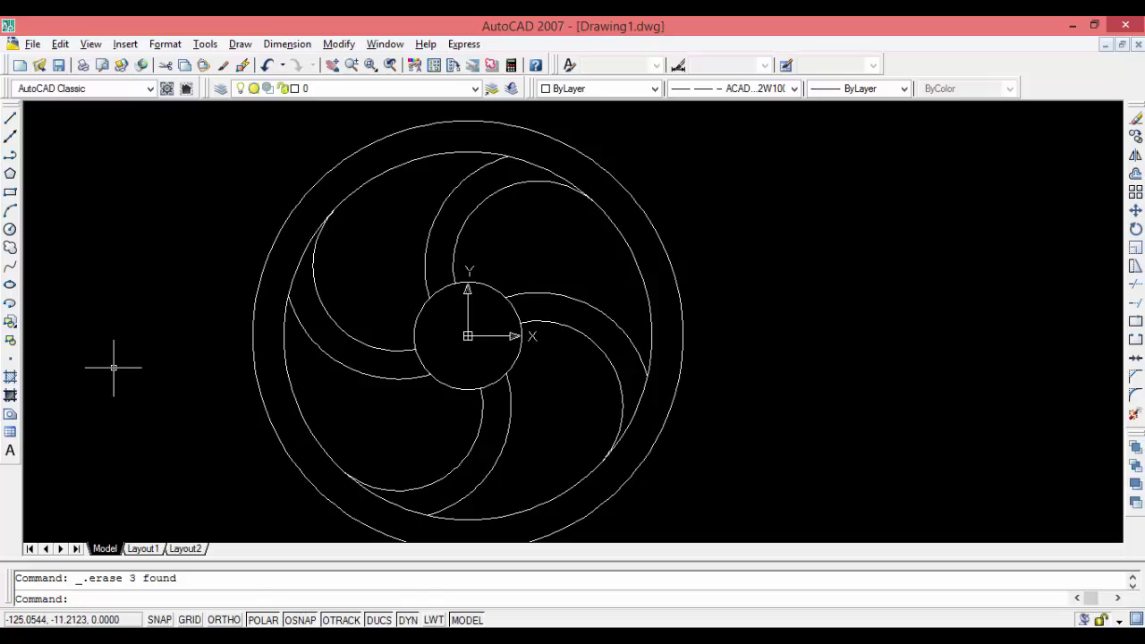
- Start the Fillet command and set its radius to 5
click(1134, 397)
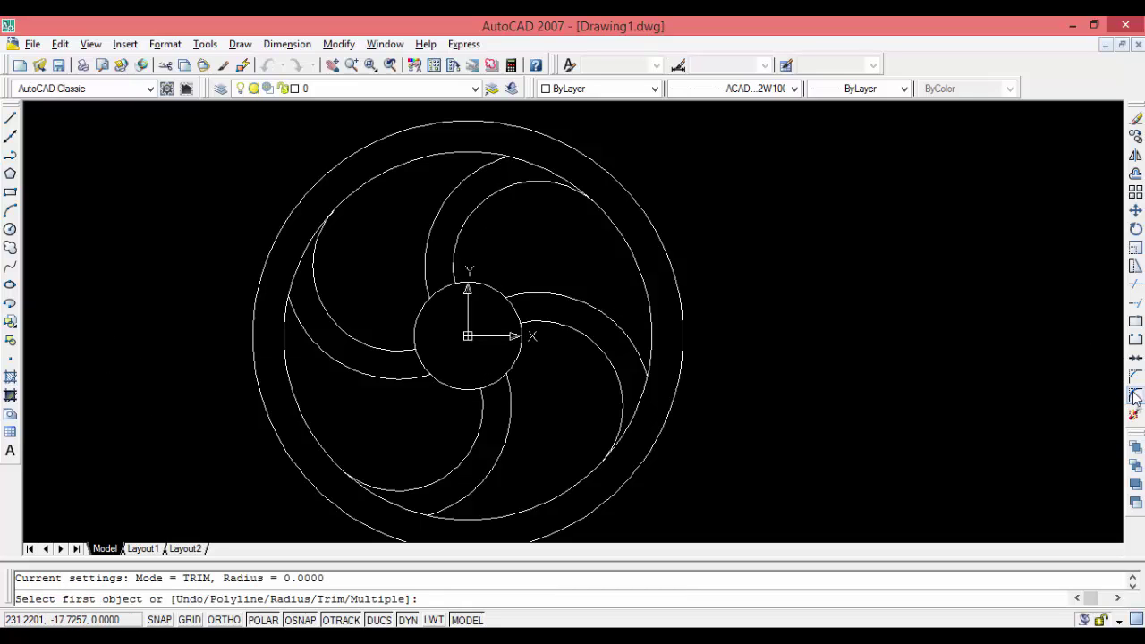
key(alt+Tab)
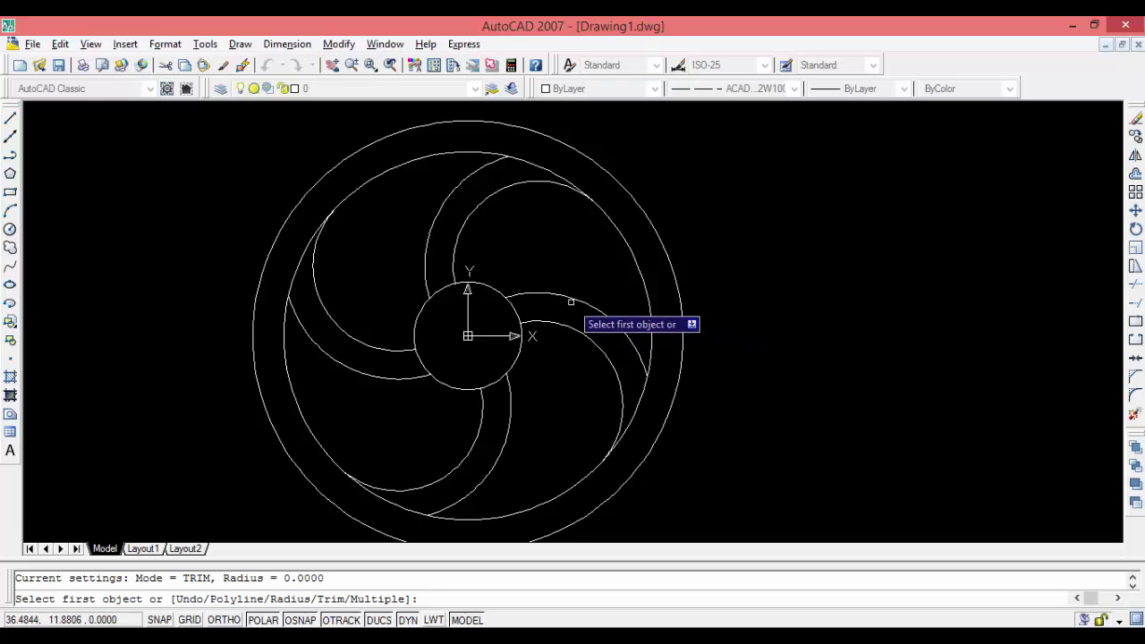
key(Return)
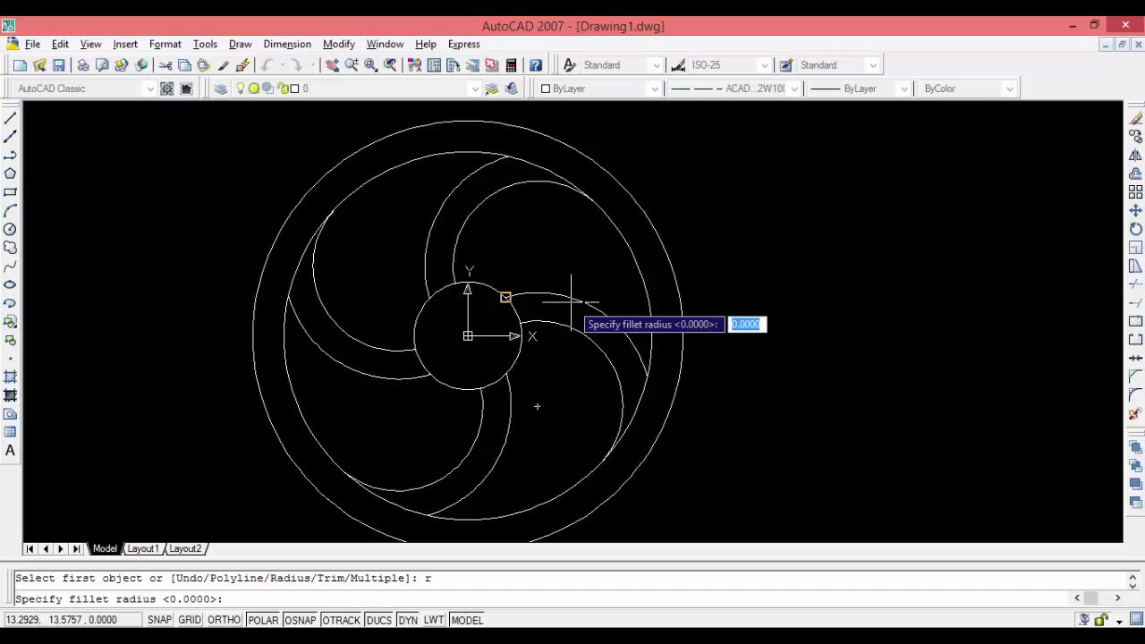
text(5)
key(Return)
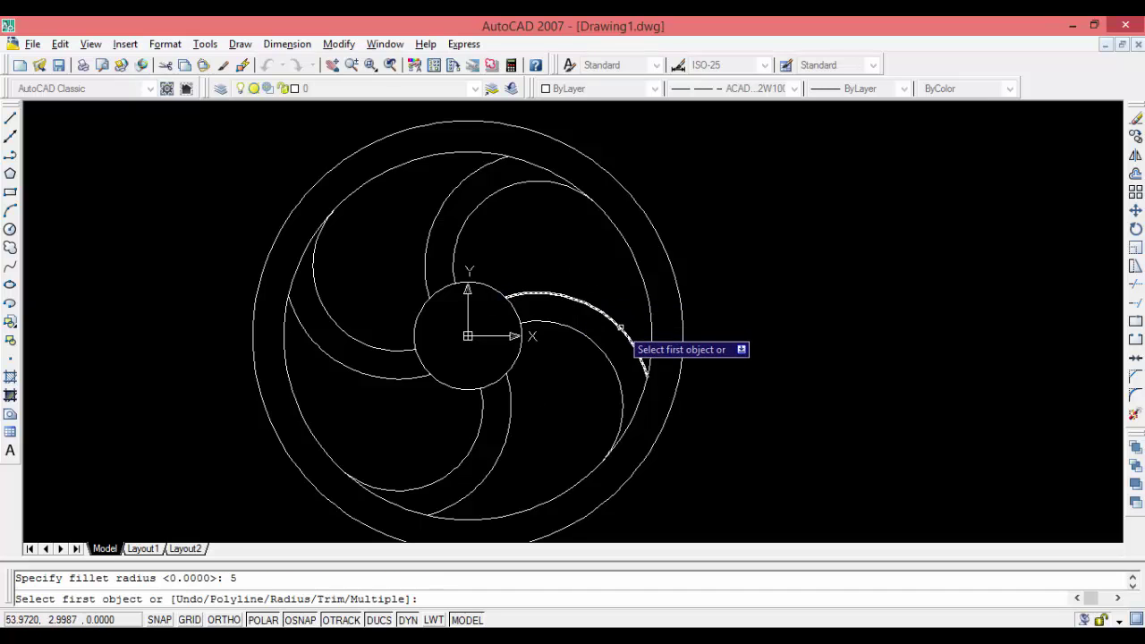
- Try filleting the right vane's outer arc twice, cancel both attempts, and recheck the reference
click(621, 326)
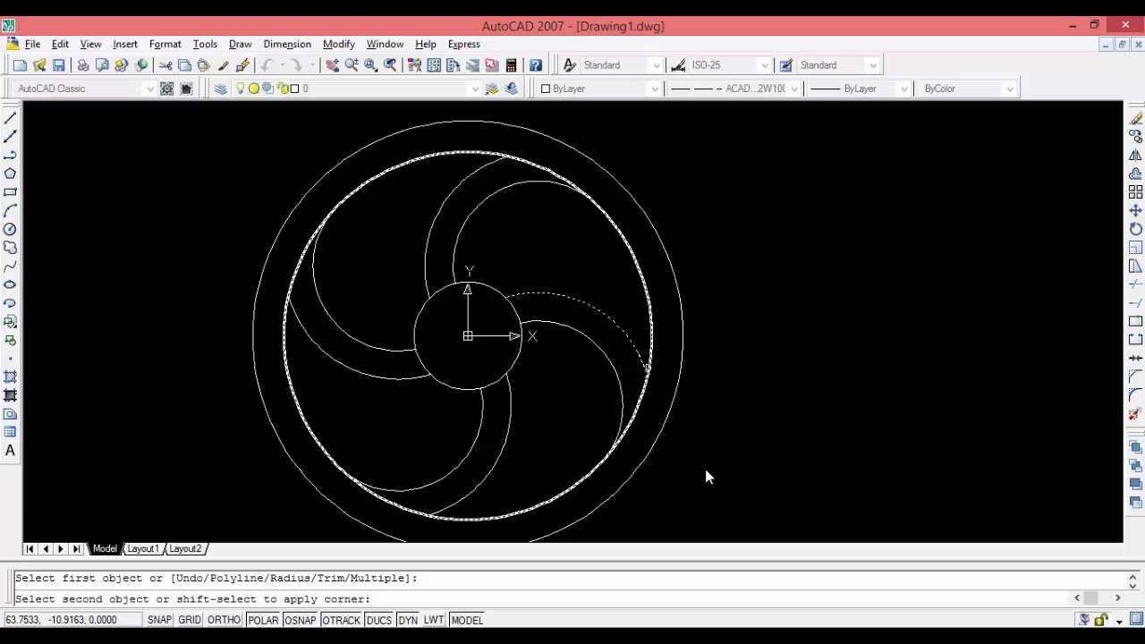
key(Escape)
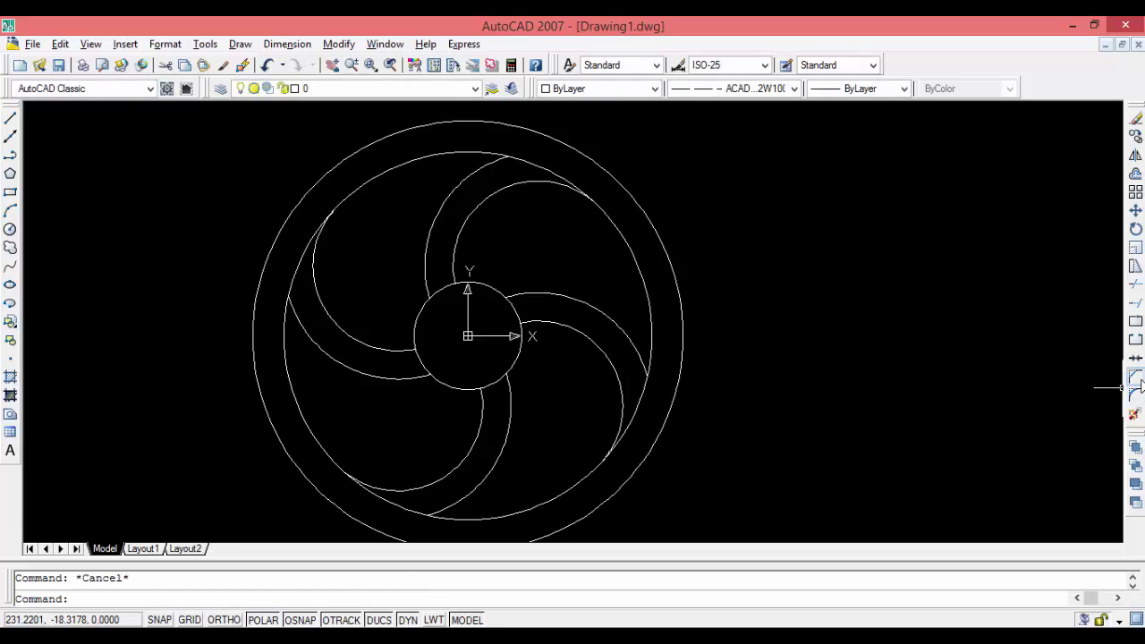
click(1135, 395)
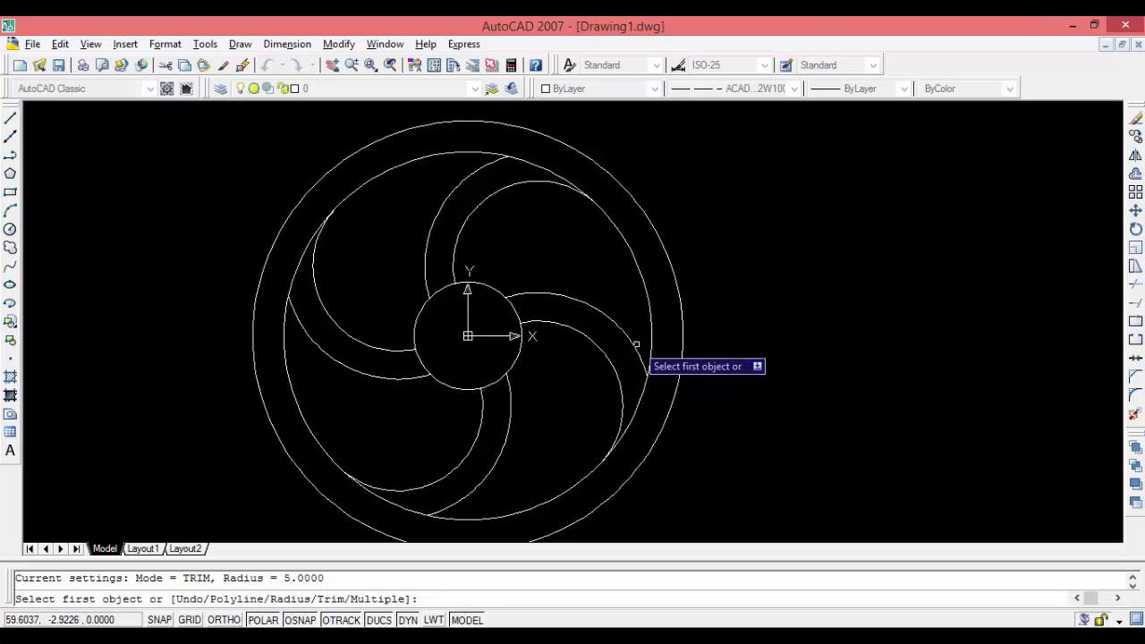
click(645, 367)
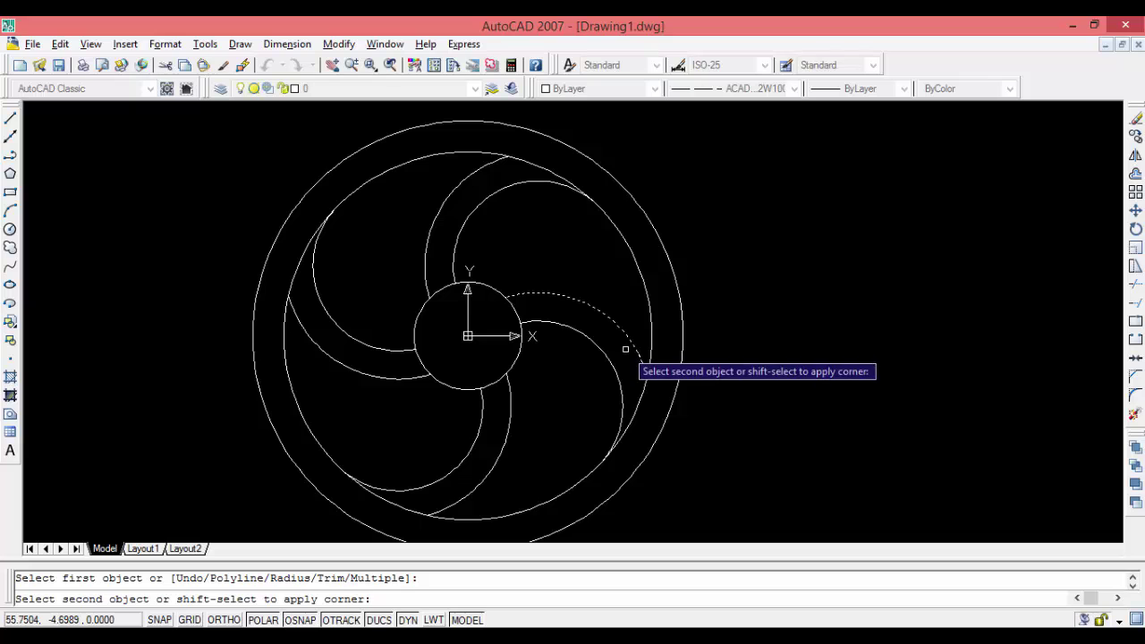
key(Escape)
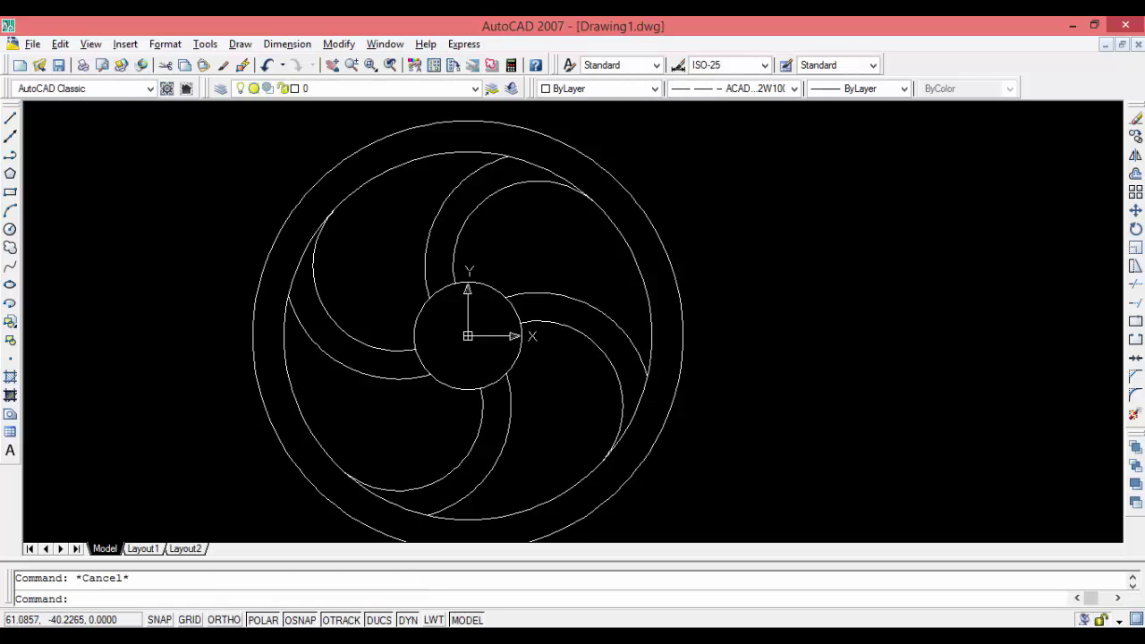
key(alt+Tab)
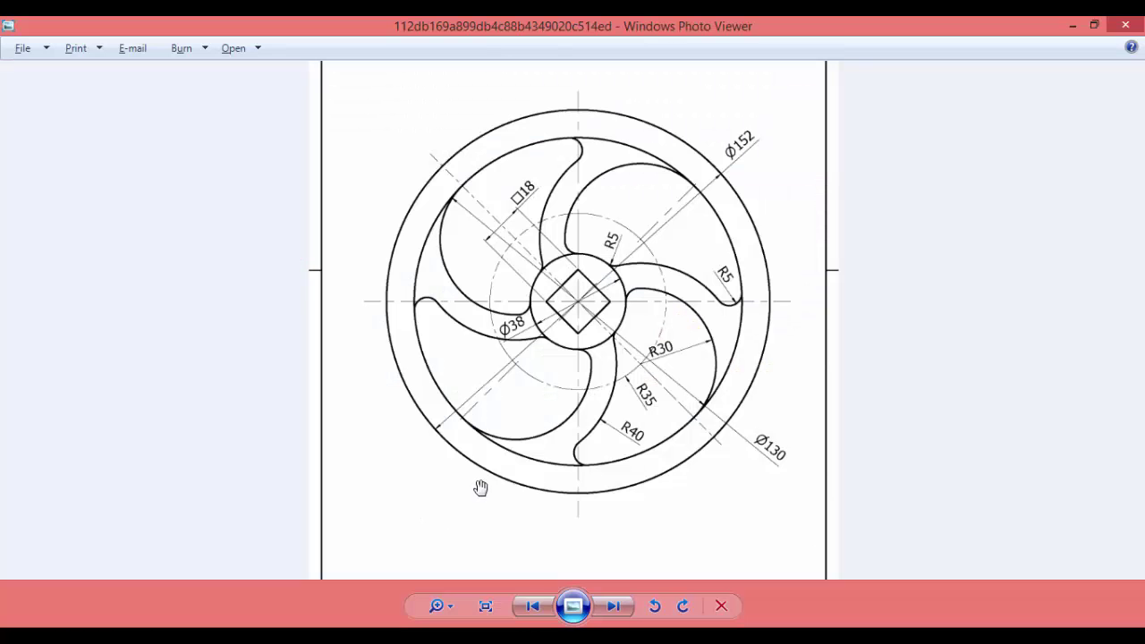
key(alt+Tab)
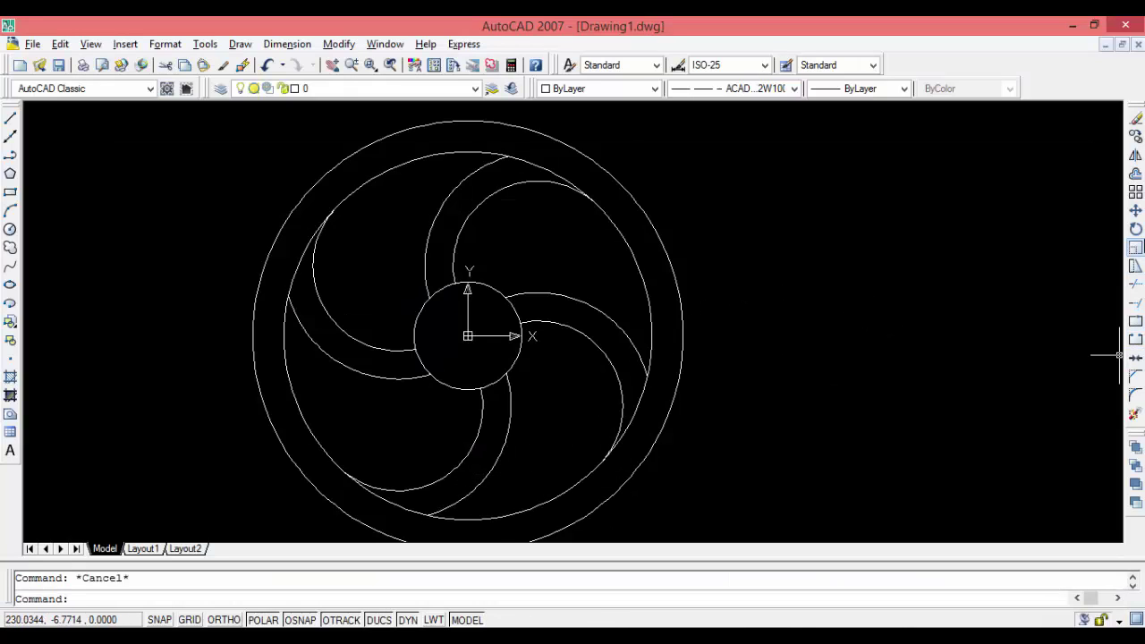
- Fillet the right and upper vane roots into the hub circle at radius 5
click(1132, 397)
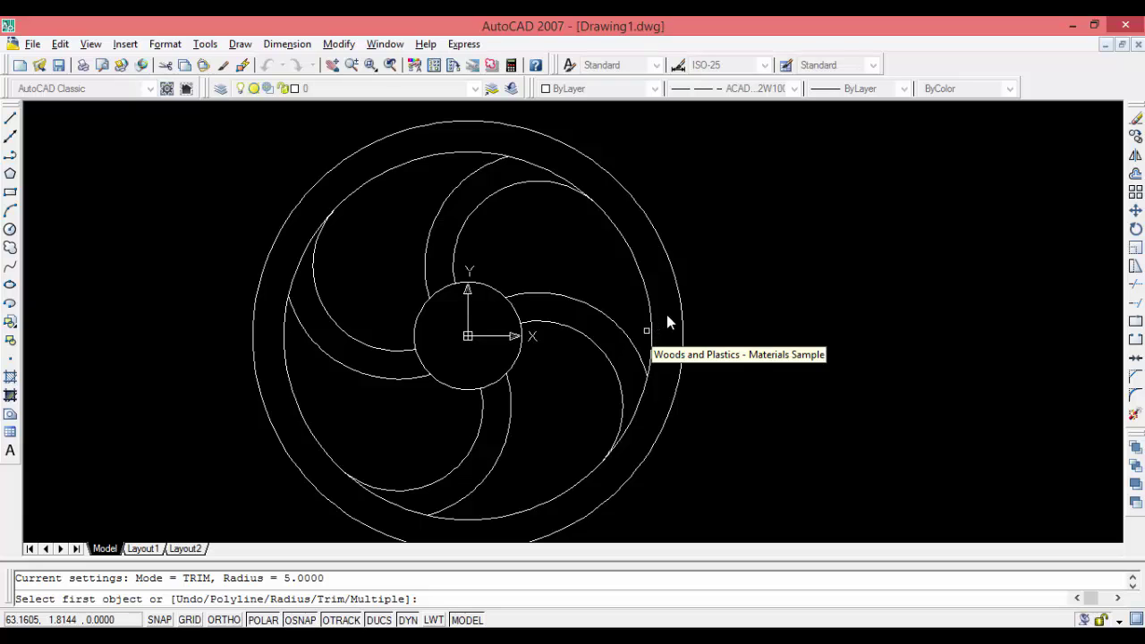
click(646, 331)
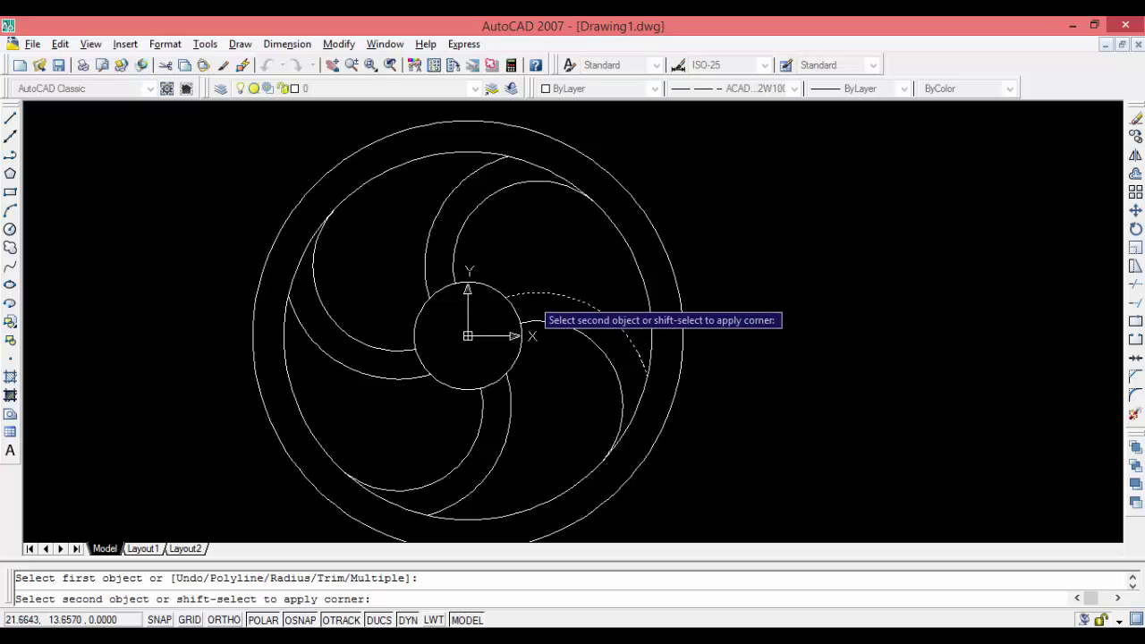
click(492, 291)
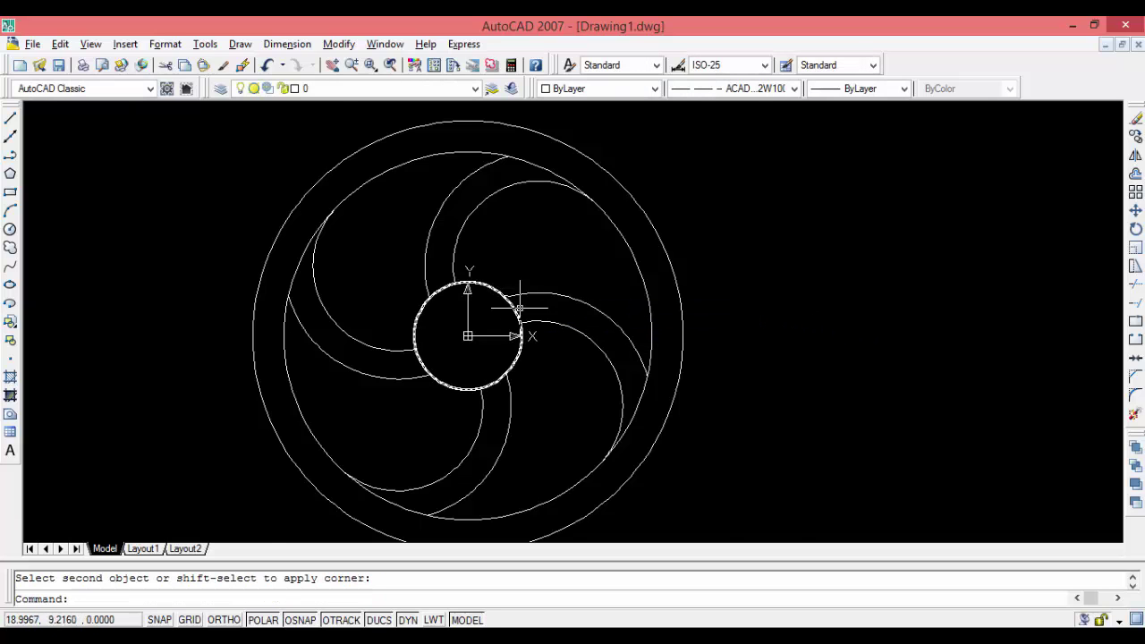
scroll(526, 320, up, 2)
scroll(514, 309, up, 1)
scroll(501, 297, up, 2)
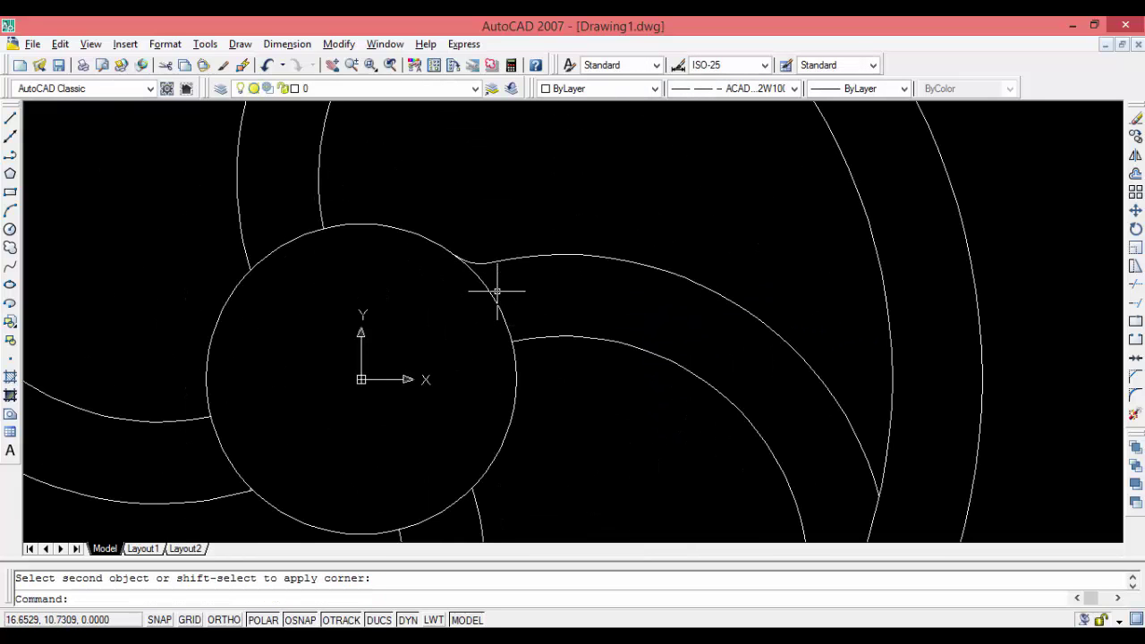
scroll(497, 292, down, 2)
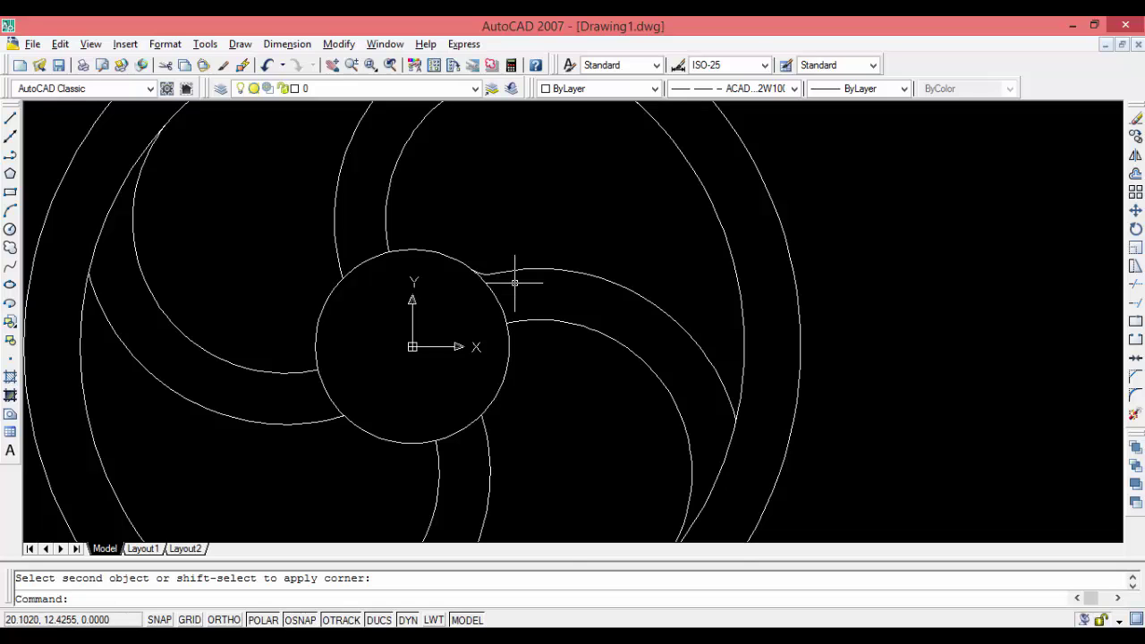
right_click(514, 283)
click(528, 293)
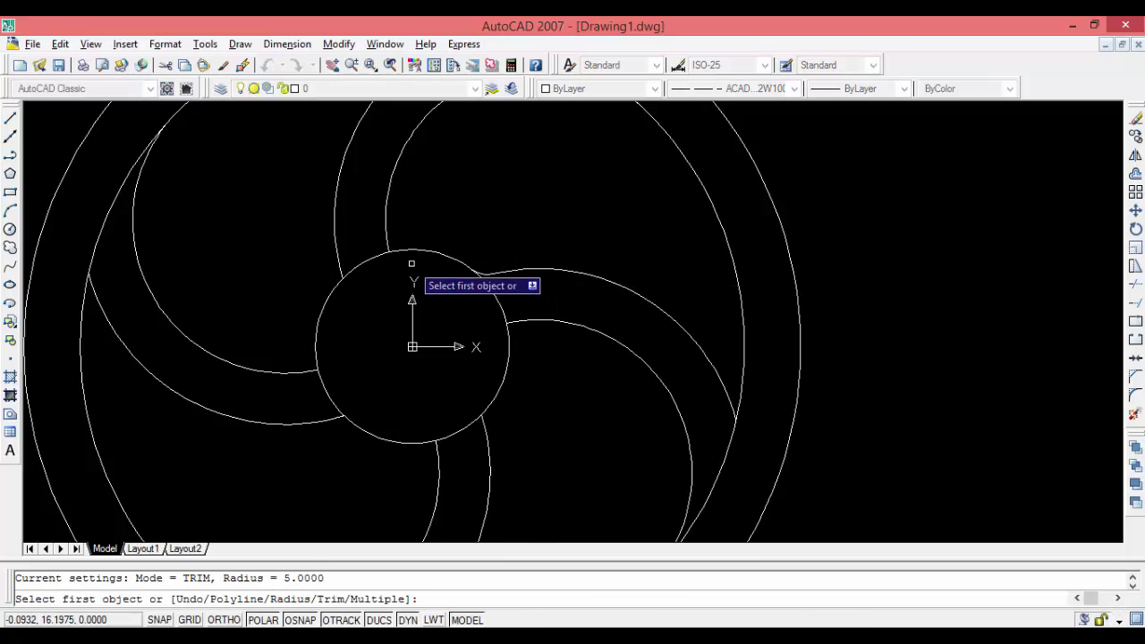
click(345, 270)
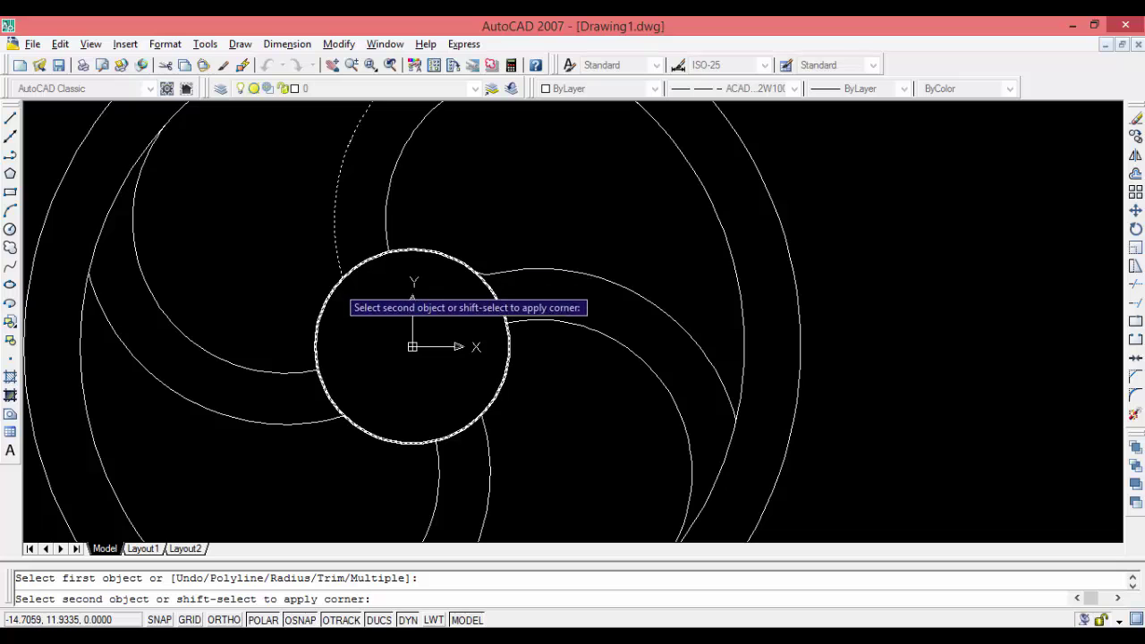
click(351, 297)
- Fillet the left vane root and both lower vane roots into the hub at radius 5
right_click(360, 307)
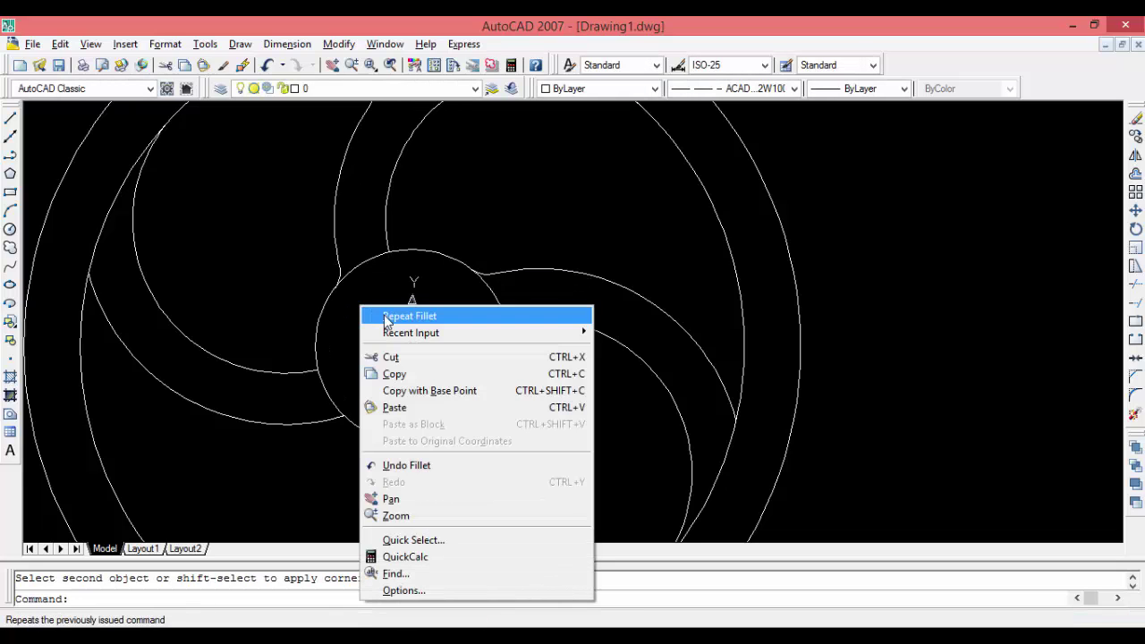
click(386, 319)
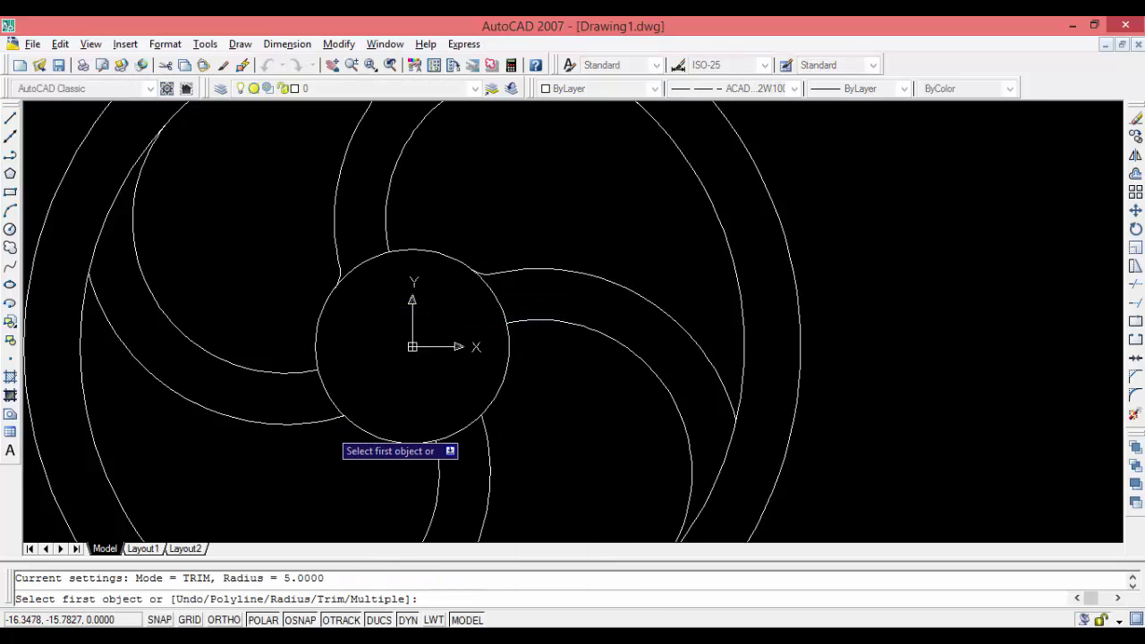
click(331, 421)
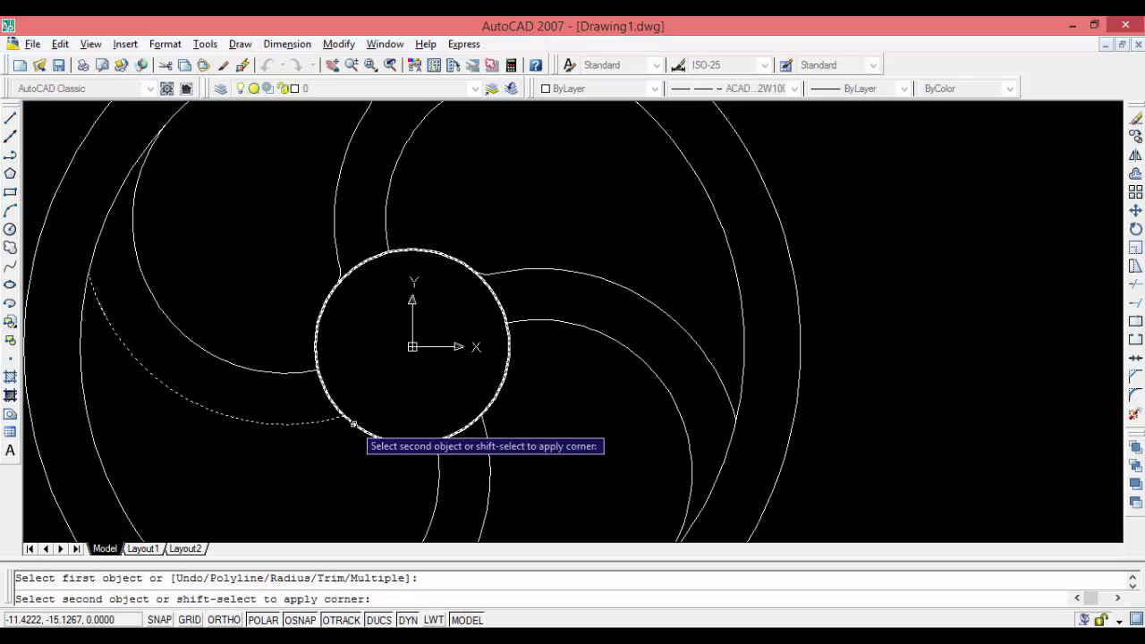
click(353, 424)
right_click(351, 461)
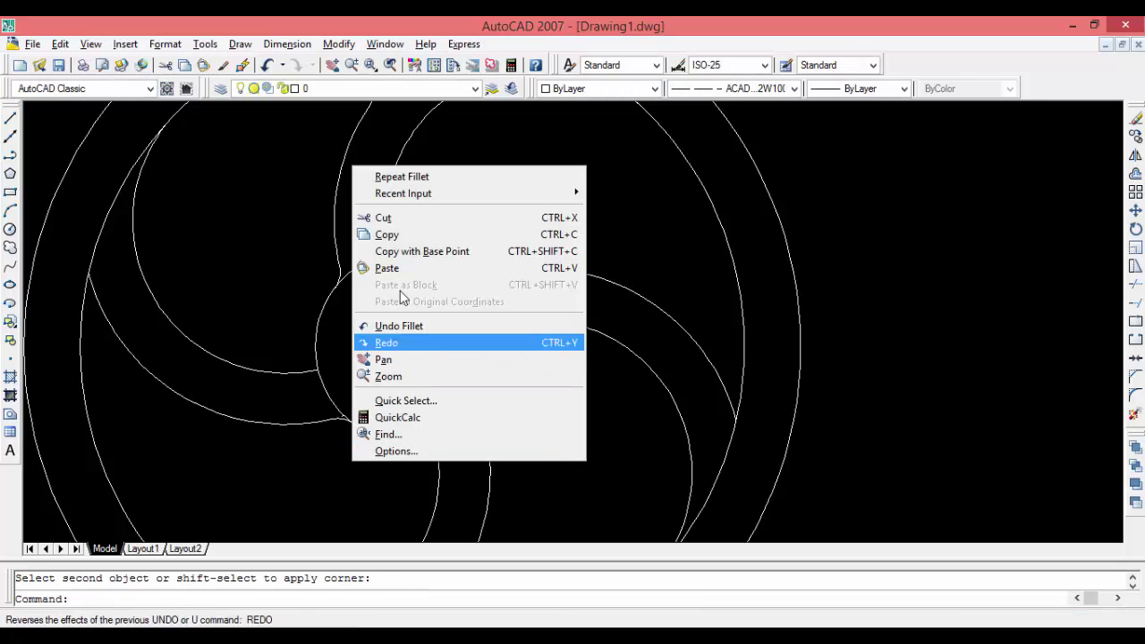
click(432, 183)
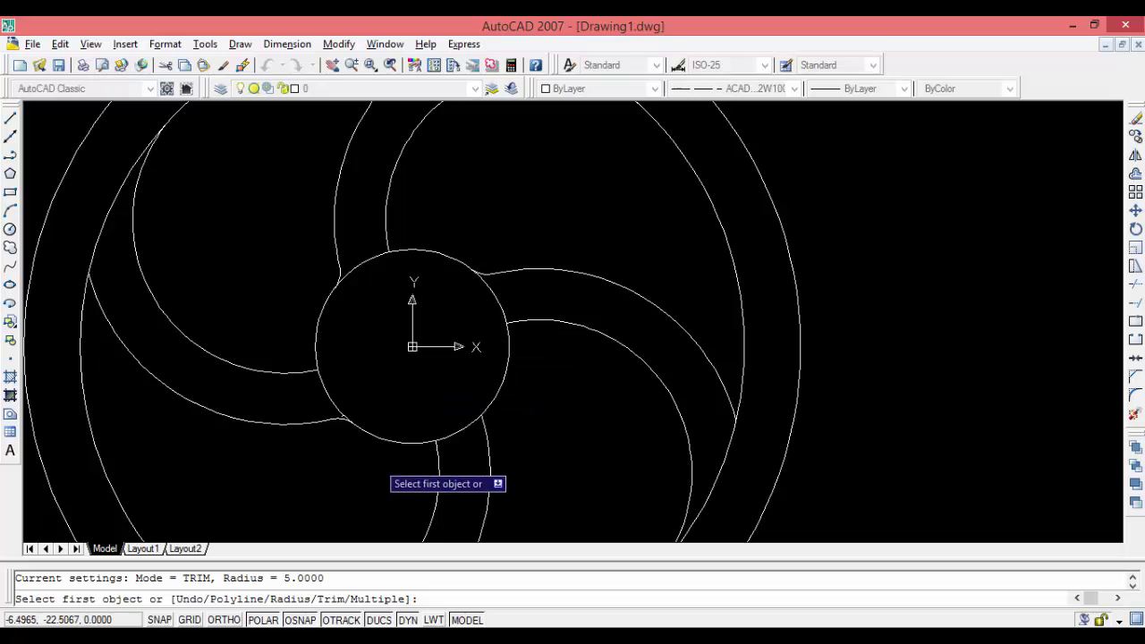
click(420, 444)
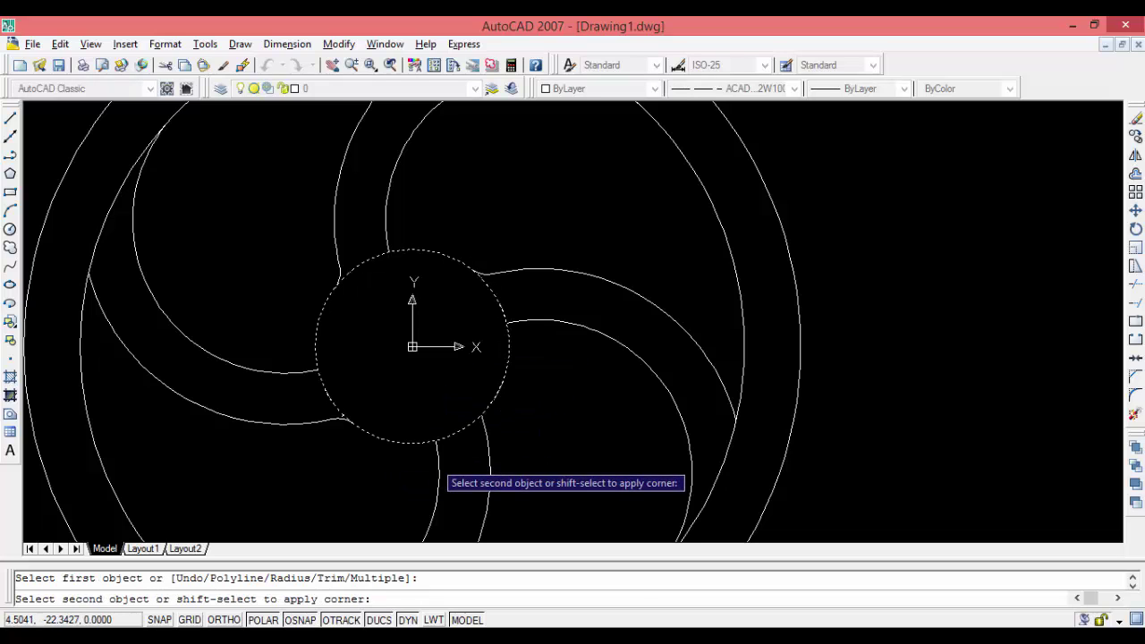
click(438, 461)
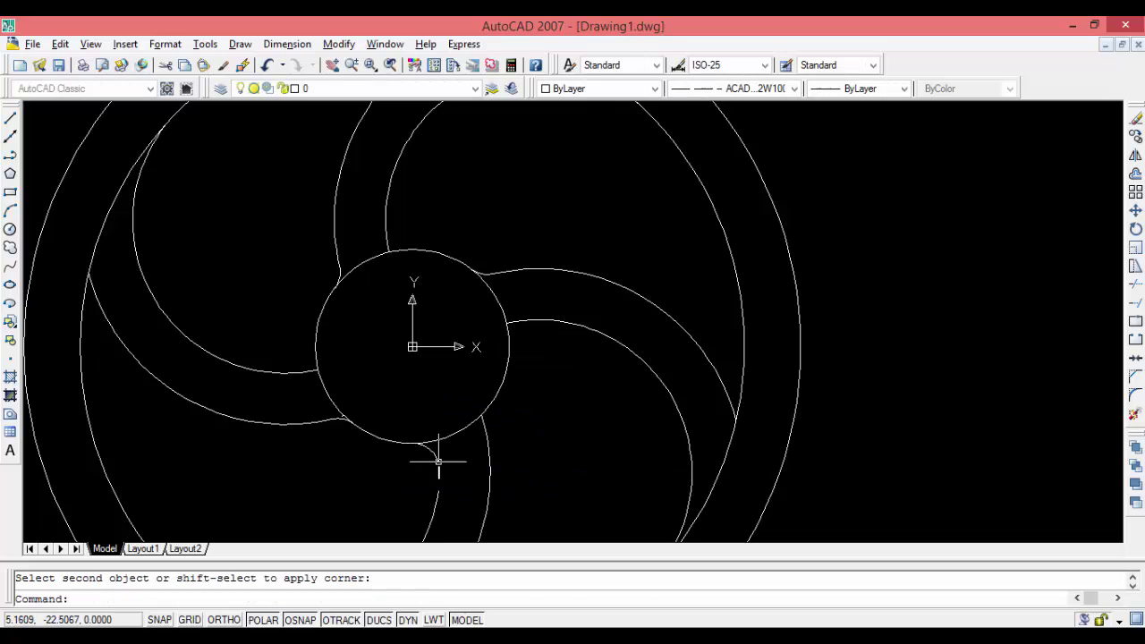
right_click(564, 443)
click(633, 159)
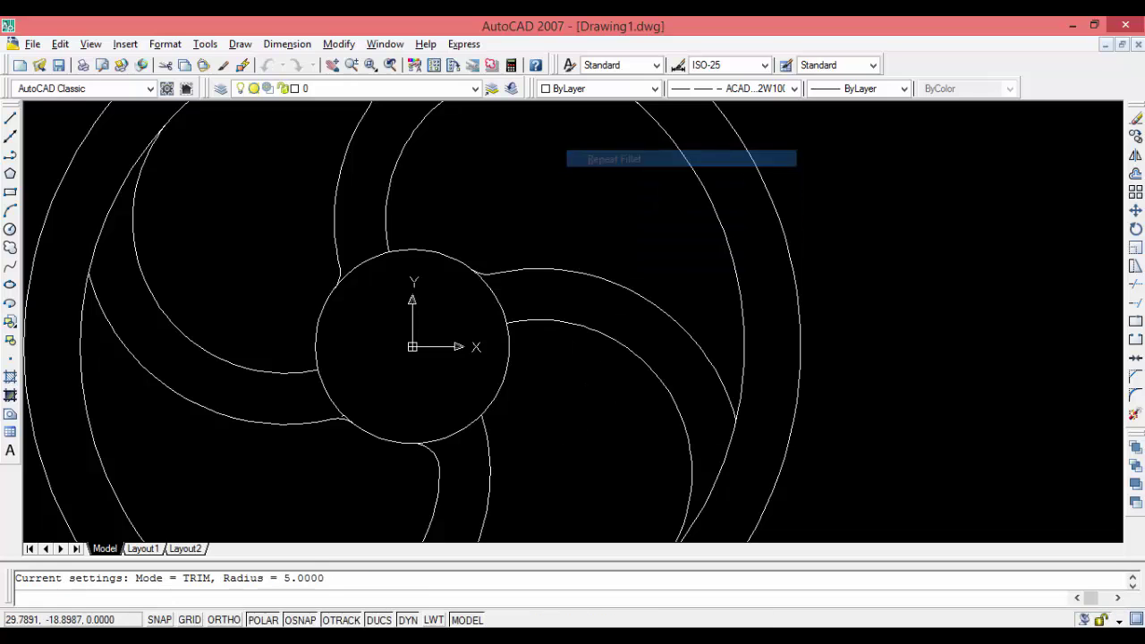
click(487, 457)
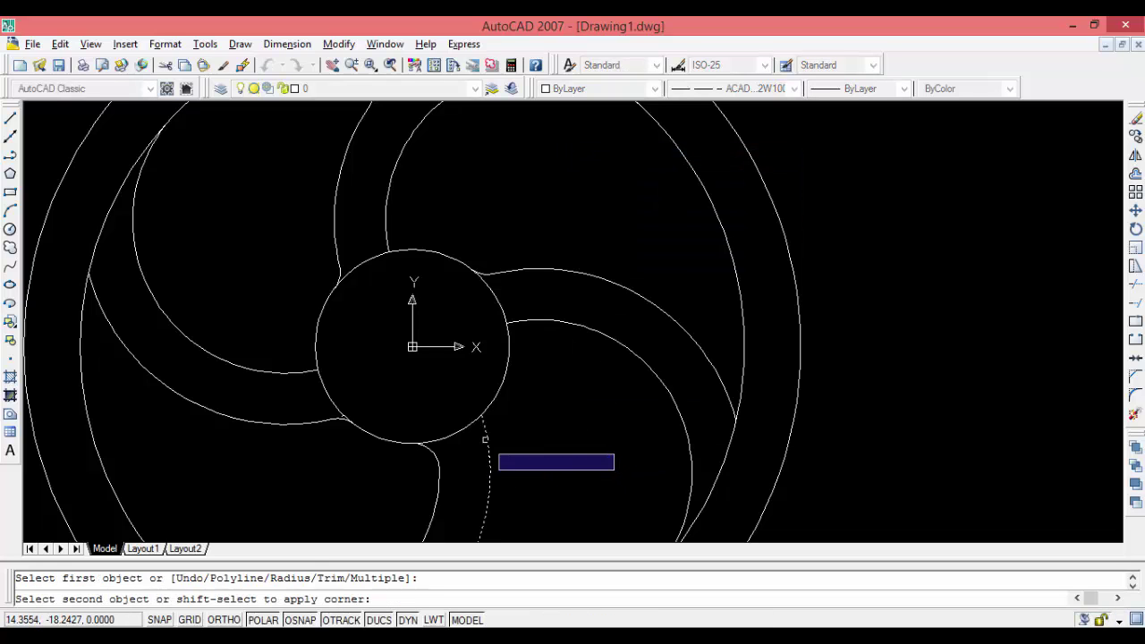
click(498, 397)
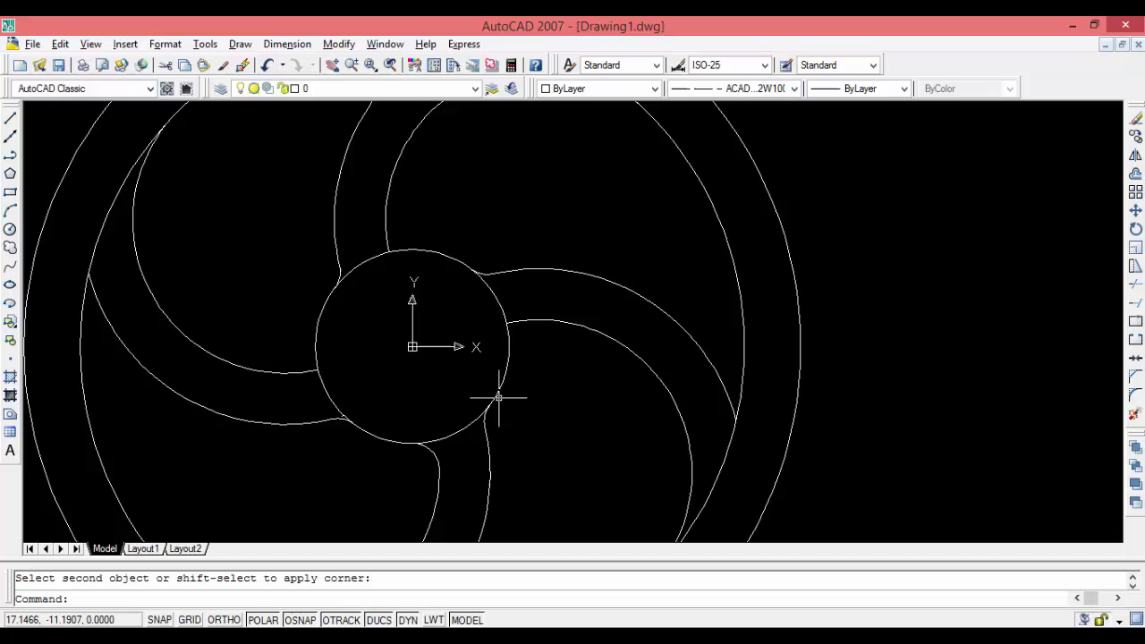
- Fillet the remaining right, upper and lower-left vane roots into the hub
right_click(531, 445)
click(586, 159)
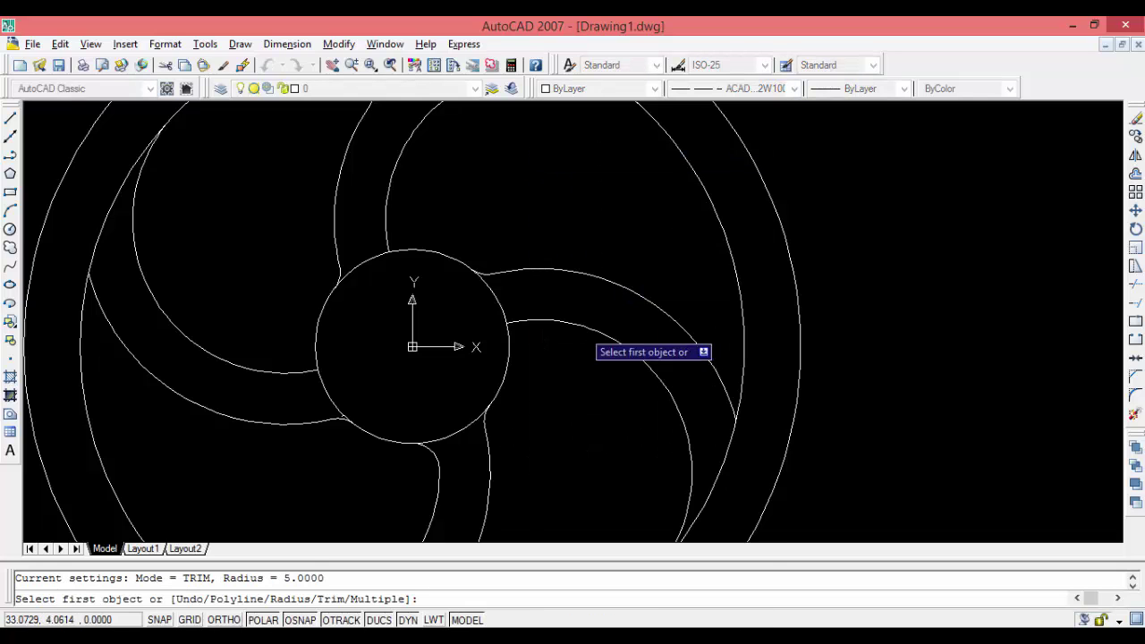
click(547, 321)
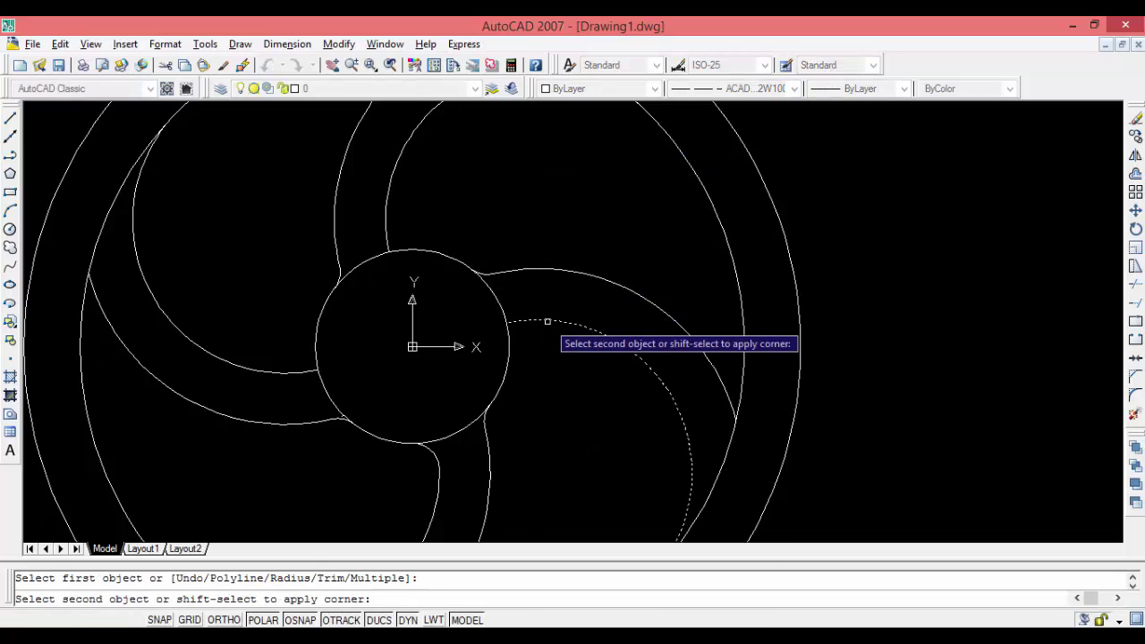
click(508, 346)
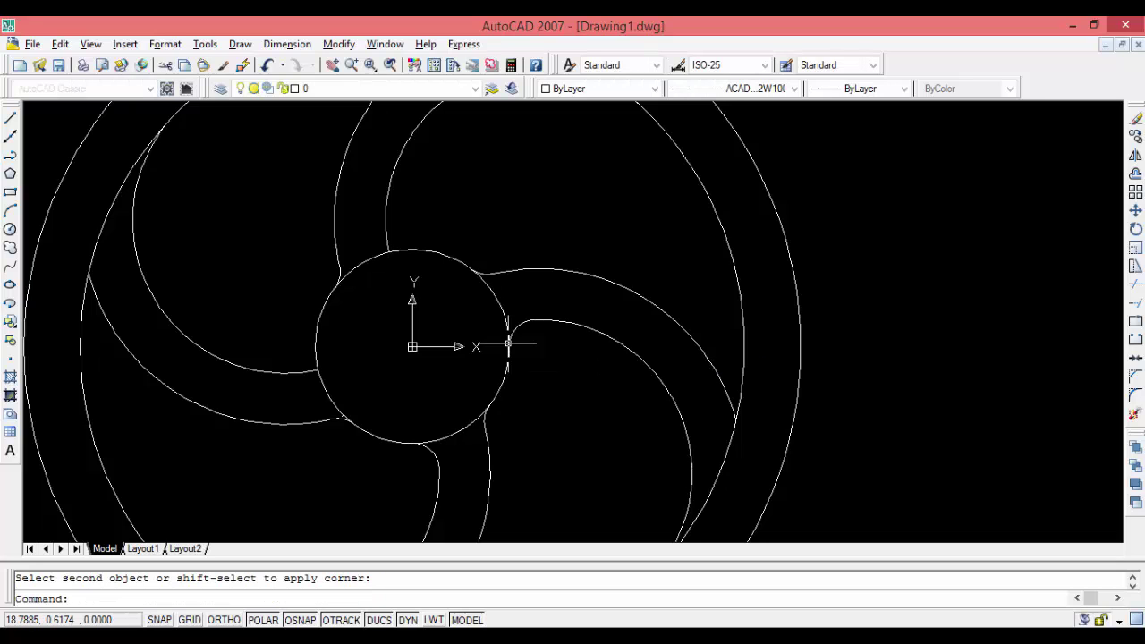
right_click(547, 215)
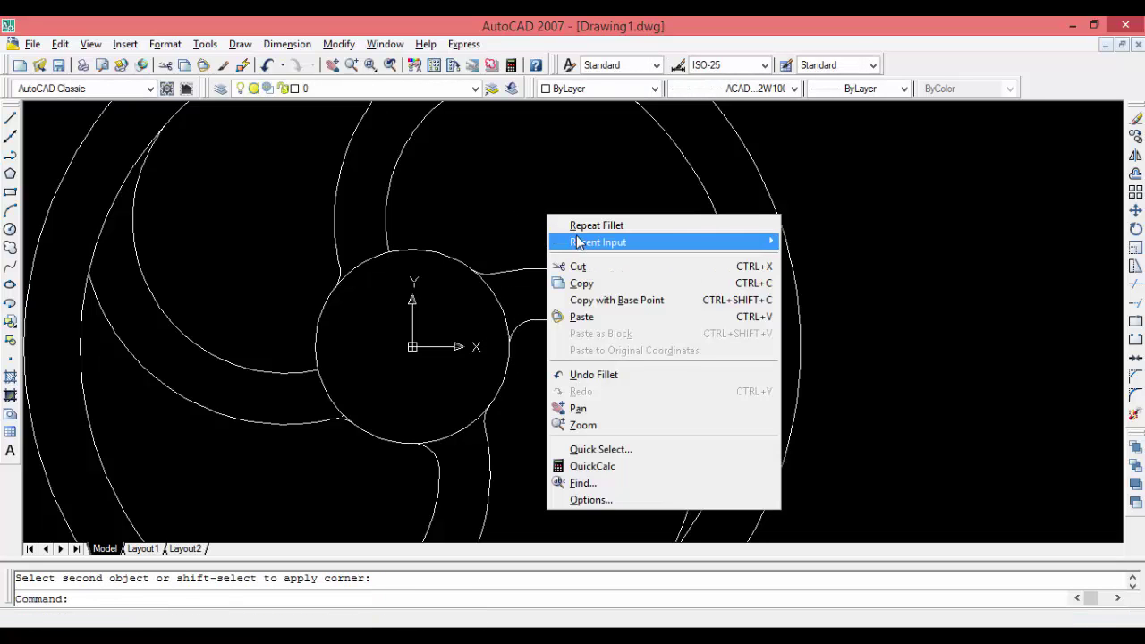
click(581, 225)
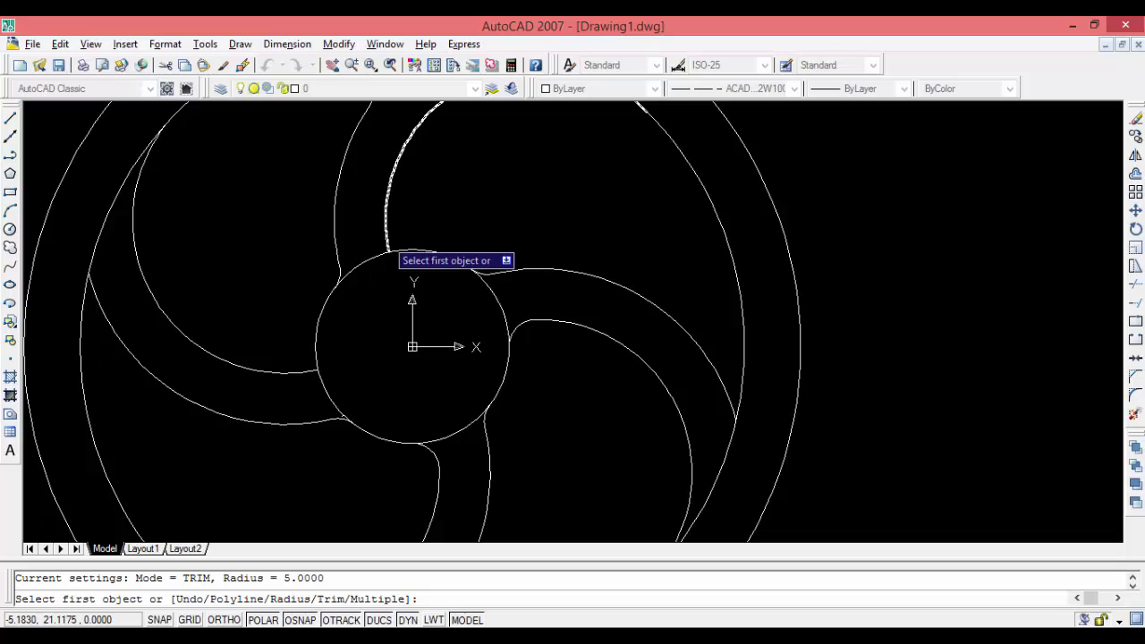
click(387, 240)
click(404, 251)
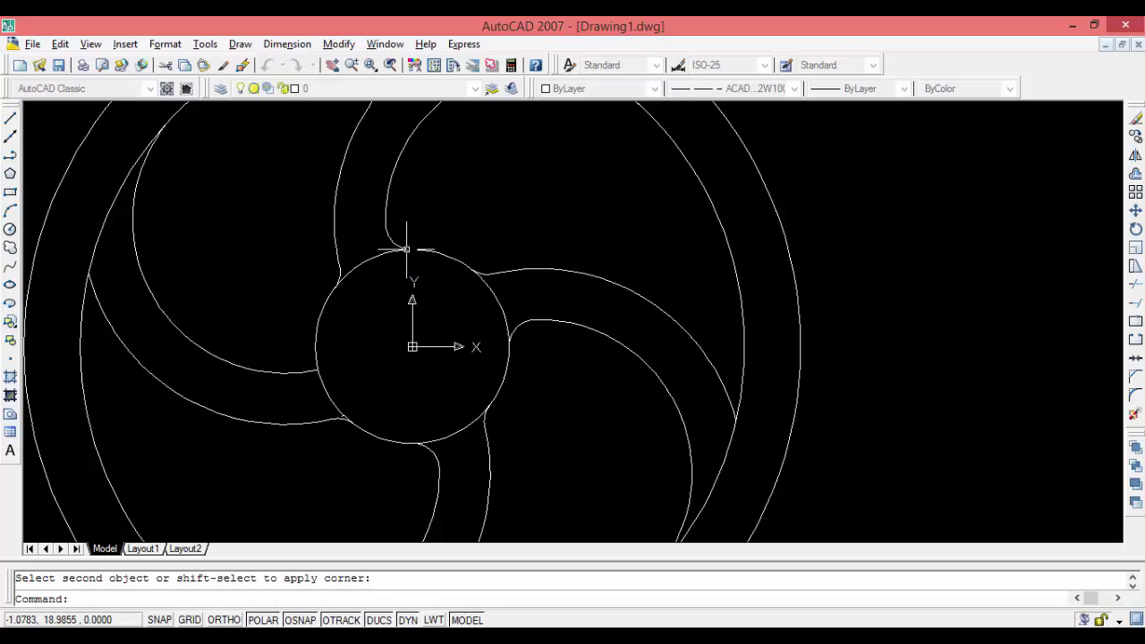
right_click(471, 194)
click(494, 210)
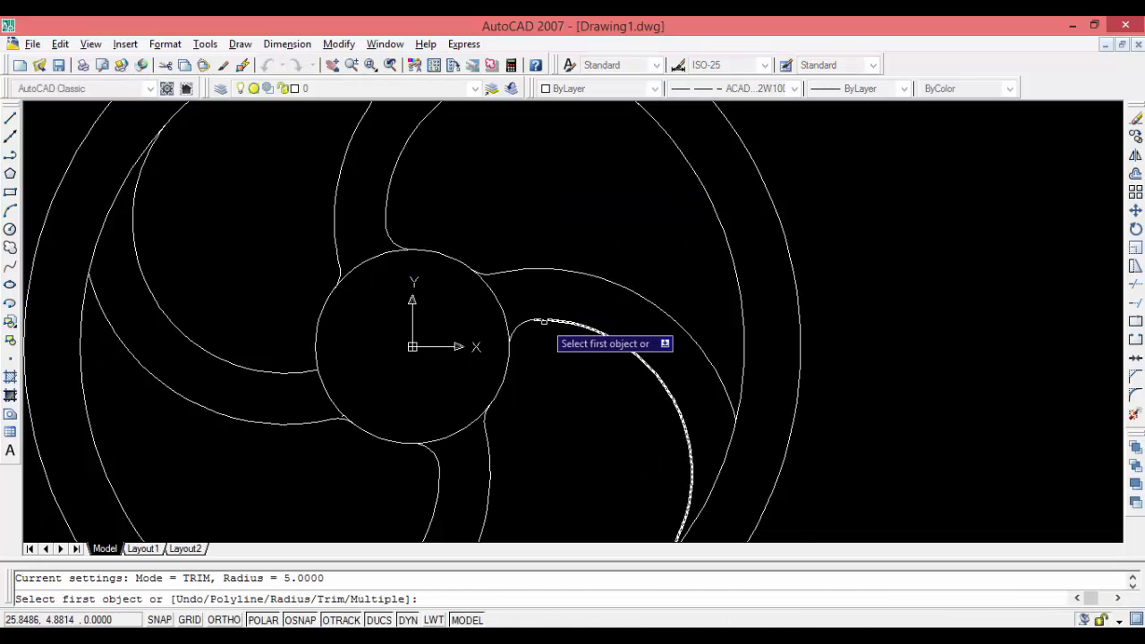
click(315, 362)
click(309, 372)
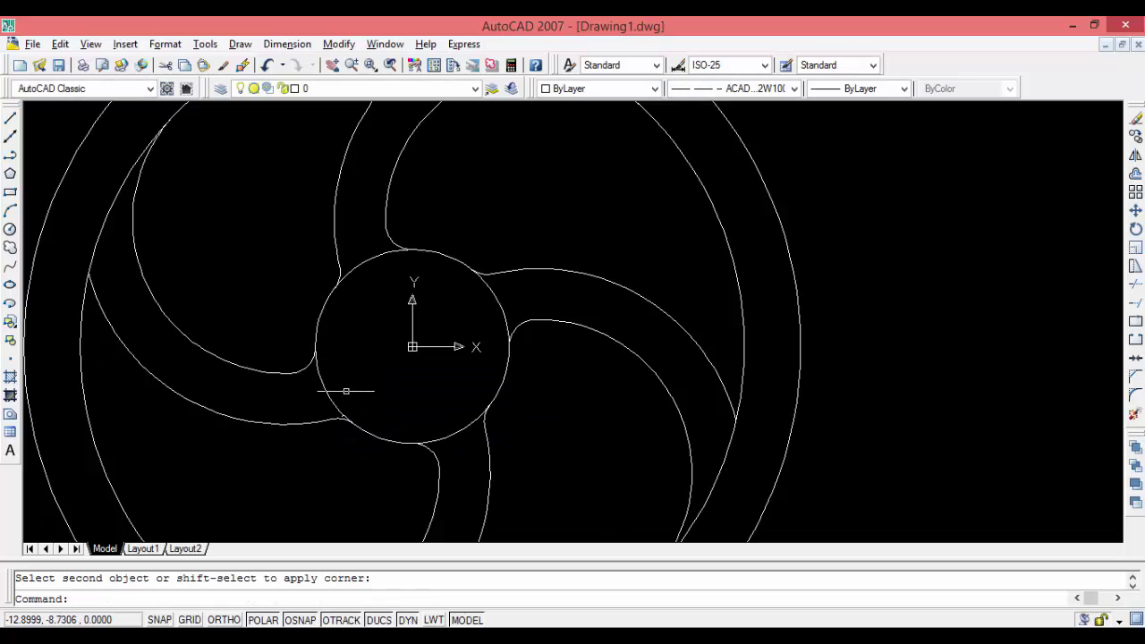
right_click(373, 369)
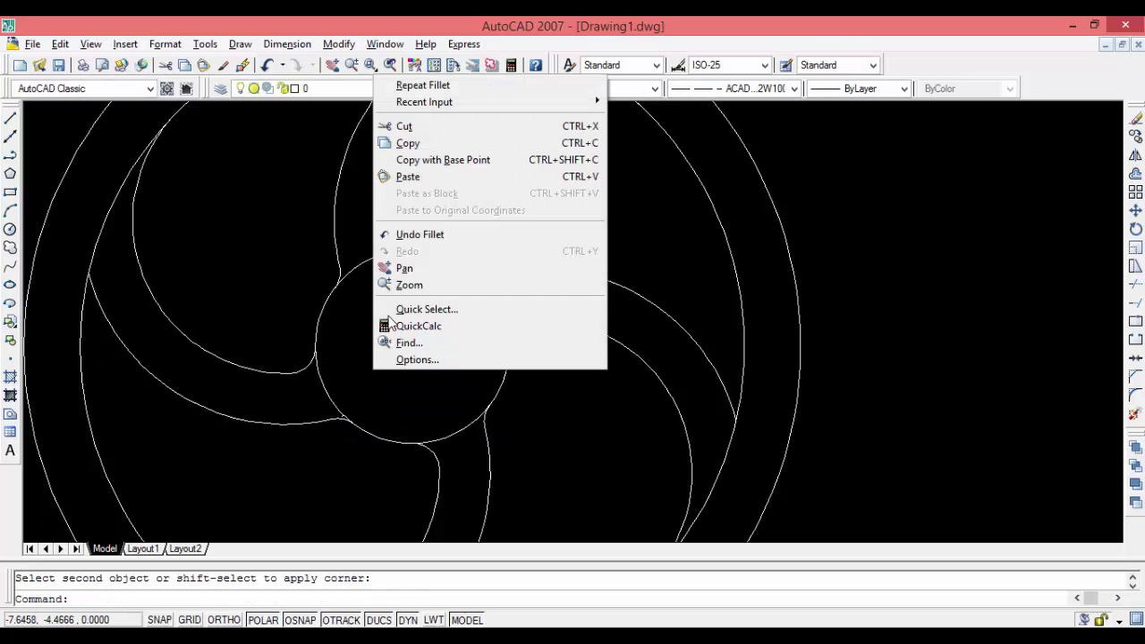
click(456, 81)
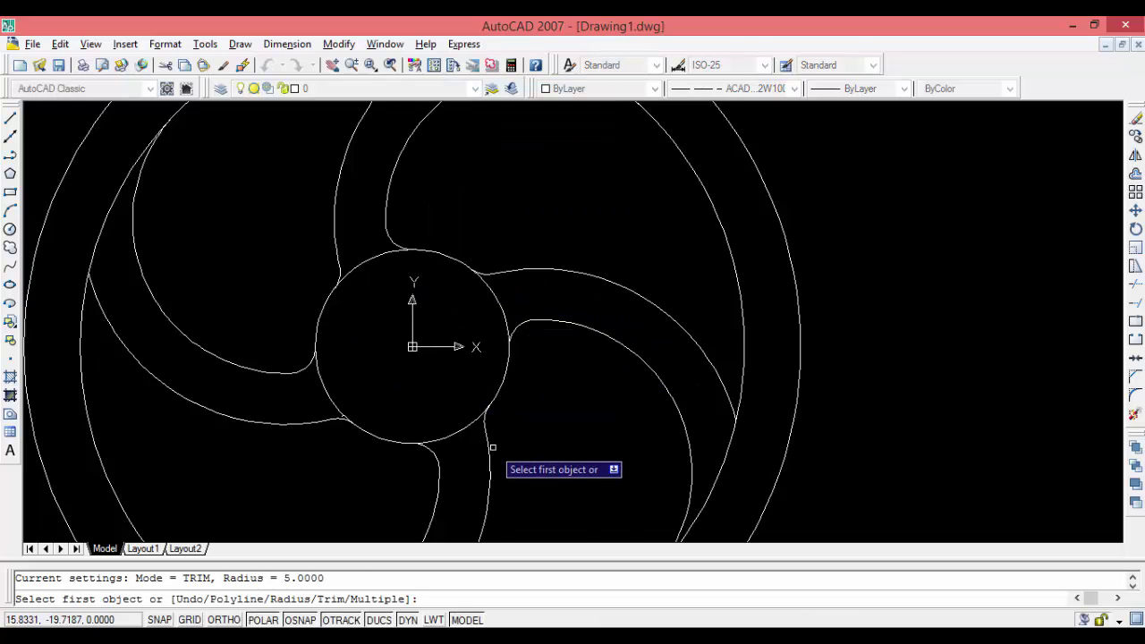
scroll(493, 447, down, 2)
scroll(619, 436, up, 2)
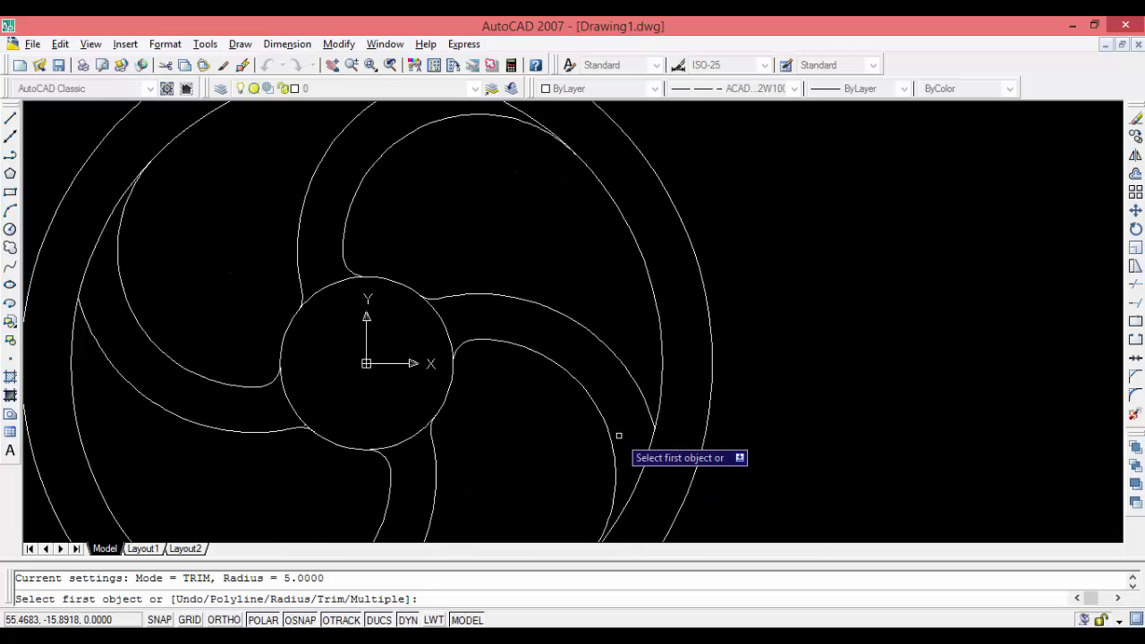
click(634, 385)
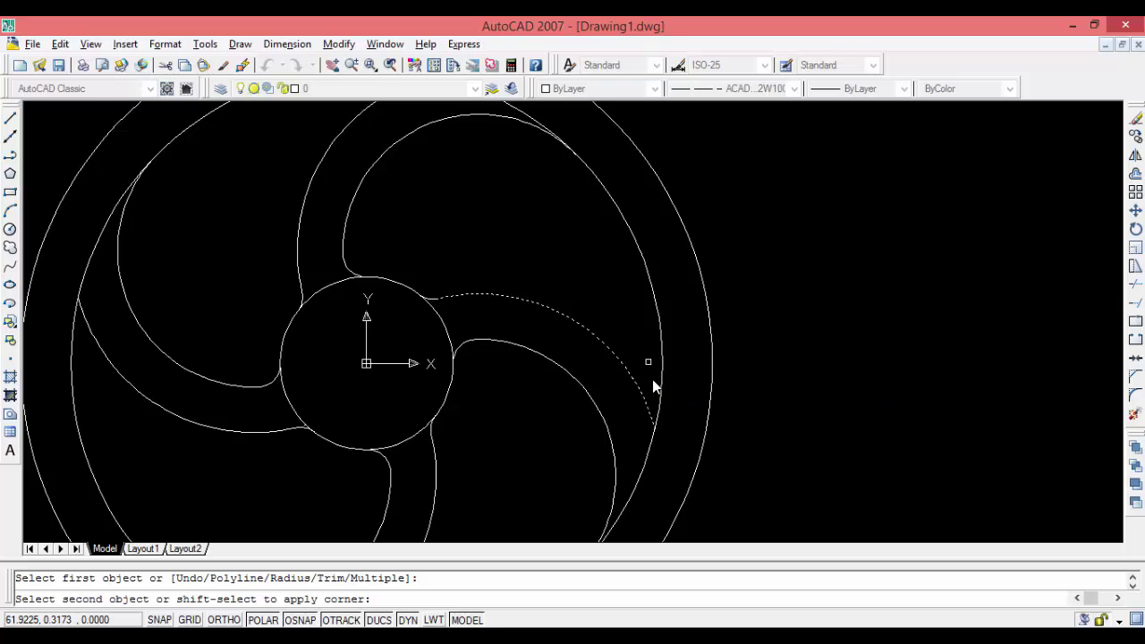
key(Escape)
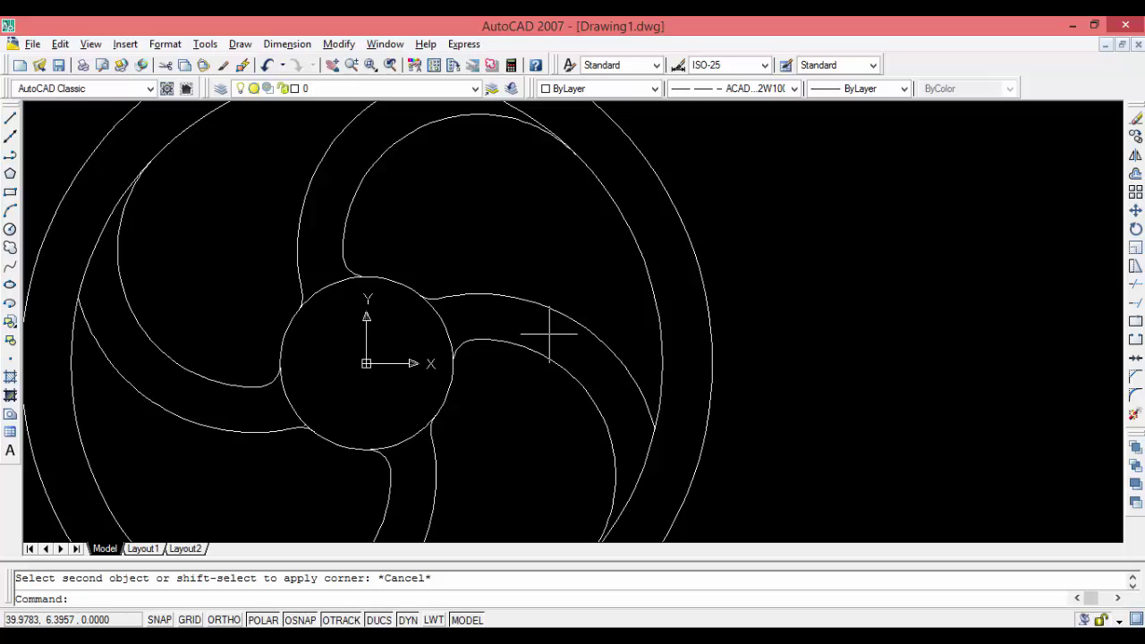
click(608, 257)
click(605, 286)
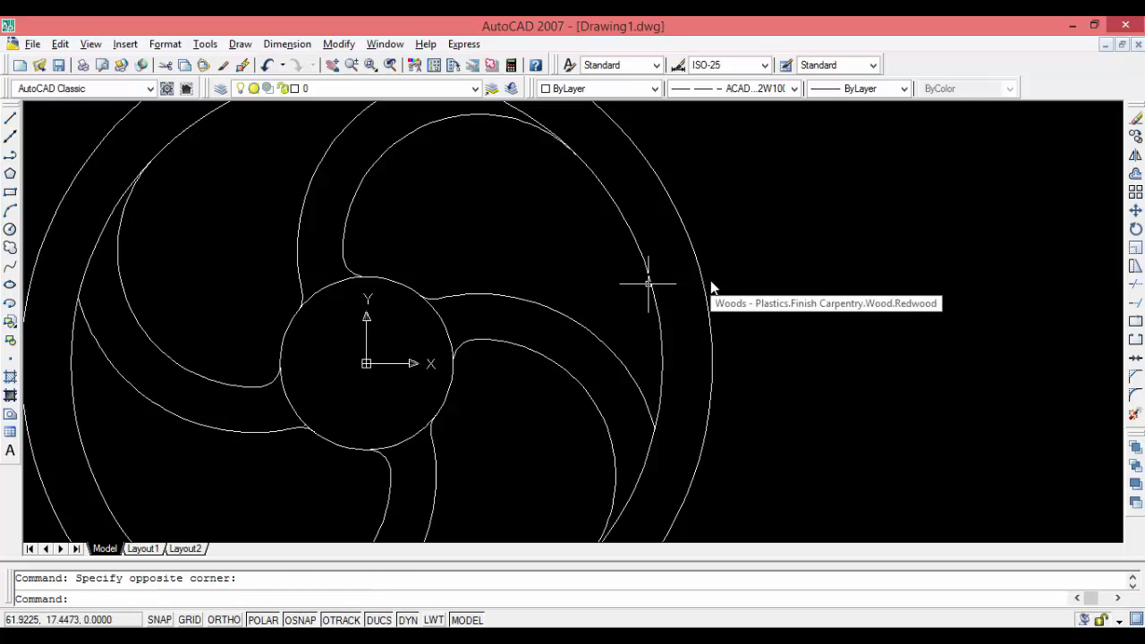
key(Escape)
scroll(519, 262, down, 7)
scroll(501, 241, down, 2)
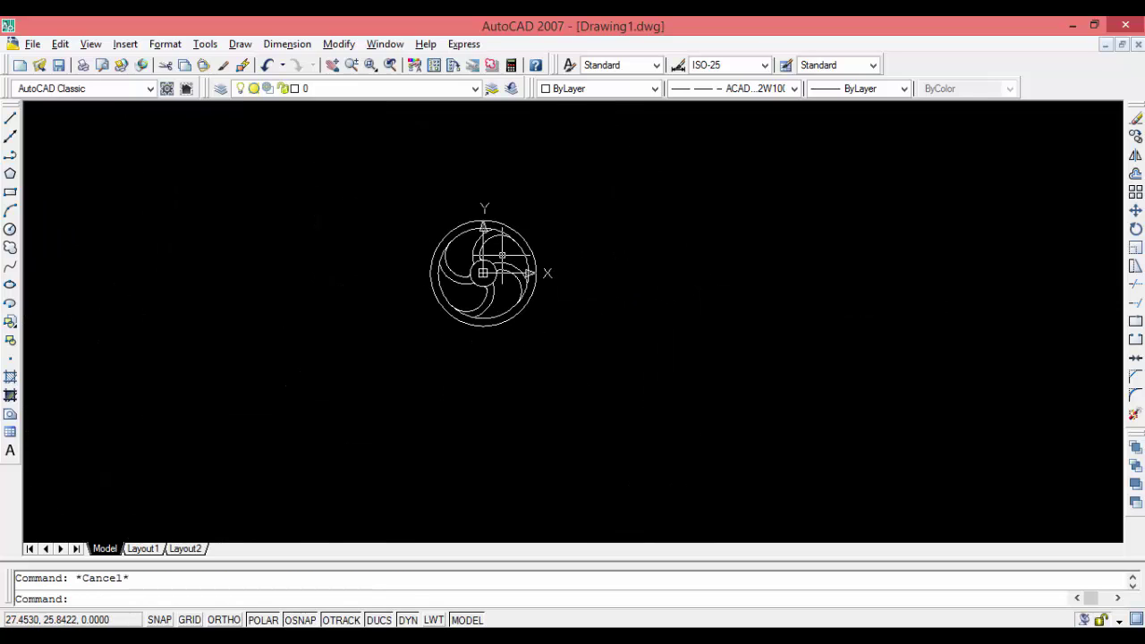
scroll(409, 230, up, 3)
scroll(434, 281, up, 2)
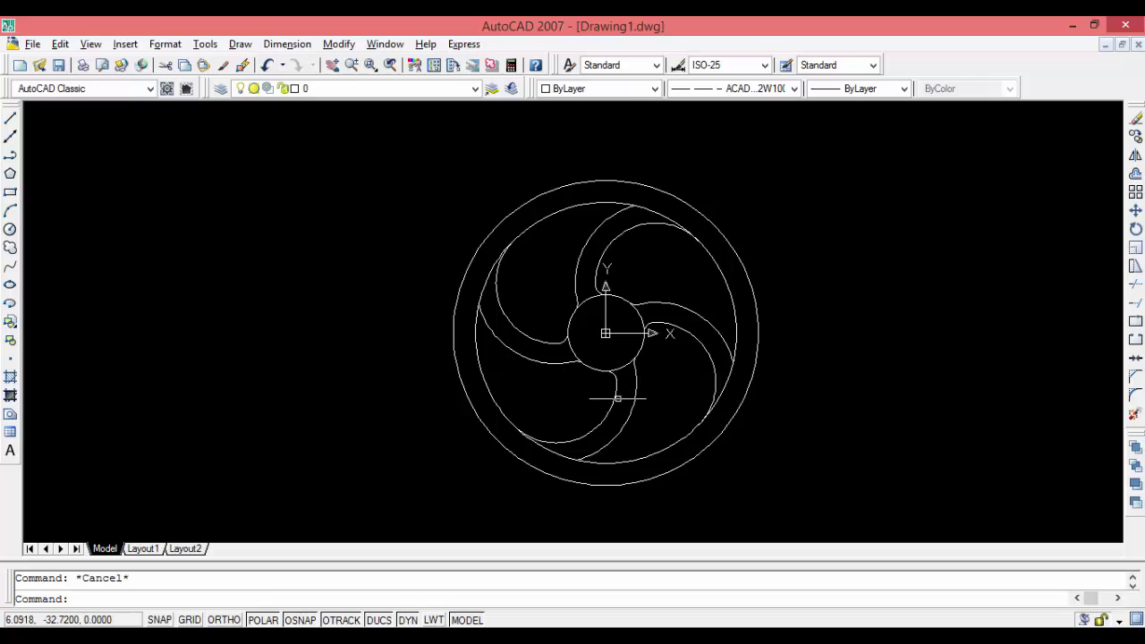
scroll(496, 402, up, 2)
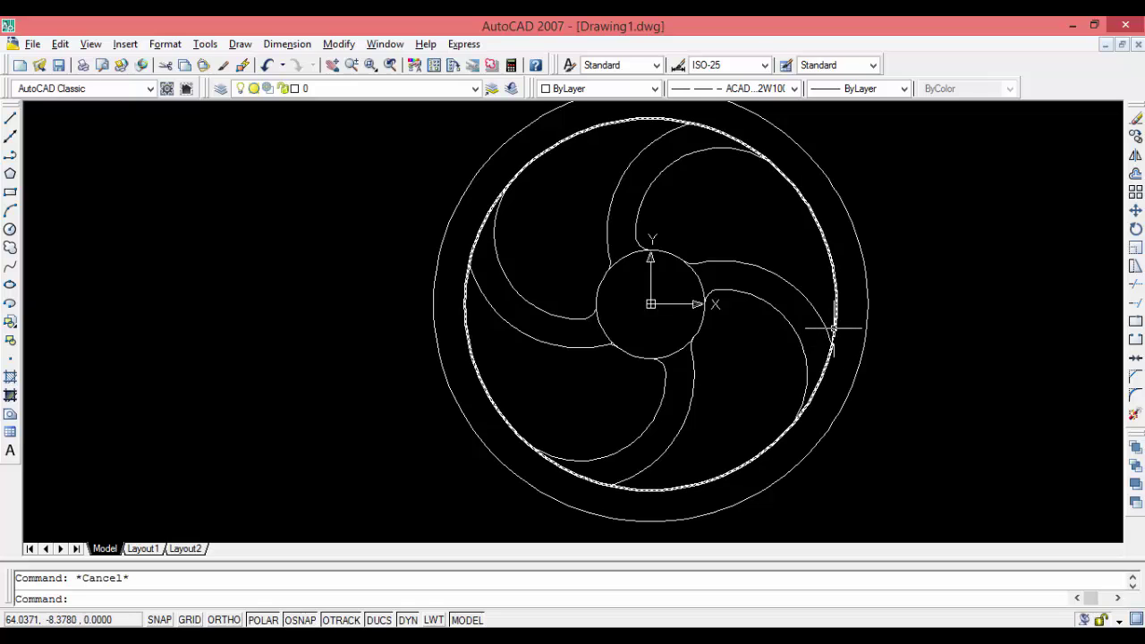
- Fillet the right and lower vane tips into the inner ring at radius 5
right_click(844, 311)
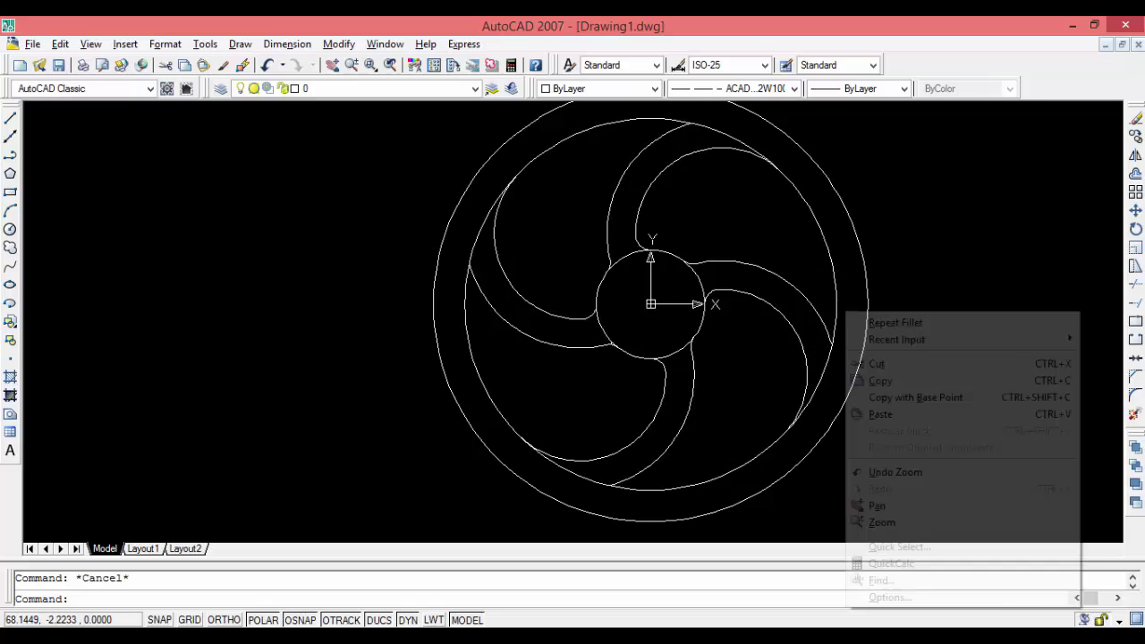
click(859, 322)
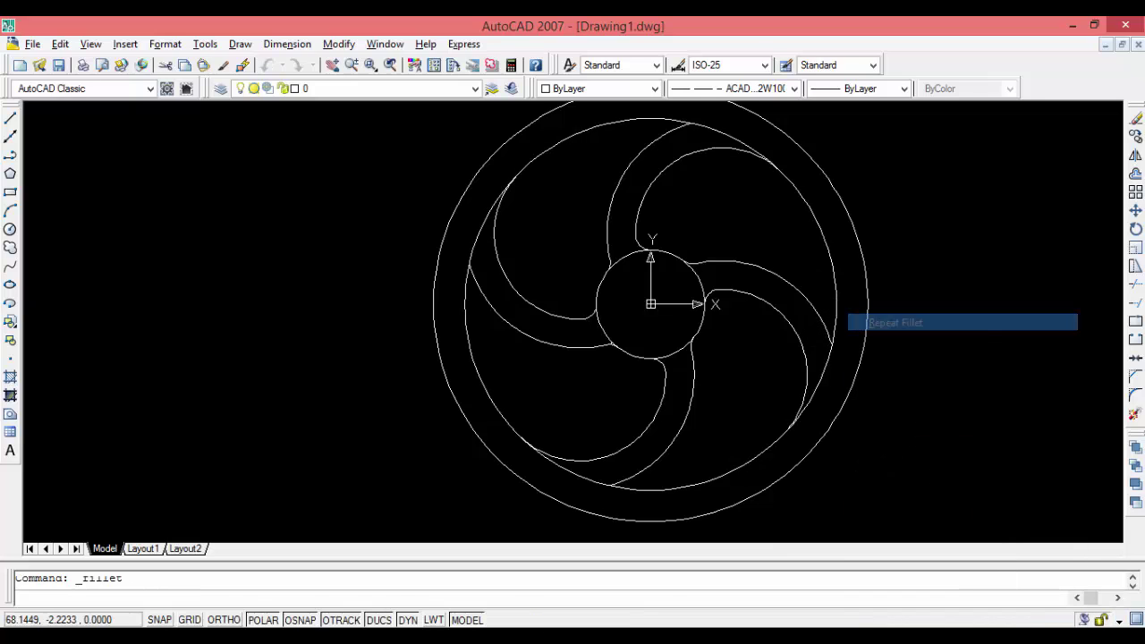
click(836, 318)
click(825, 324)
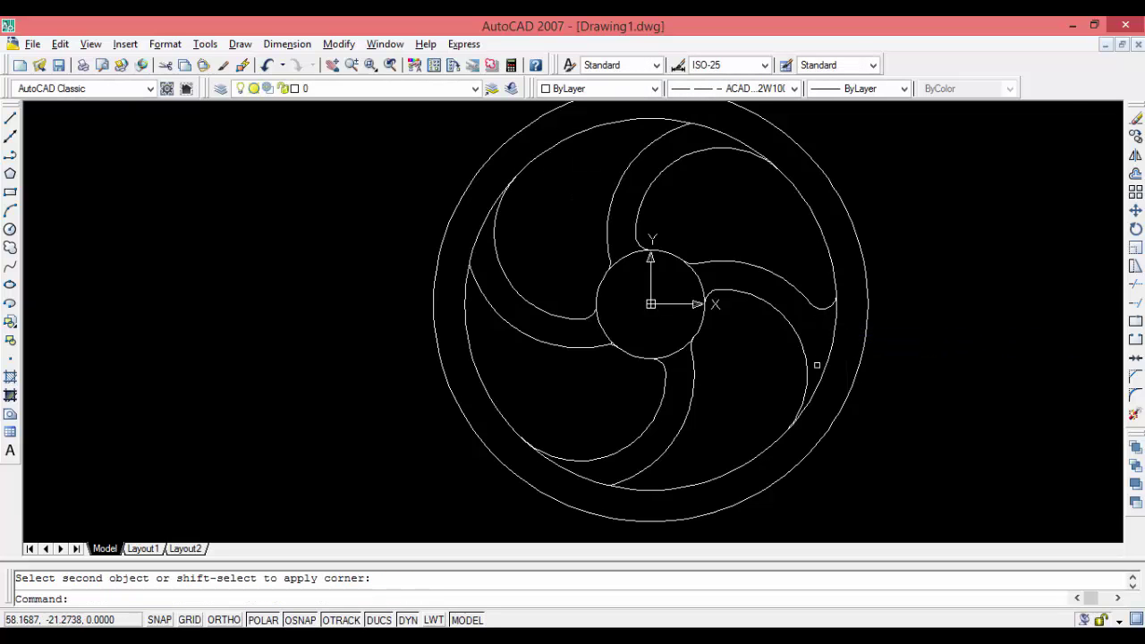
right_click(842, 372)
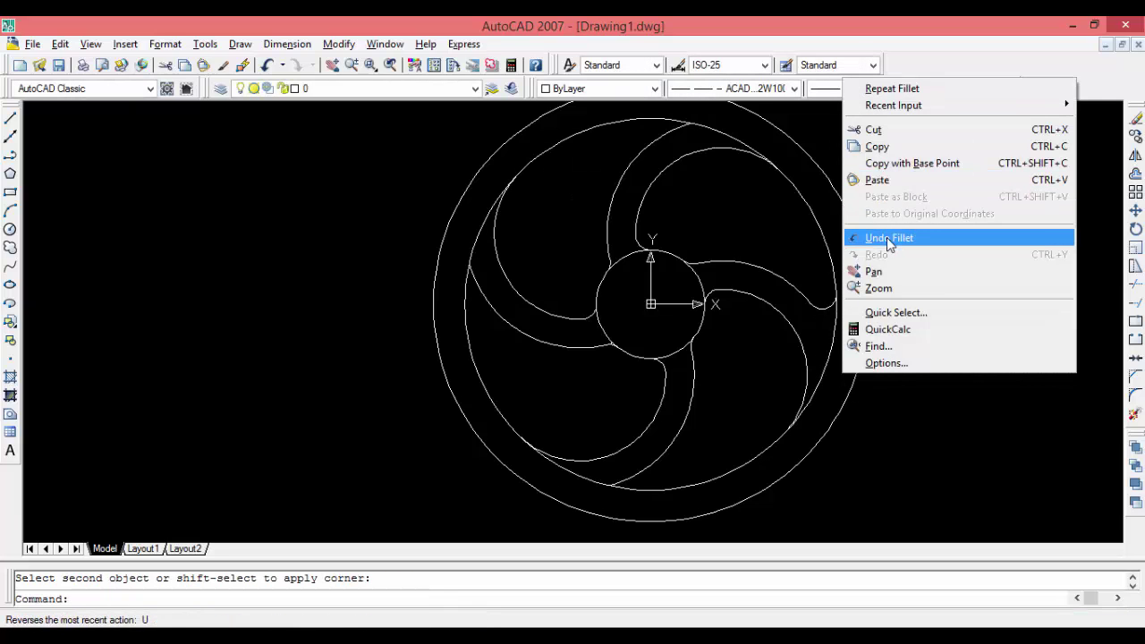
click(886, 87)
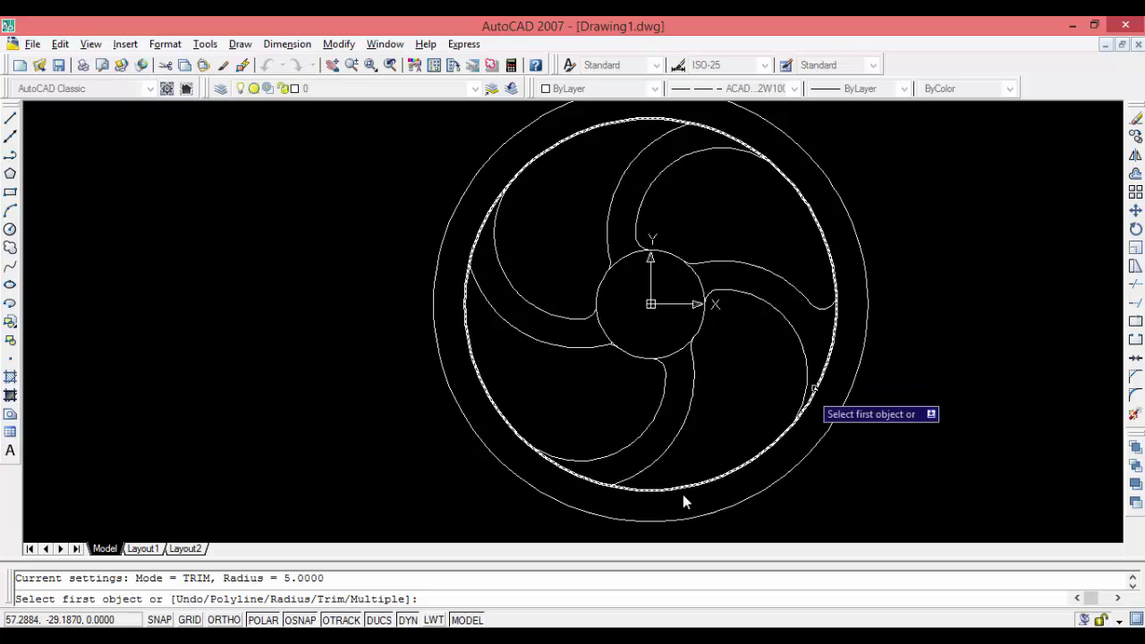
click(639, 491)
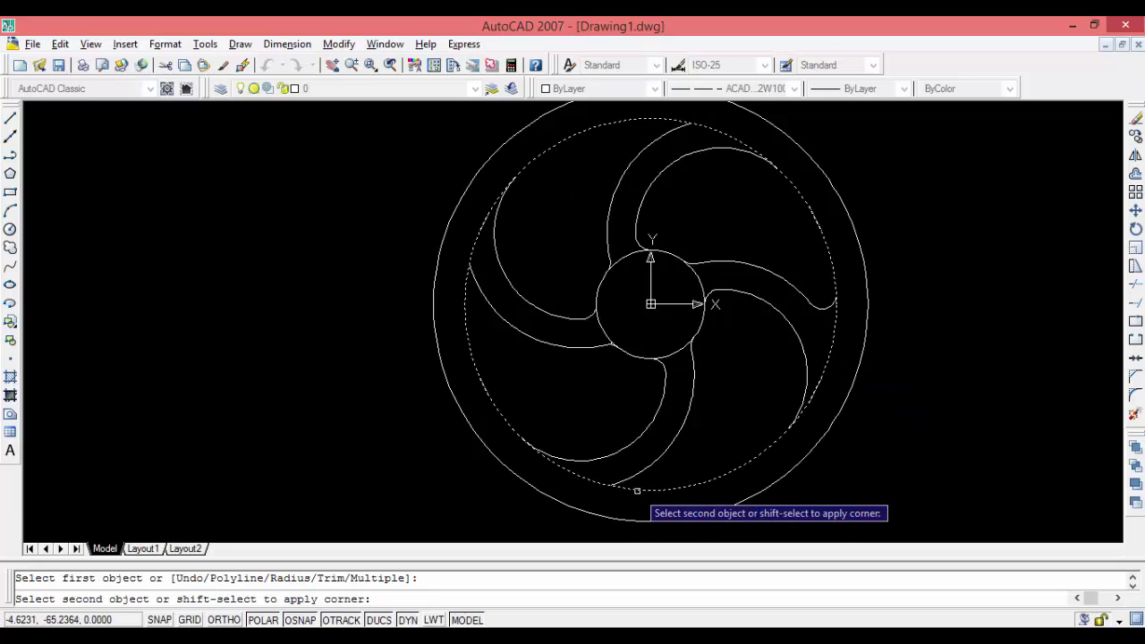
click(624, 489)
- Fillet the left and upper vane tips into the inner ring at radius 5
right_click(417, 479)
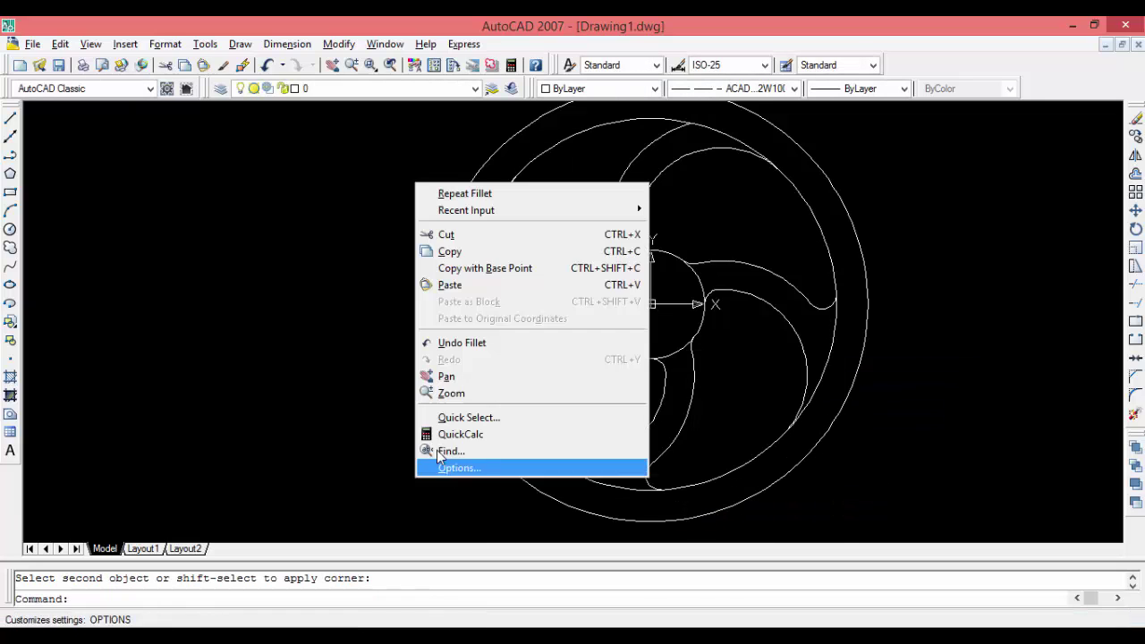
click(474, 194)
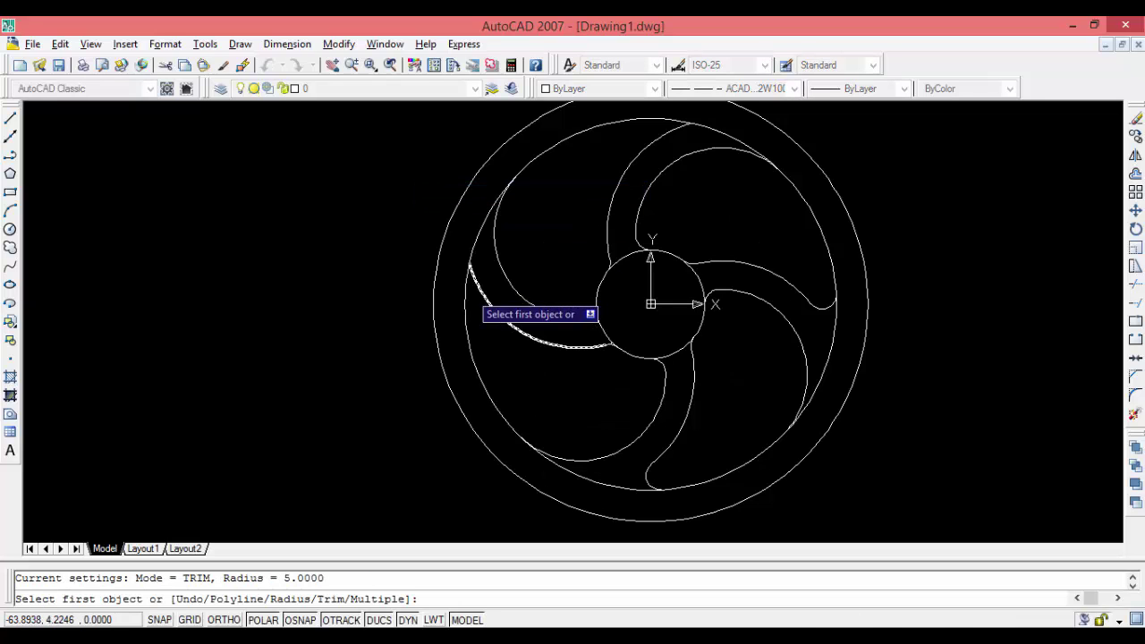
click(468, 292)
click(471, 273)
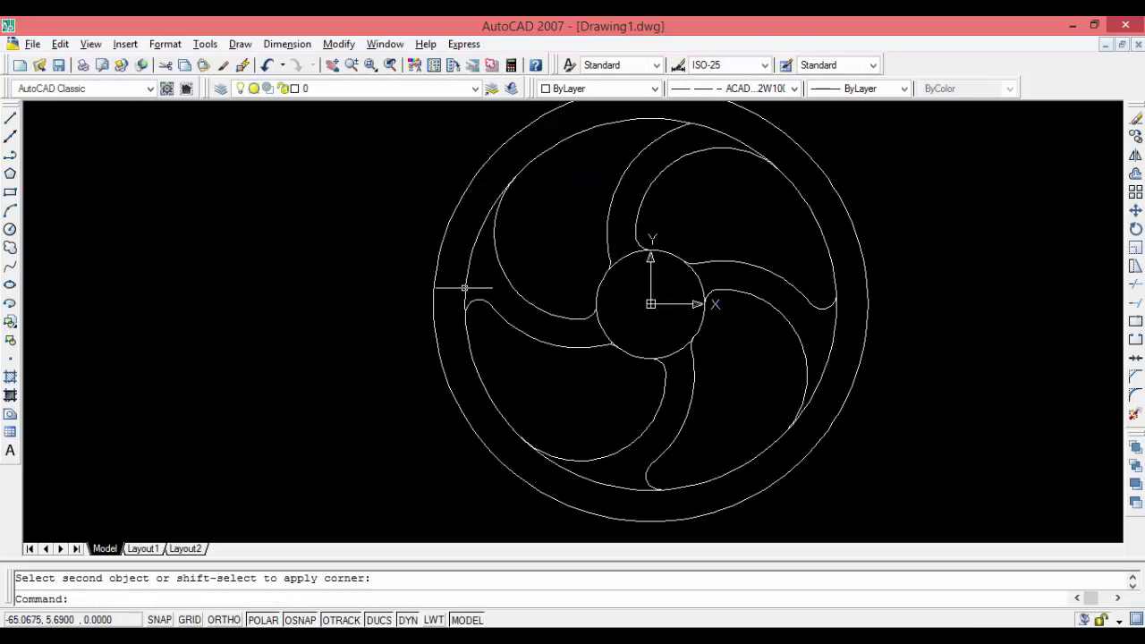
right_click(391, 318)
click(409, 327)
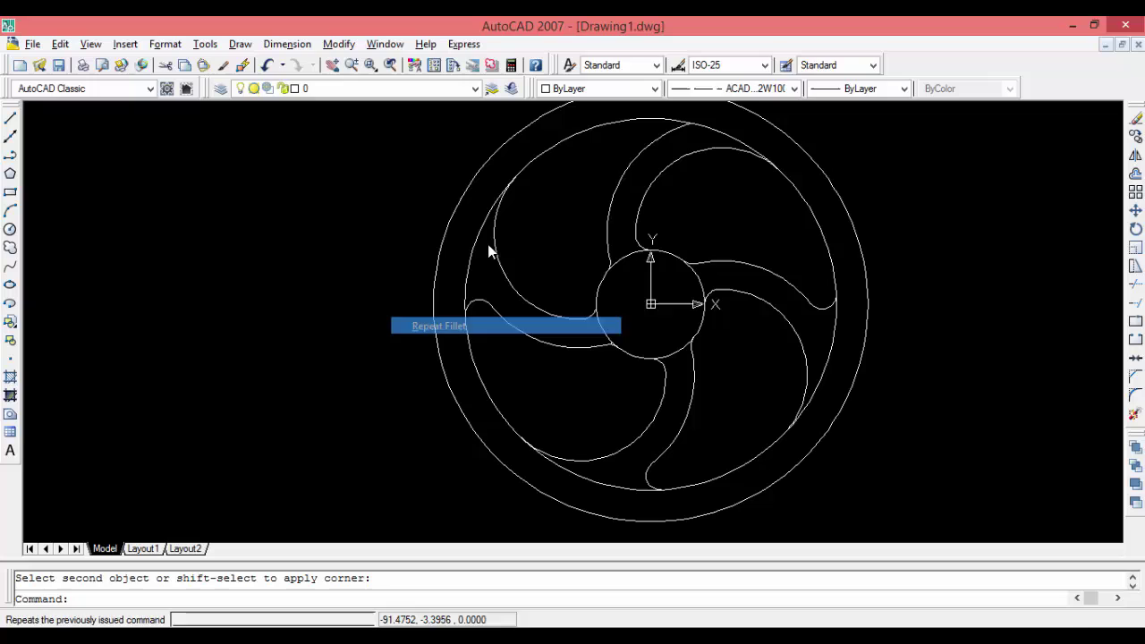
click(627, 117)
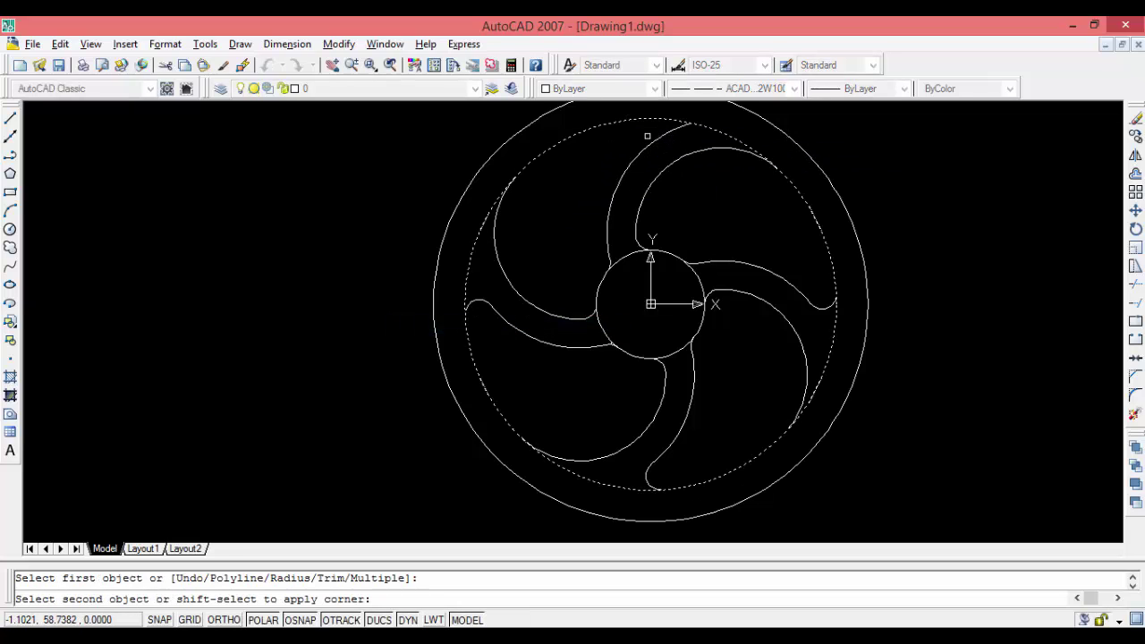
click(635, 154)
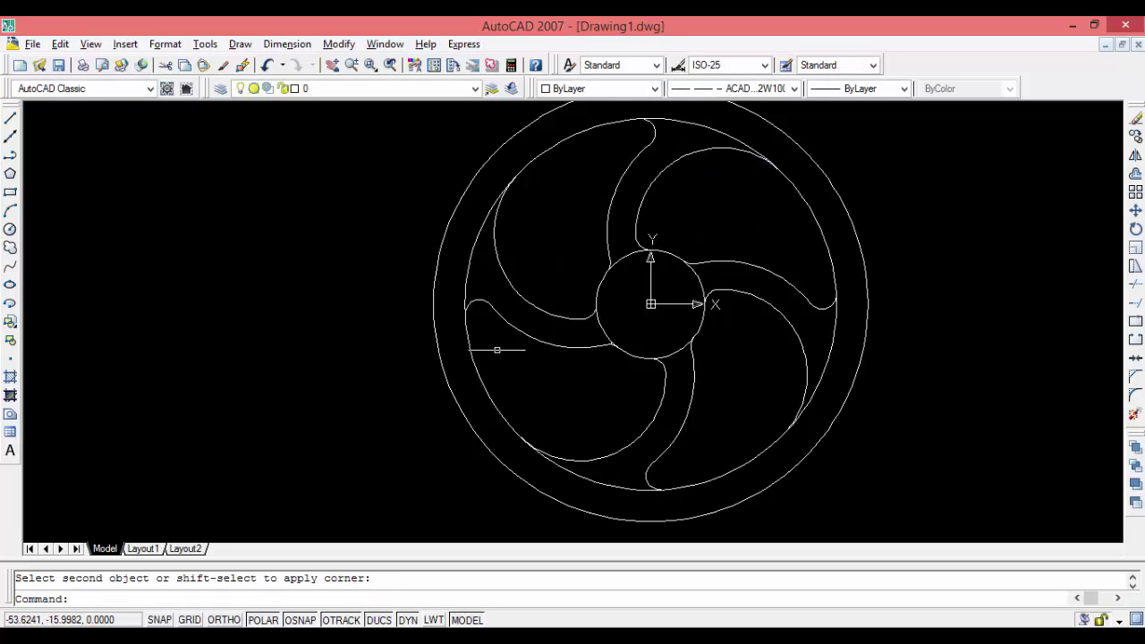
scroll(509, 367, down, 2)
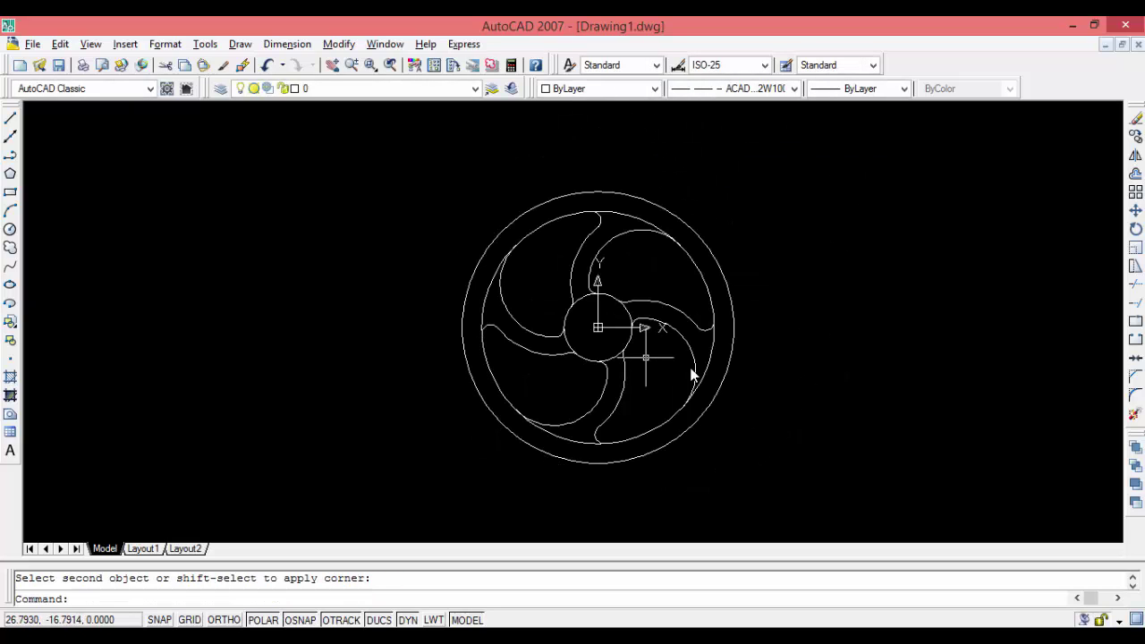